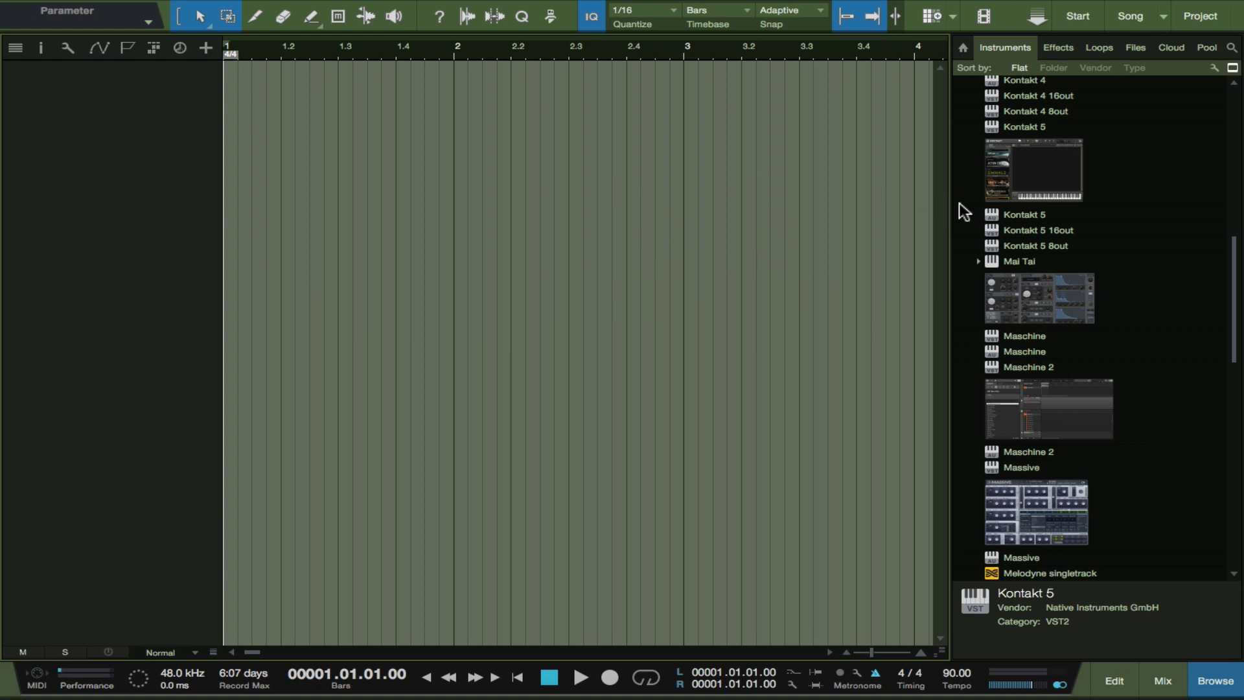
Step: Add a Kontakt 5 instrument track, show its installed libraries, and move the Kontakt window down and right
{"action": "left_click_drag", "start_coordinate": [1038, 173], "coordinate": [591, 154]}
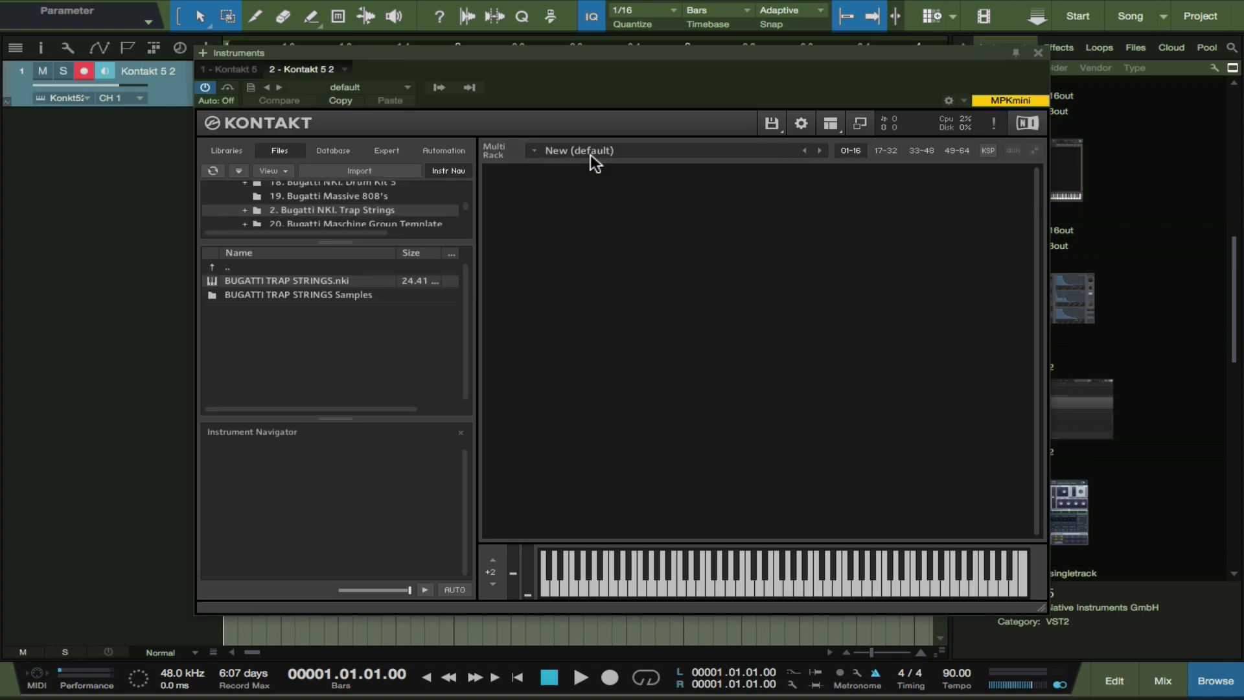
{"action": "left_click", "coordinate": [226, 150]}
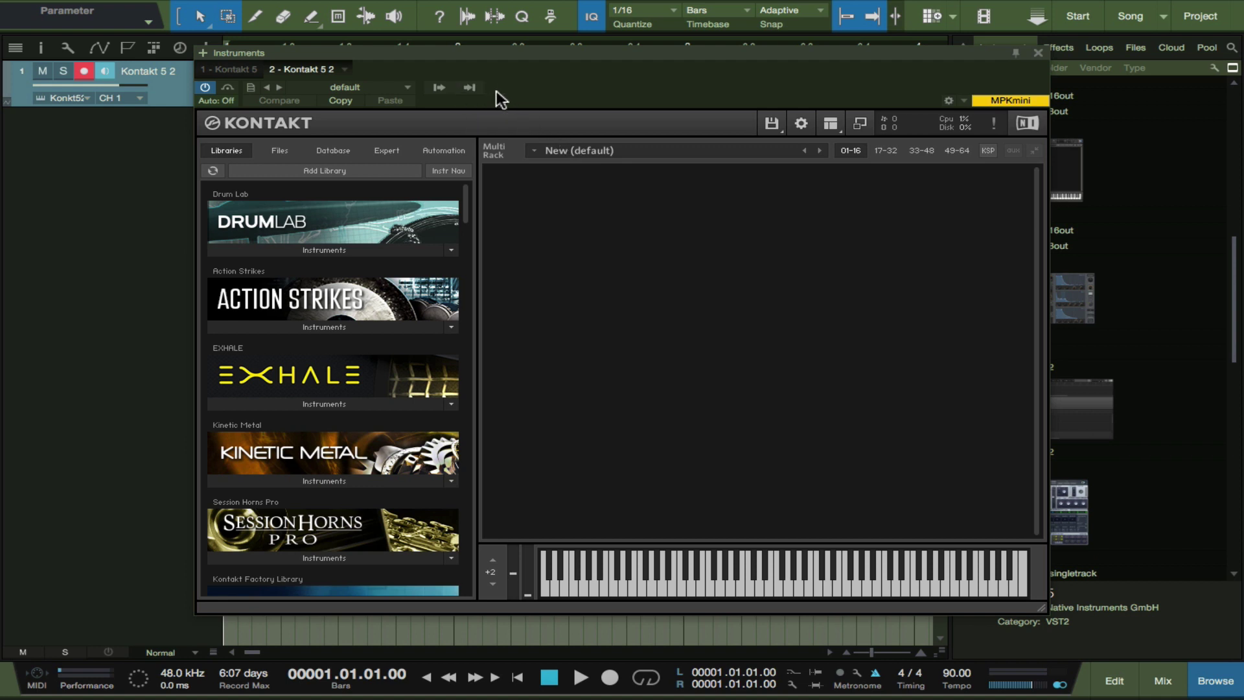
{"action": "left_click", "coordinate": [476, 88]}
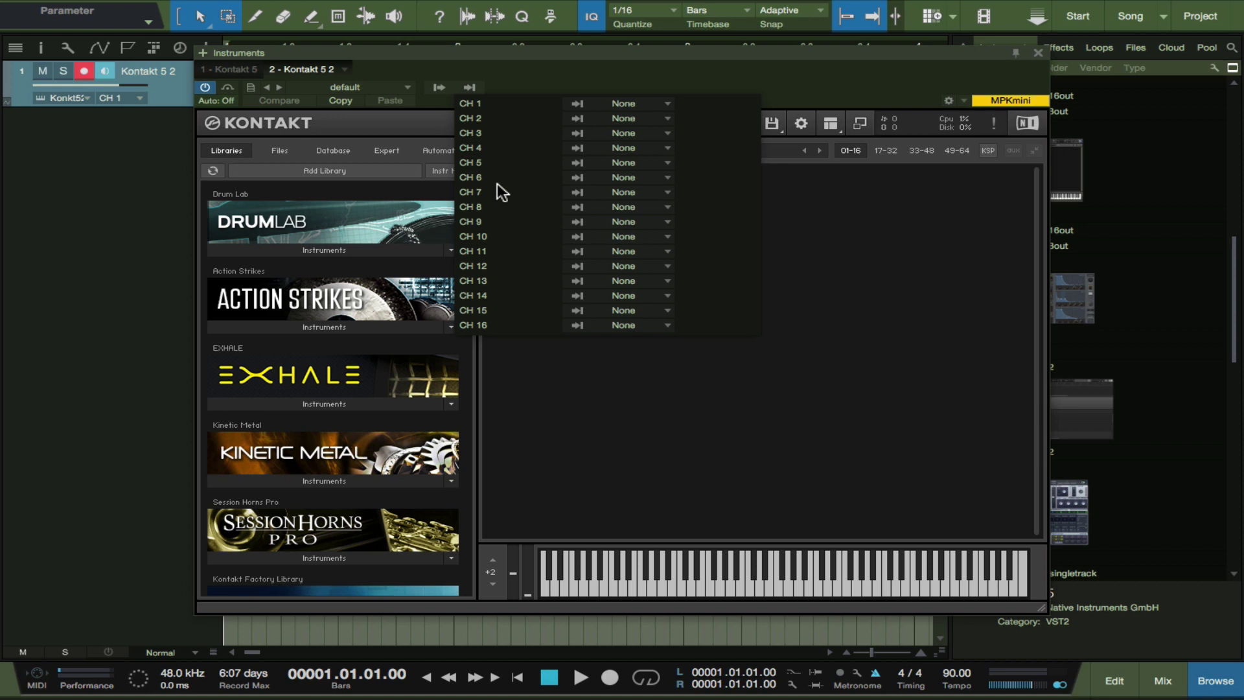
{"action": "left_click", "coordinate": [474, 85]}
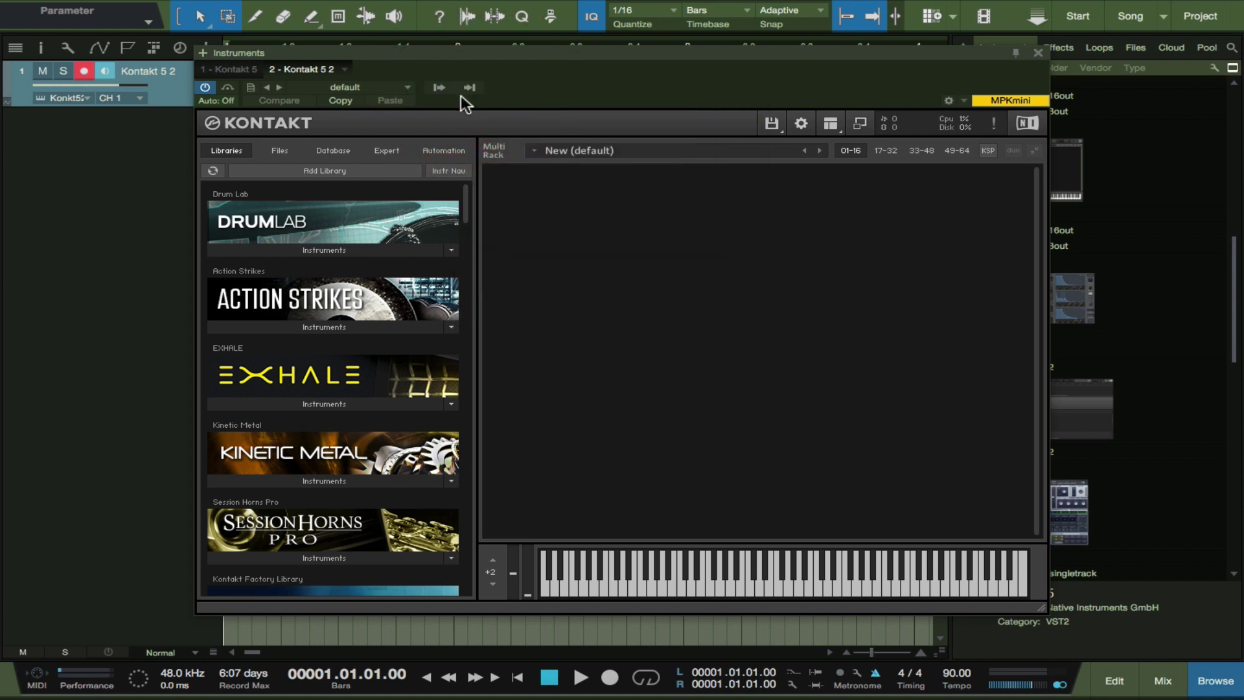
{"action": "left_click_drag", "start_coordinate": [508, 54], "coordinate": [598, 66]}
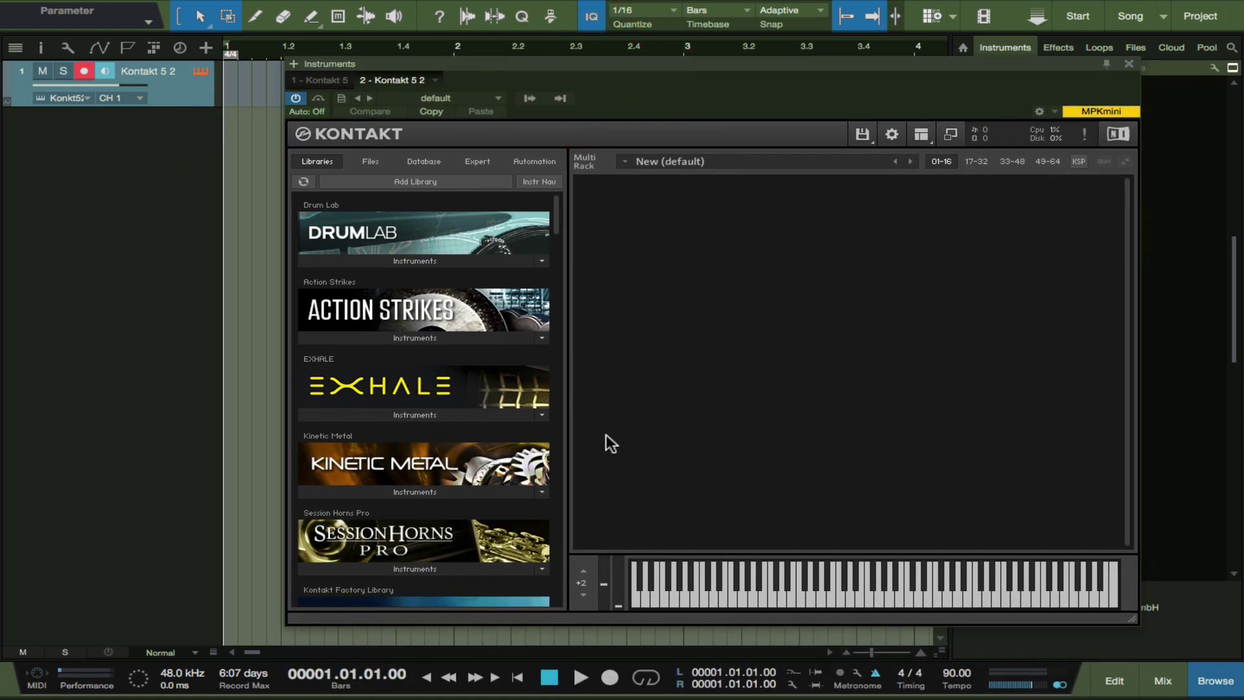
{"action": "left_click_drag", "start_coordinate": [554, 65], "coordinate": [612, 117]}
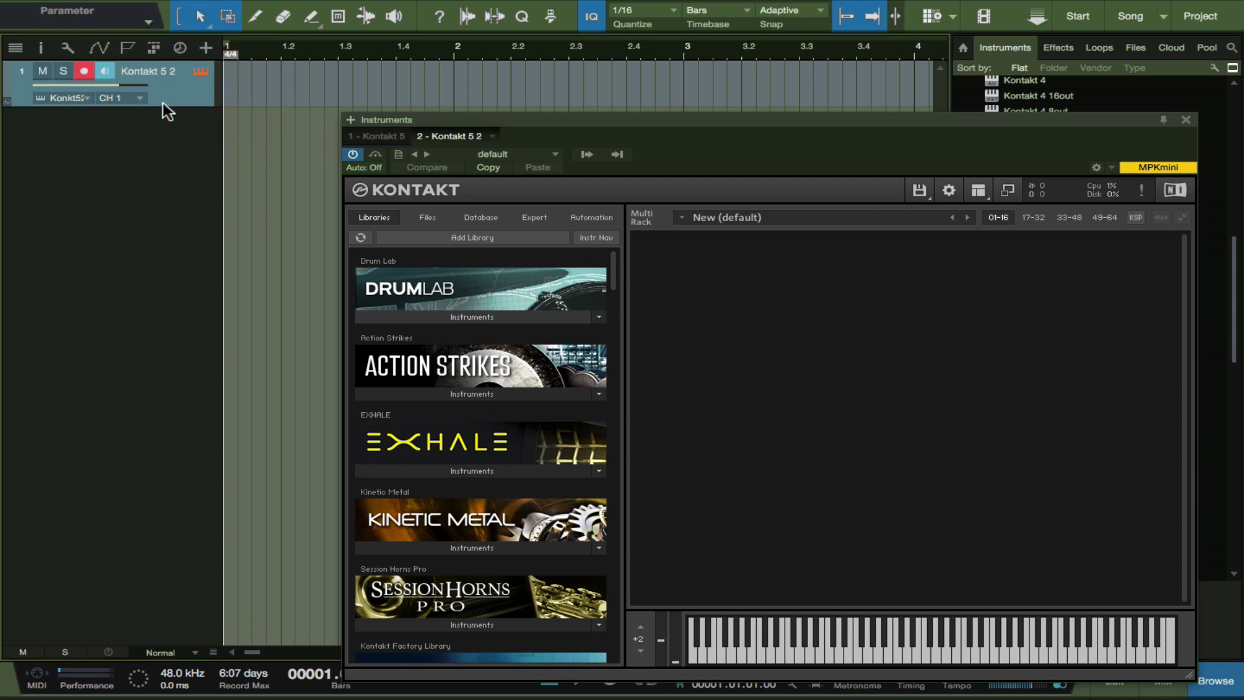
Step: Hide the spare Kontakt 5 channel in the Console and close the Kontakt window
{"action": "key", "text": "F3"}
{"action": "key", "text": "F11"}
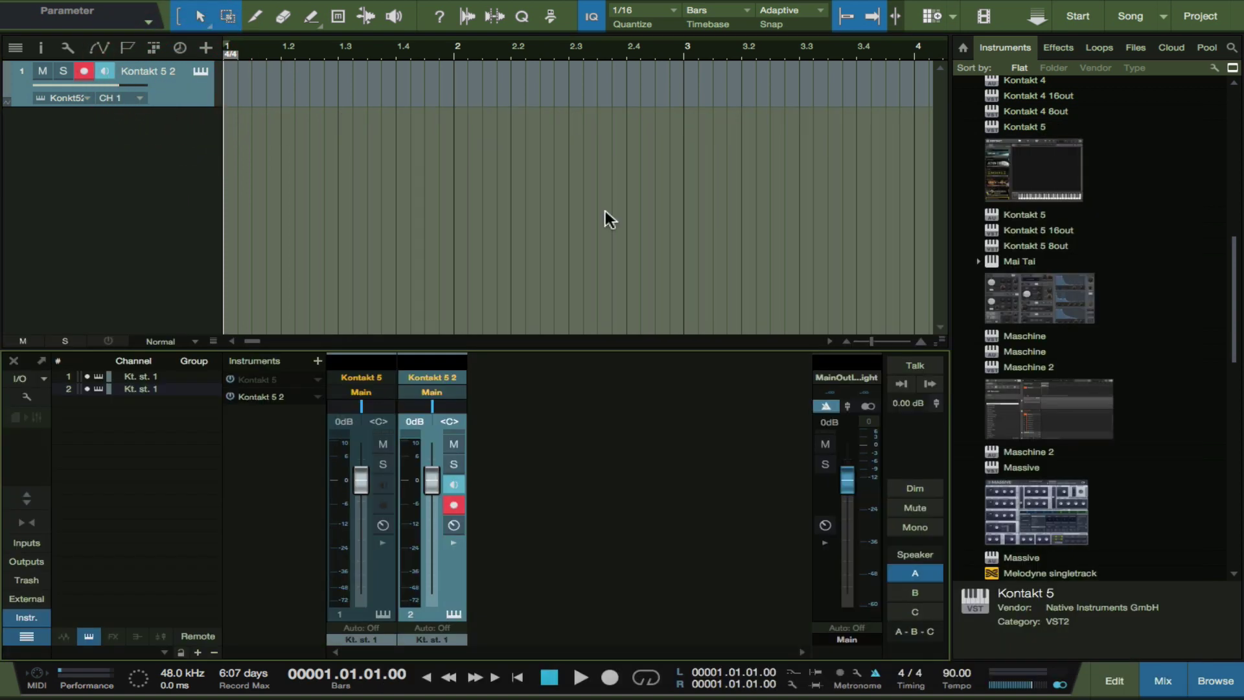
{"action": "right_click", "coordinate": [448, 565]}
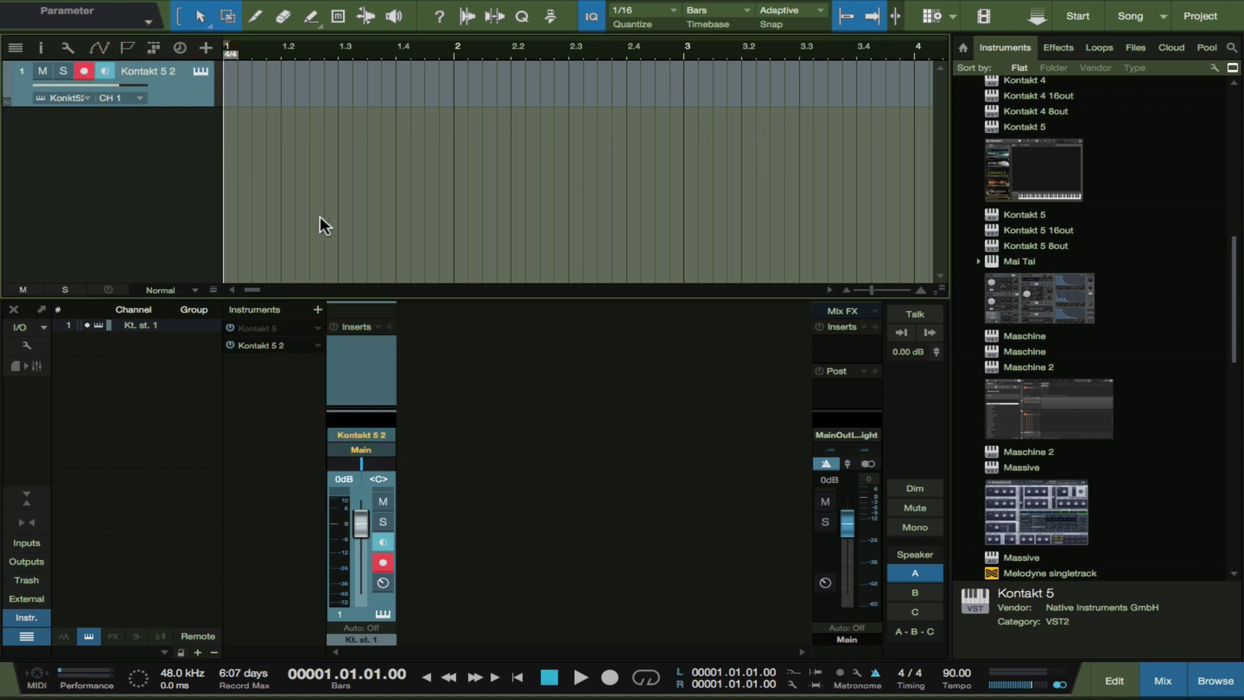
{"action": "key", "text": "F3"}
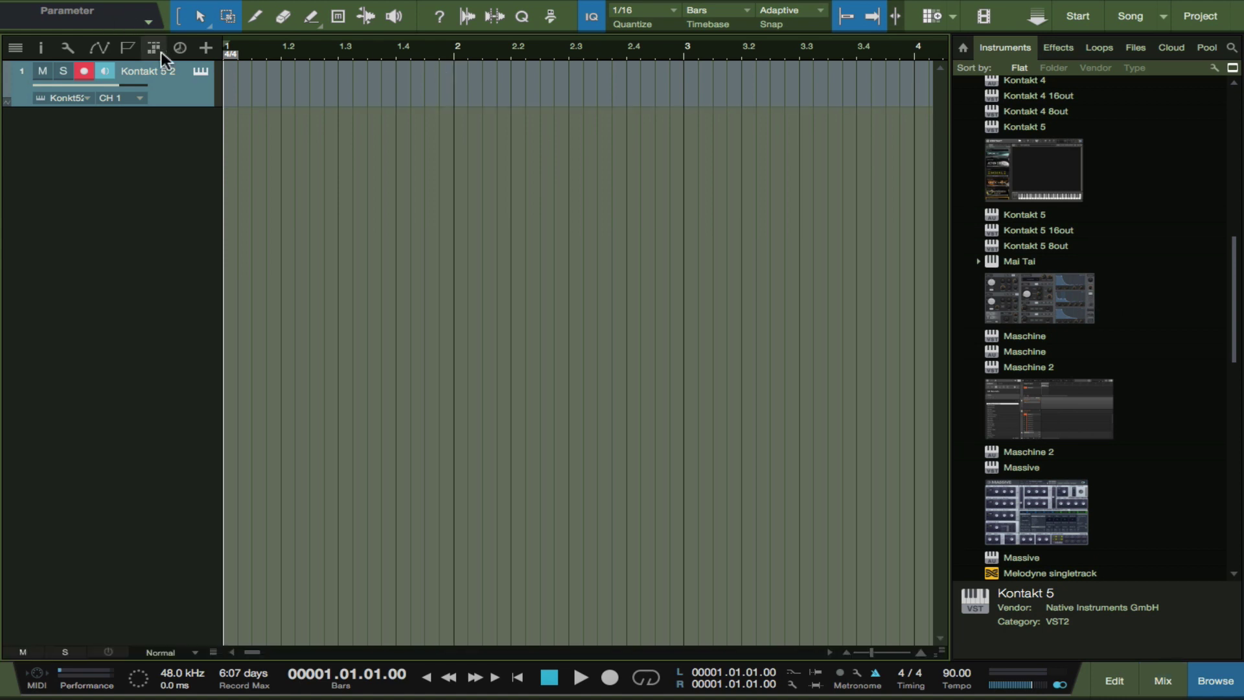
Step: Reopen the Kontakt 5 2 track's Kontakt window and move it to the top of the screen
{"action": "left_click", "coordinate": [199, 72]}
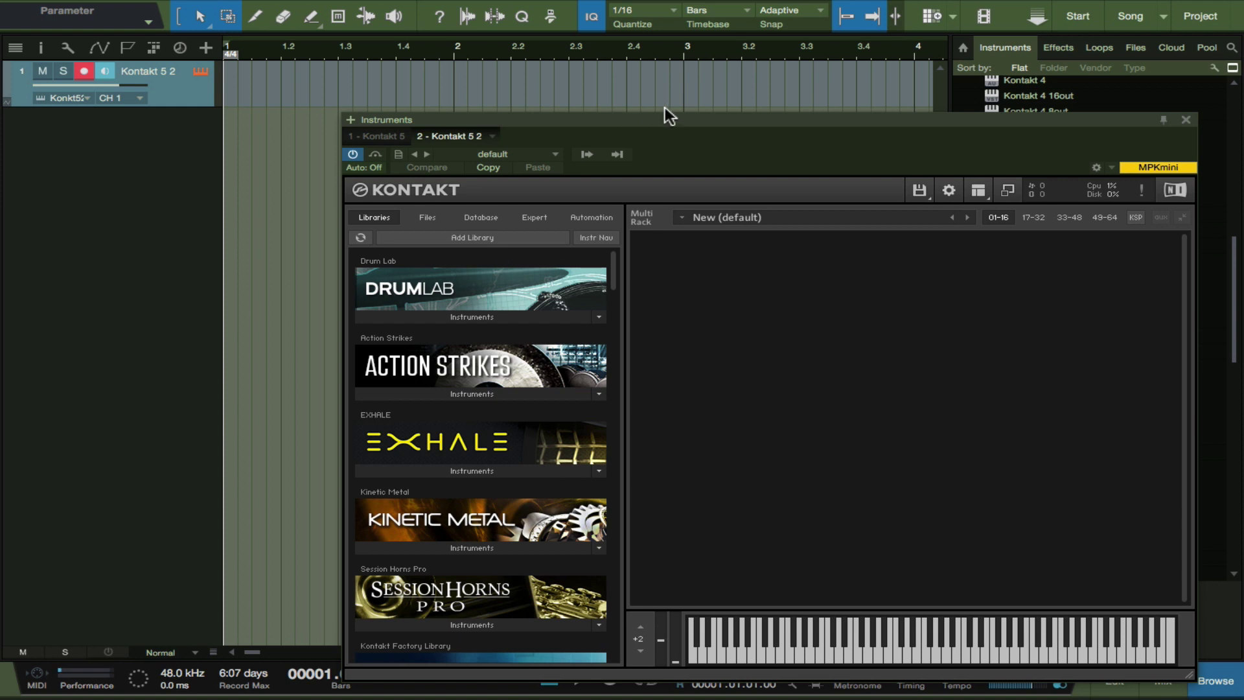
{"action": "left_click_drag", "start_coordinate": [681, 120], "coordinate": [601, 8]}
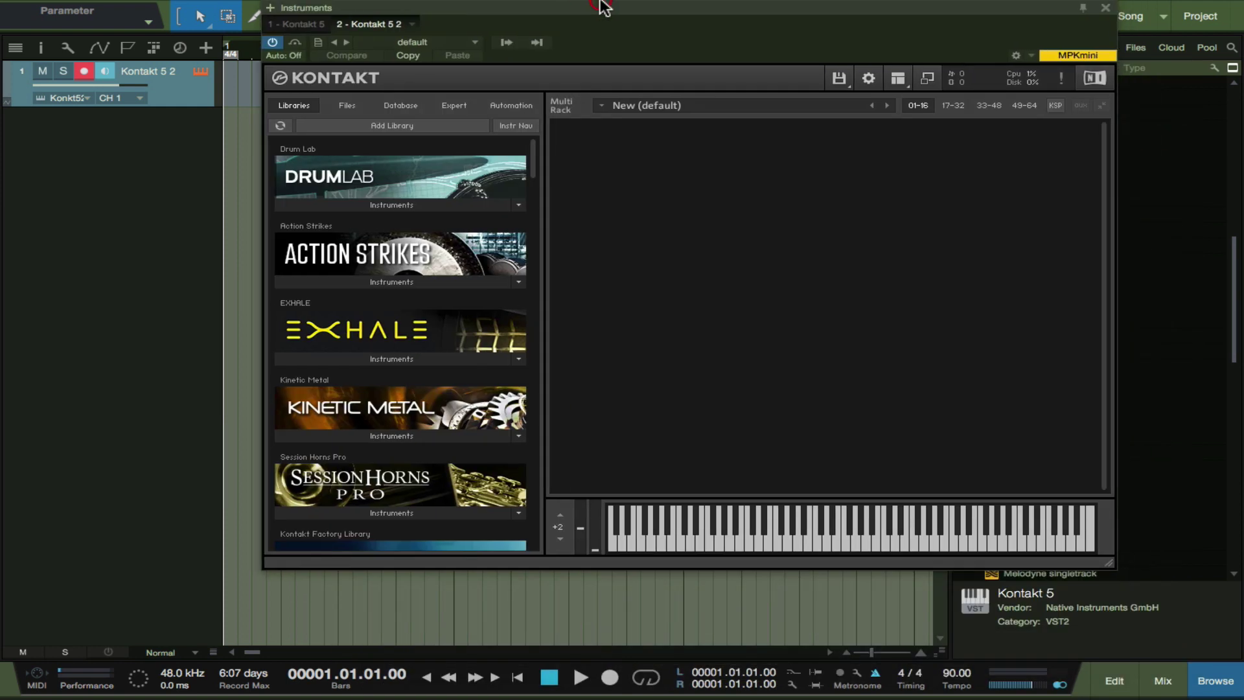
{"action": "scroll", "coordinate": [410, 321], "scroll_direction": "down", "scroll_amount": 5}
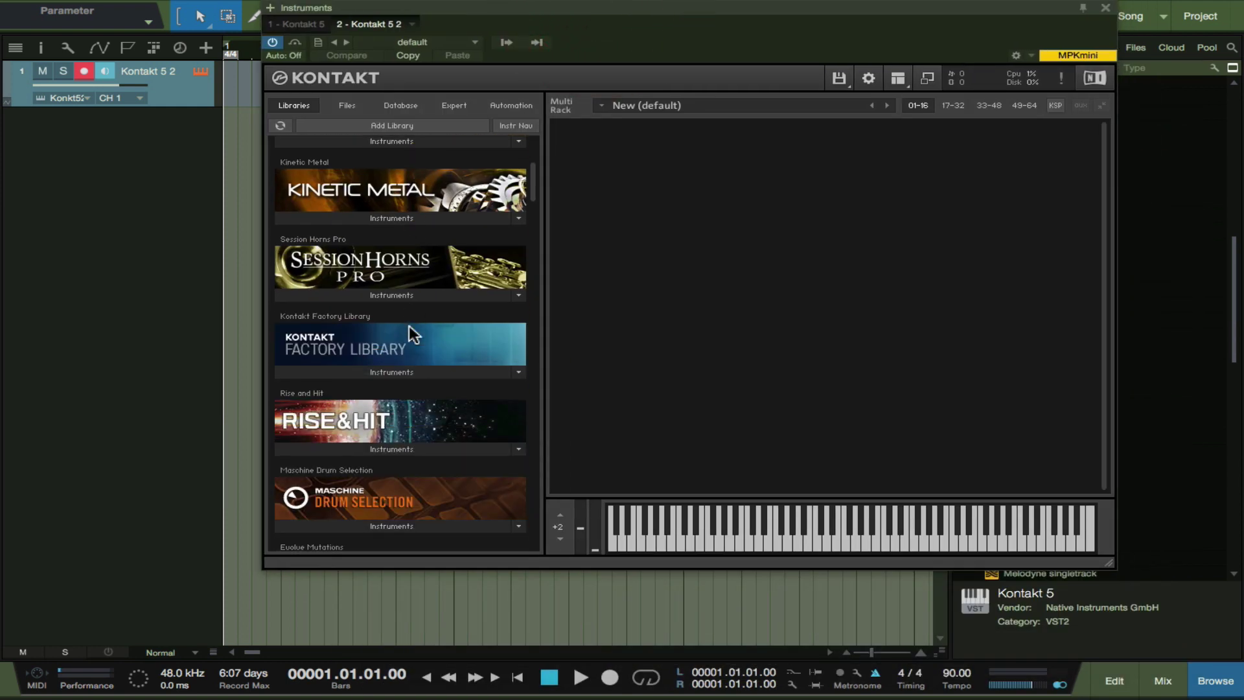
{"action": "scroll", "coordinate": [409, 326], "scroll_direction": "down", "scroll_amount": 5}
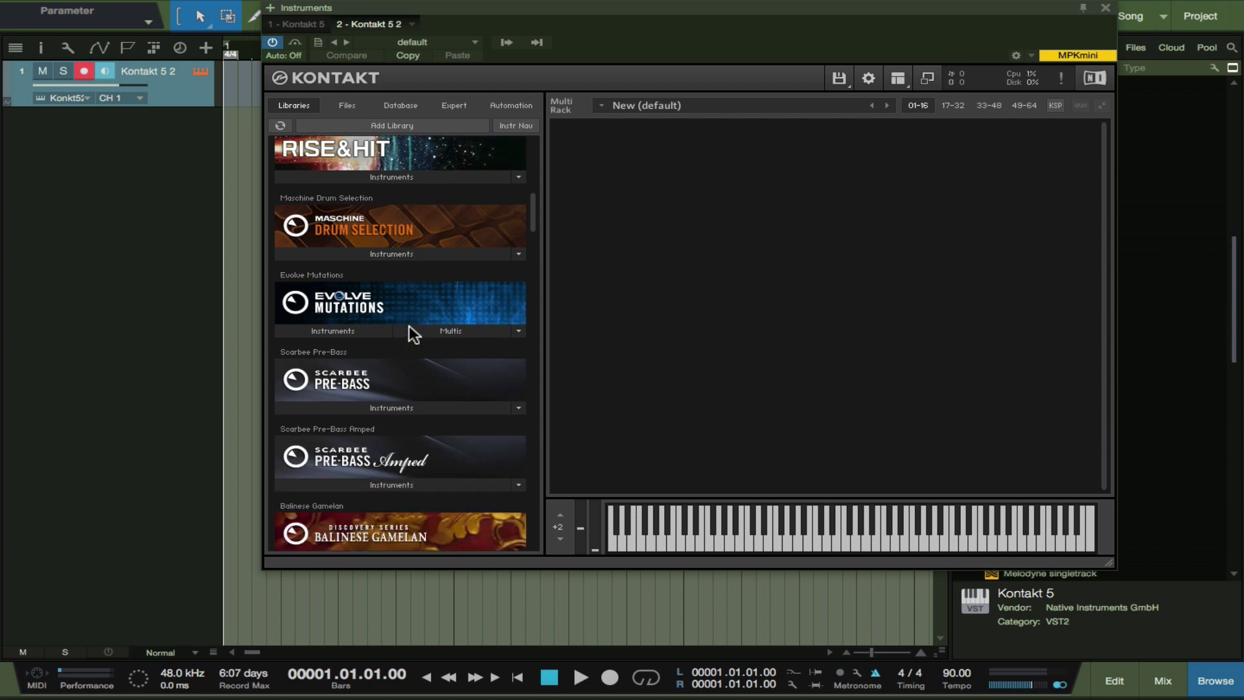
{"action": "scroll", "coordinate": [410, 326], "scroll_direction": "up", "scroll_amount": 6}
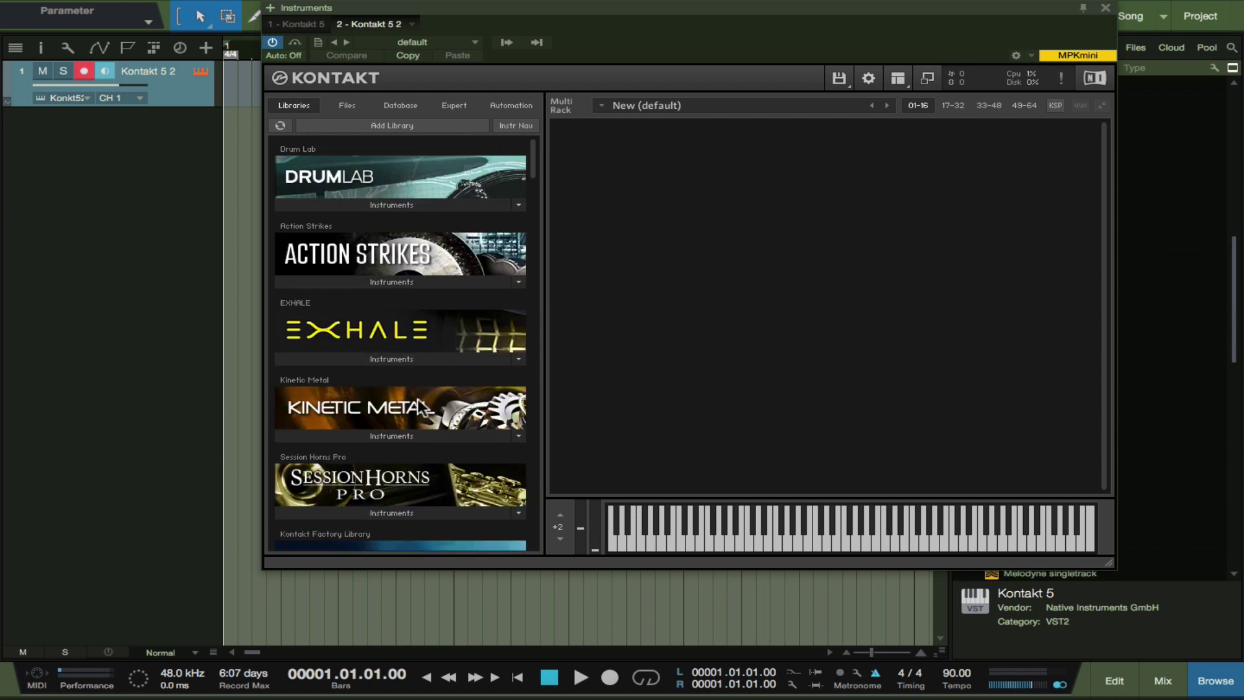
{"action": "scroll", "coordinate": [410, 383], "scroll_direction": "down", "scroll_amount": 4}
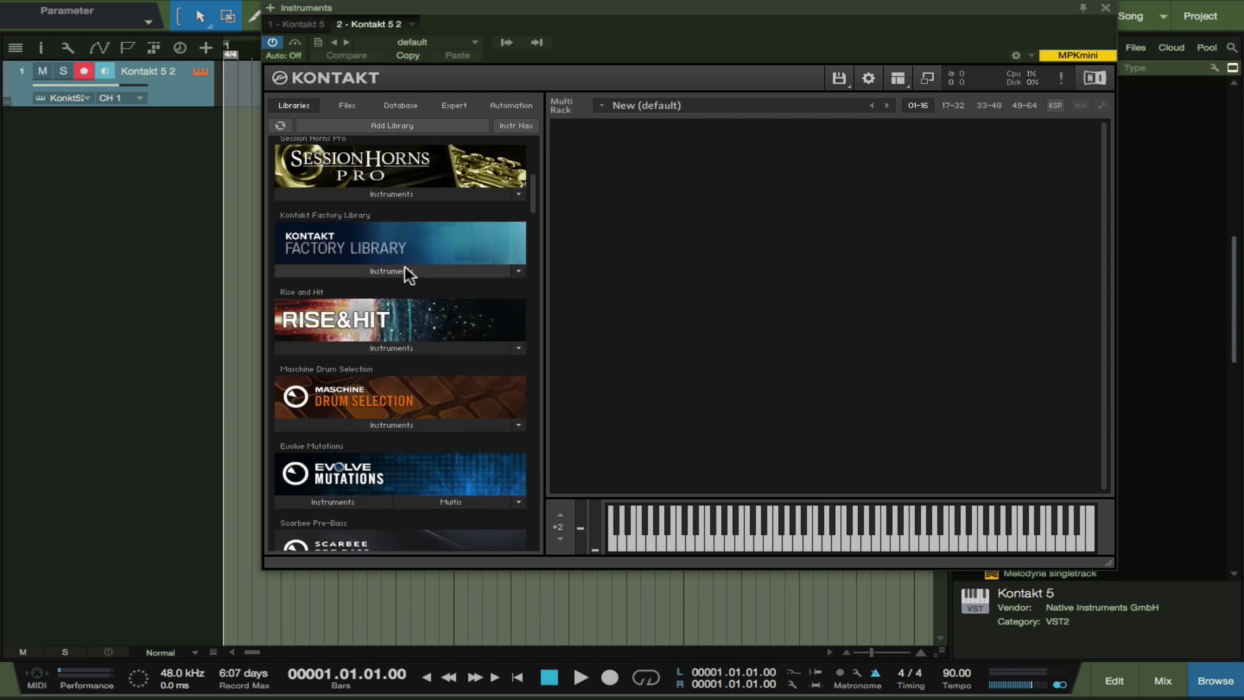
Step: Browse Factory Library Instruments > Orchestral > 1 - VSL Strings and load String Ensemble.nki
{"action": "left_click", "coordinate": [404, 268]}
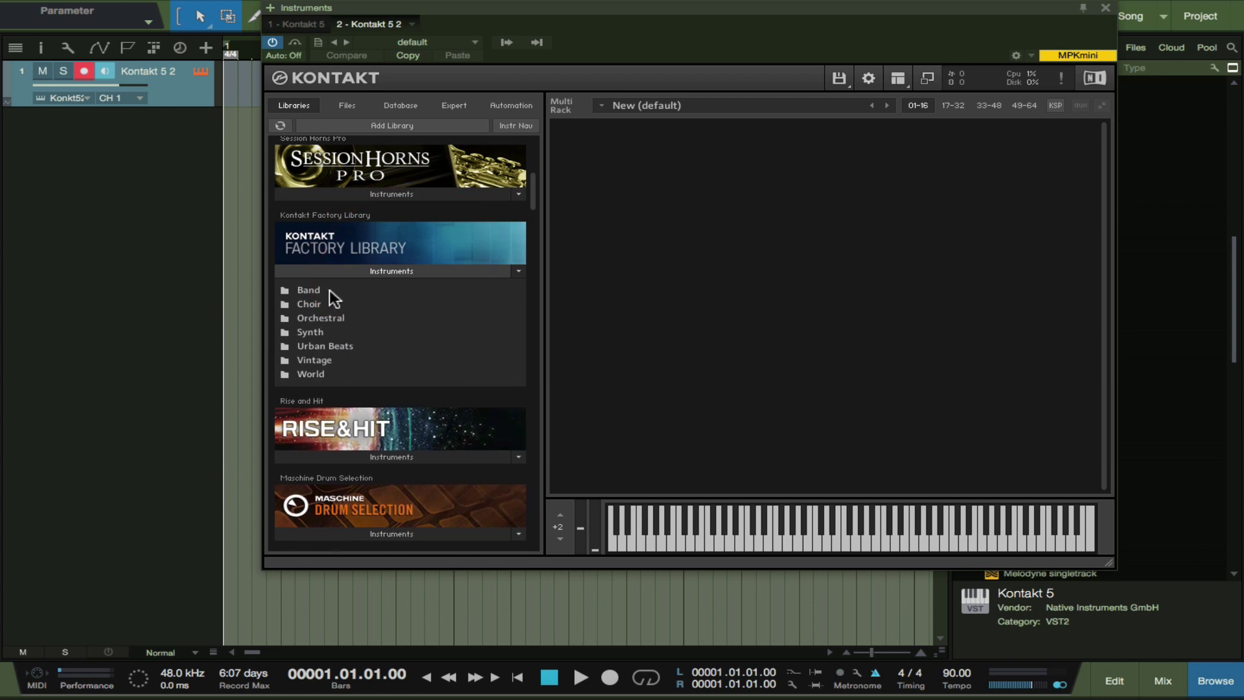
{"action": "double_click", "coordinate": [294, 290]}
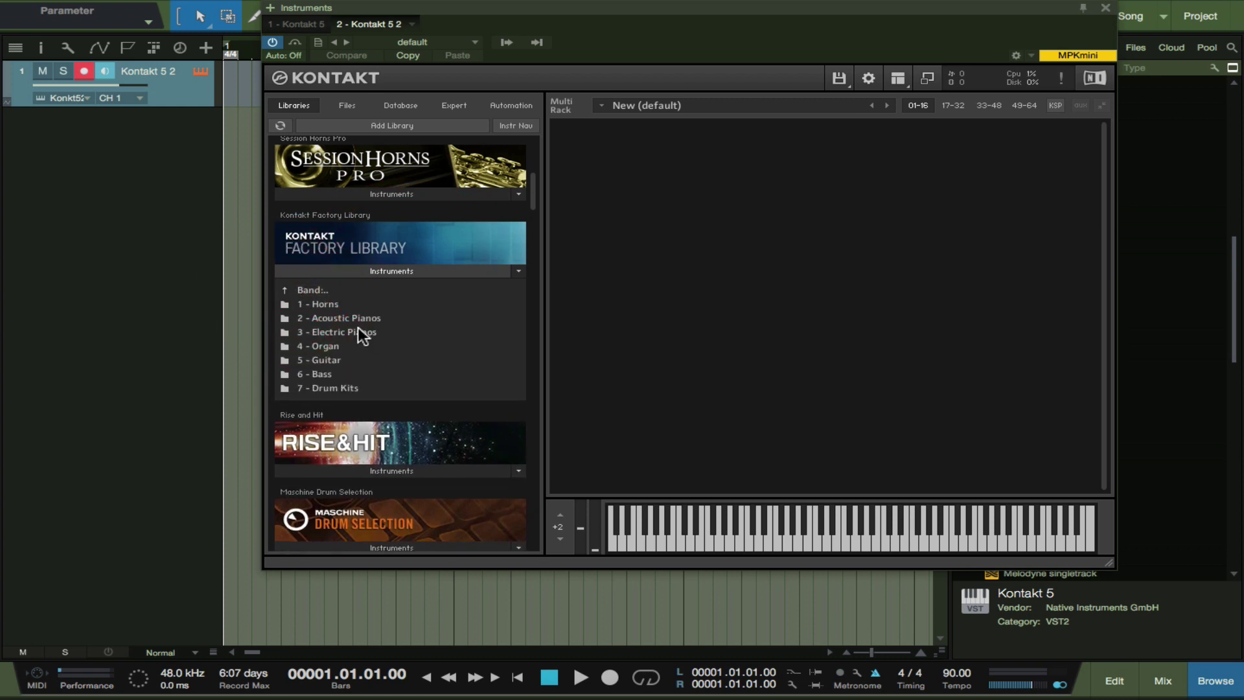
{"action": "double_click", "coordinate": [372, 317]}
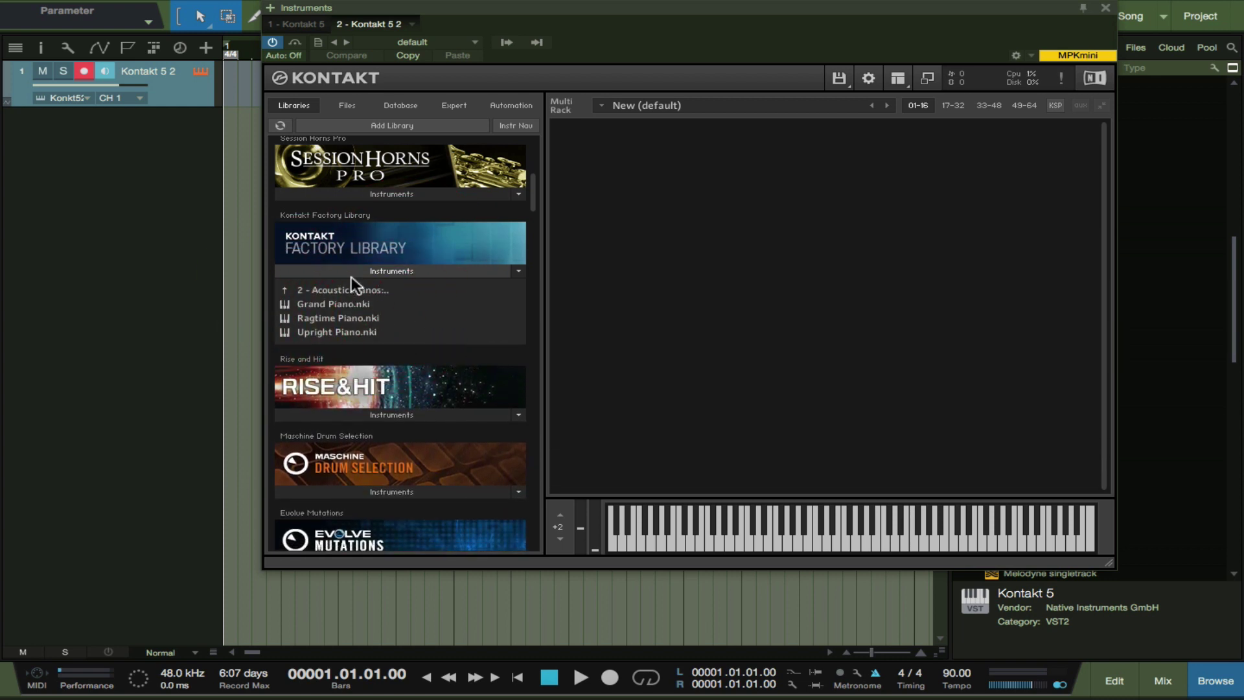
{"action": "double_click", "coordinate": [310, 294]}
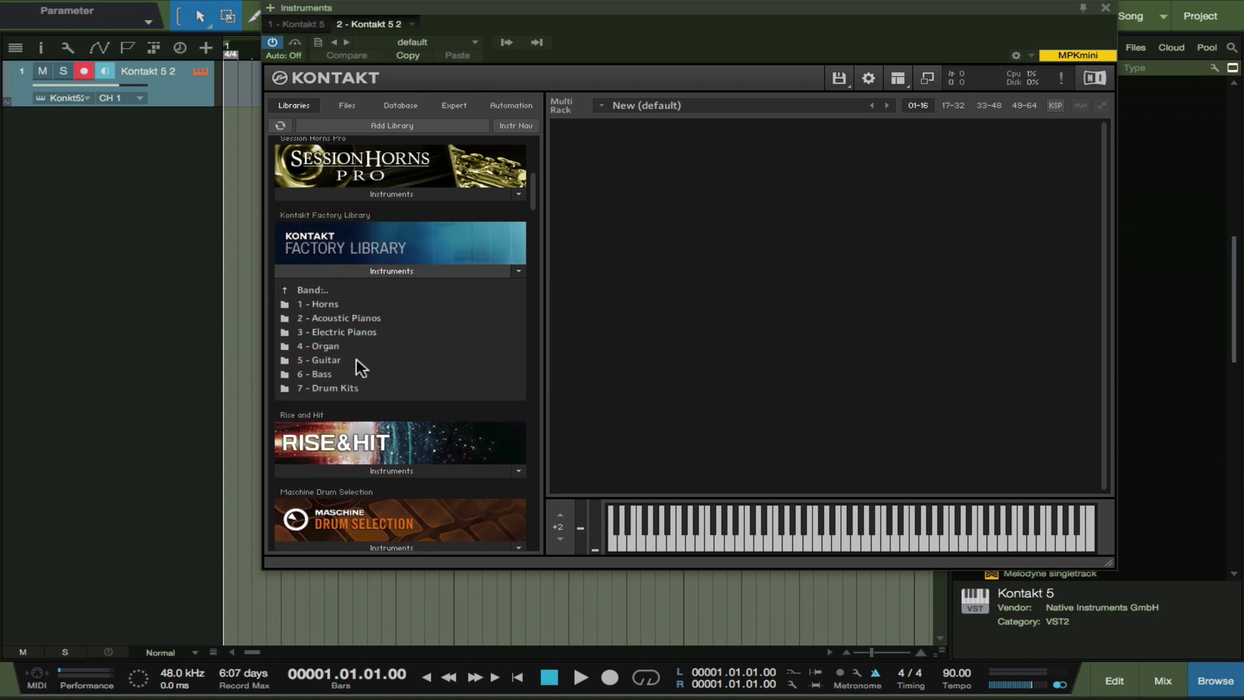
{"action": "scroll", "coordinate": [356, 359], "scroll_direction": "down", "scroll_amount": 1}
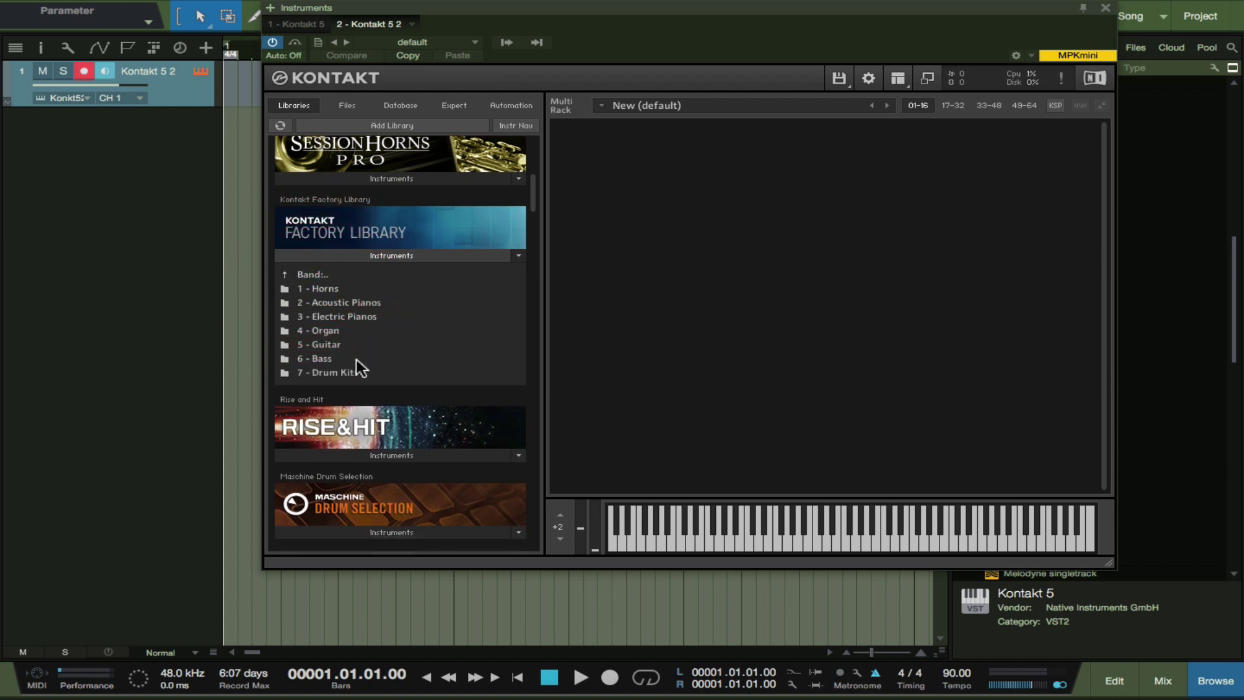
{"action": "double_click", "coordinate": [302, 275]}
{"action": "left_click", "coordinate": [332, 302]}
{"action": "double_click", "coordinate": [333, 302]}
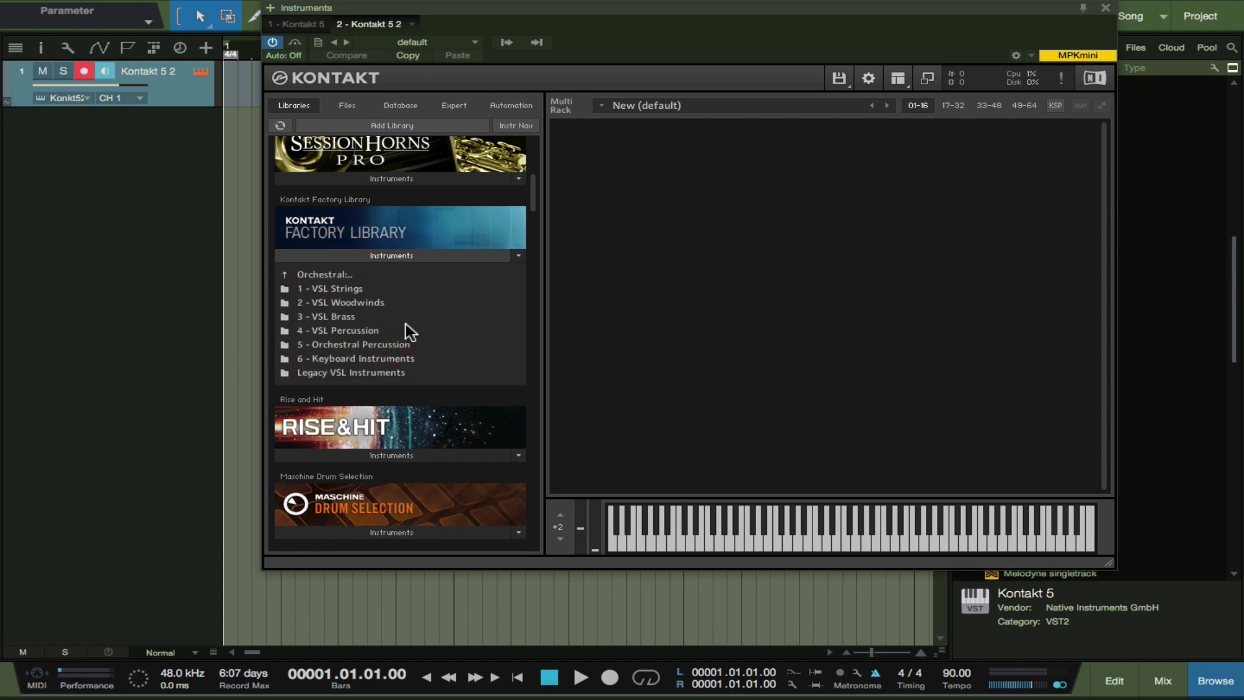
{"action": "double_click", "coordinate": [360, 289]}
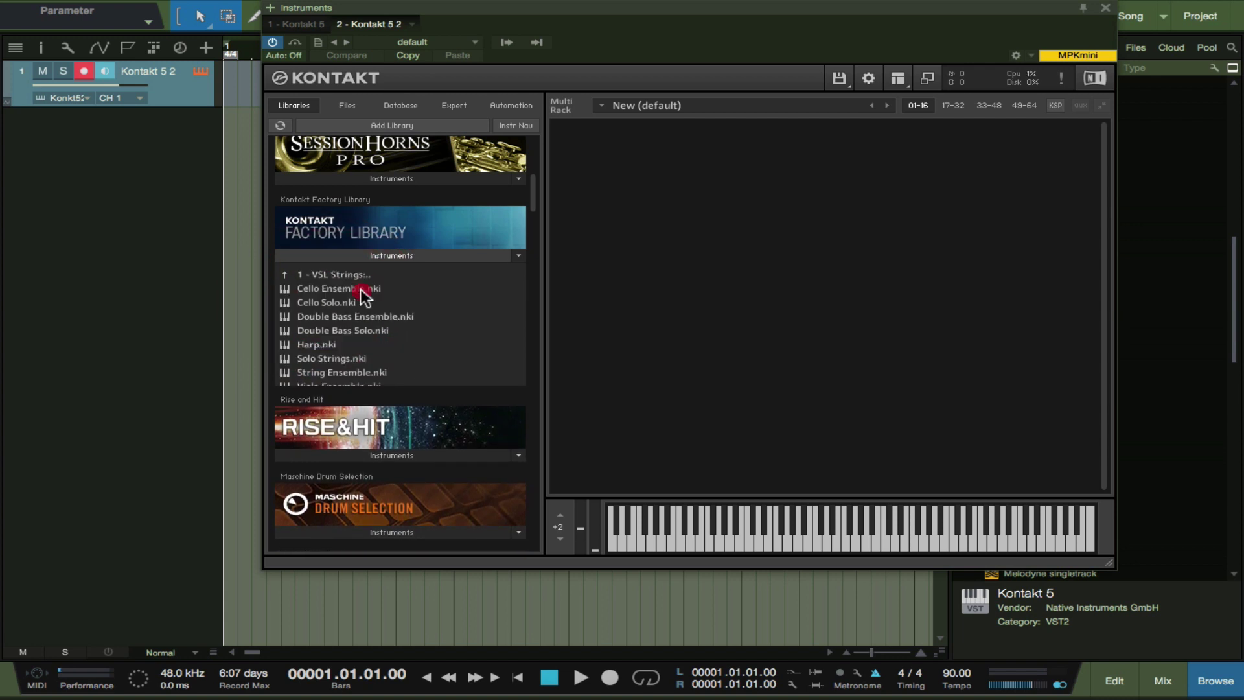
{"action": "double_click", "coordinate": [382, 373]}
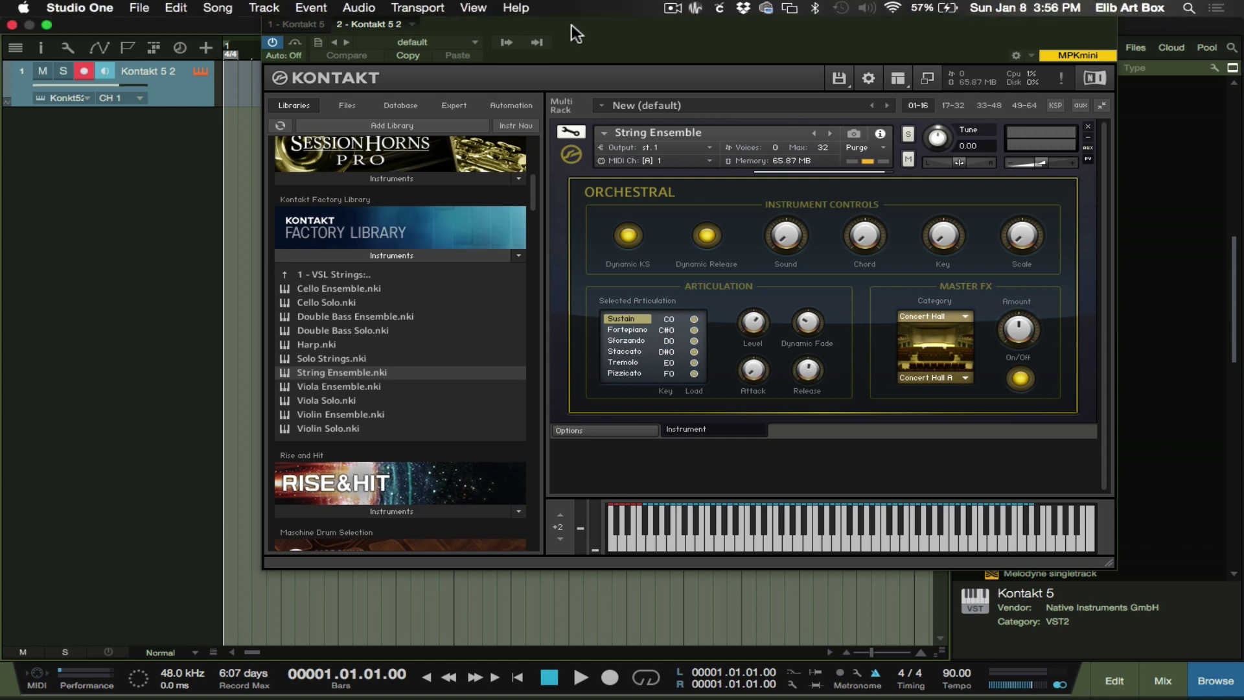
Step: Keep the track on MIDI channel CH 1 and switch String Ensemble to the Staccato articulation
{"action": "left_click_drag", "start_coordinate": [591, 34], "coordinate": [659, 109]}
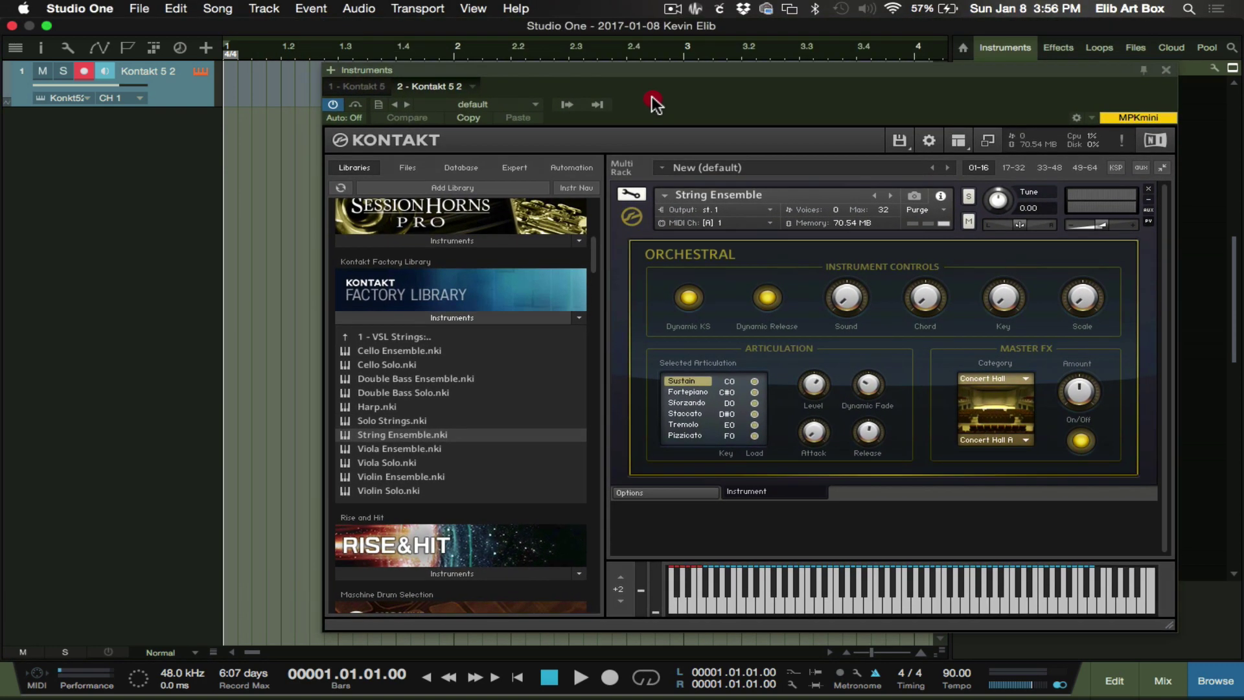
{"action": "left_click", "coordinate": [745, 223]}
{"action": "left_click", "coordinate": [674, 223]}
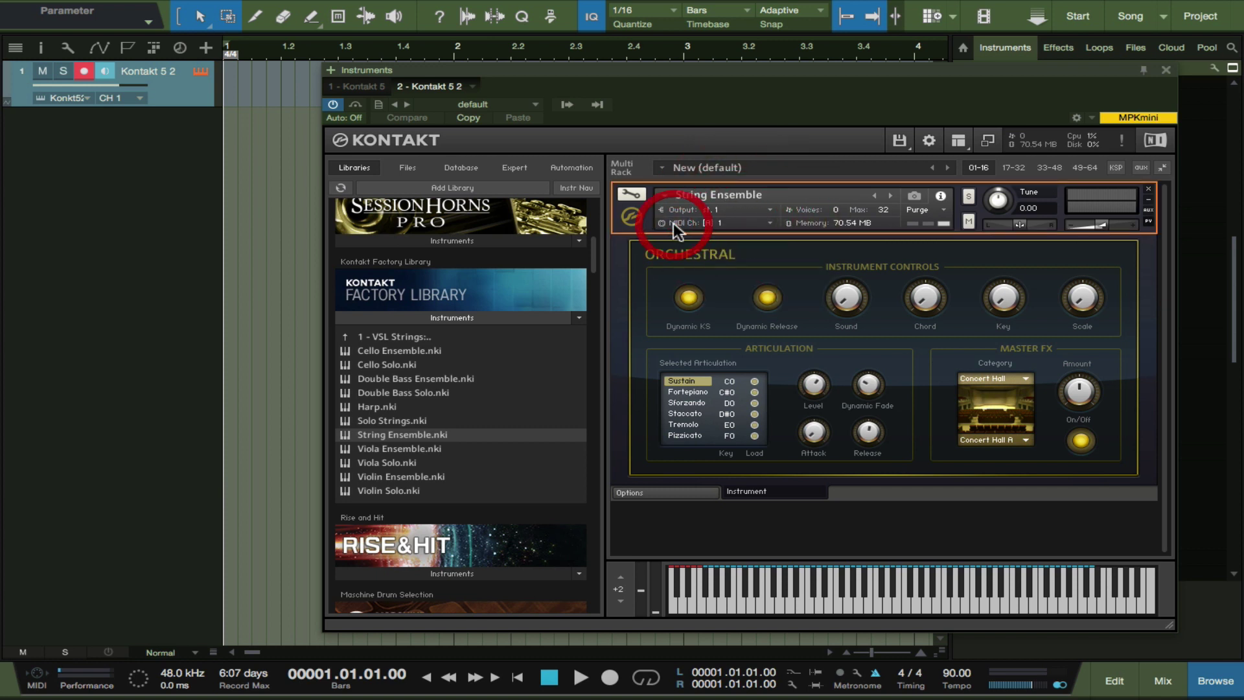
{"action": "left_click", "coordinate": [140, 98]}
{"action": "left_click", "coordinate": [140, 98]}
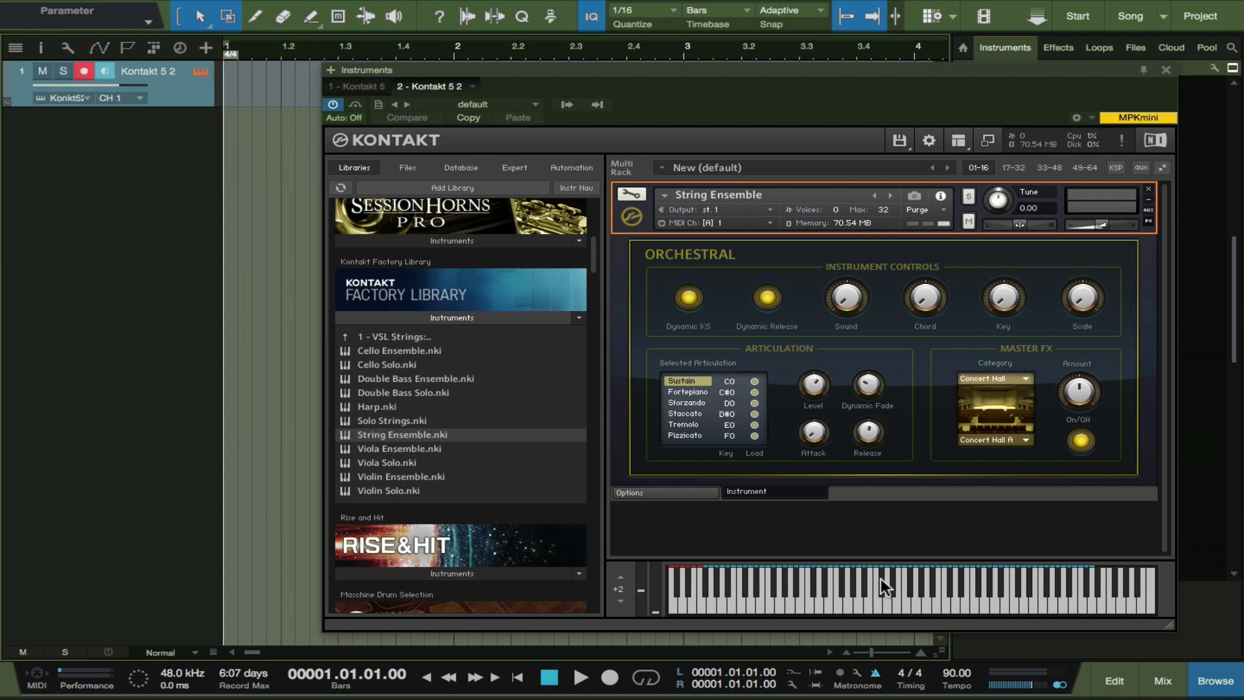
{"action": "left_click", "coordinate": [695, 413]}
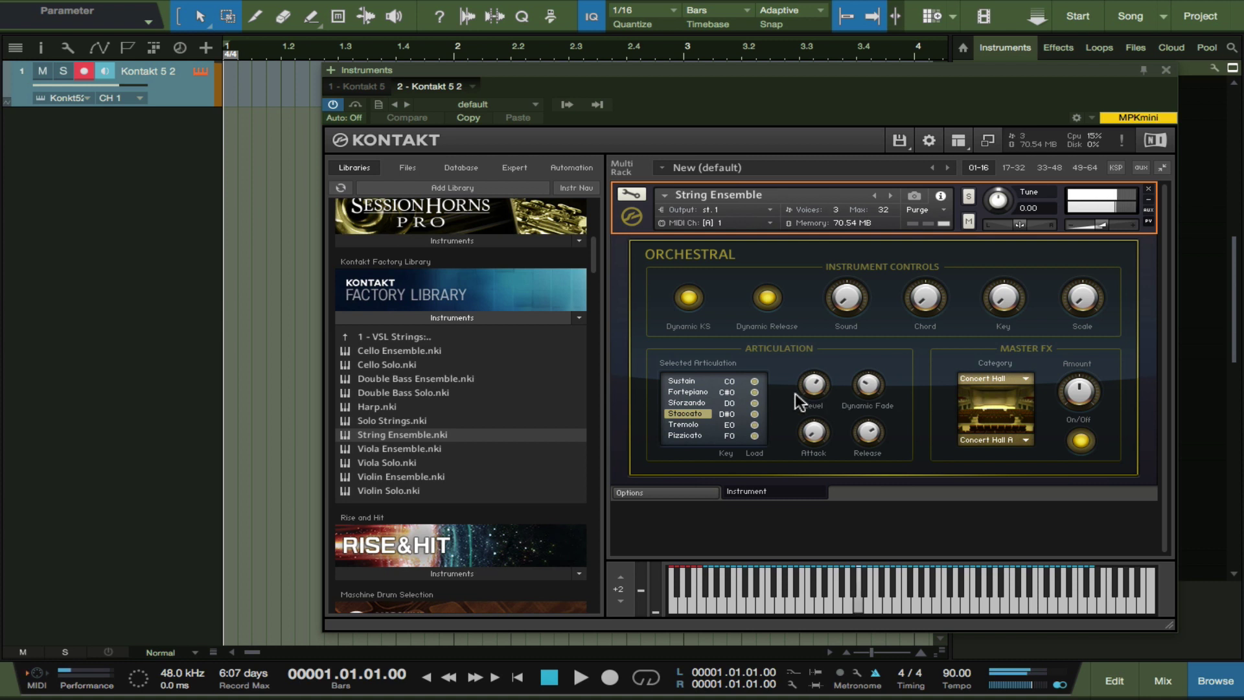
Step: Set the song tempo to 110 BPM after a brief test recording
{"action": "key", "text": "KP_Multiply"}
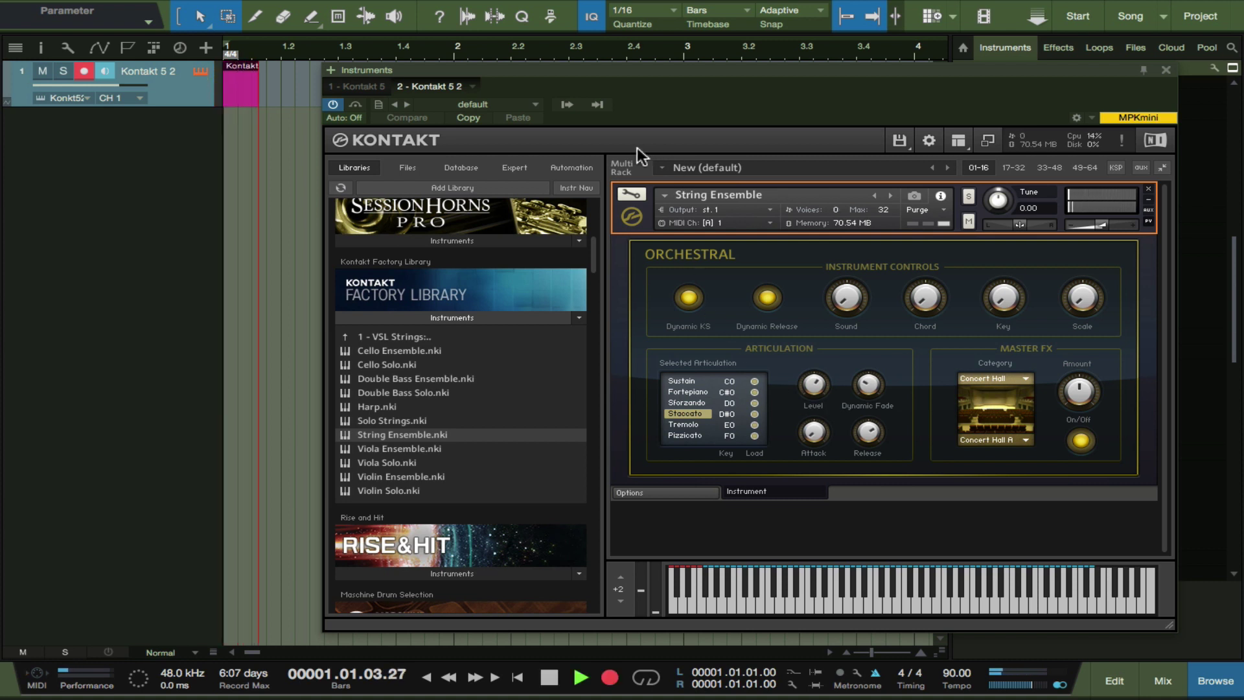
{"action": "key", "text": "space"}
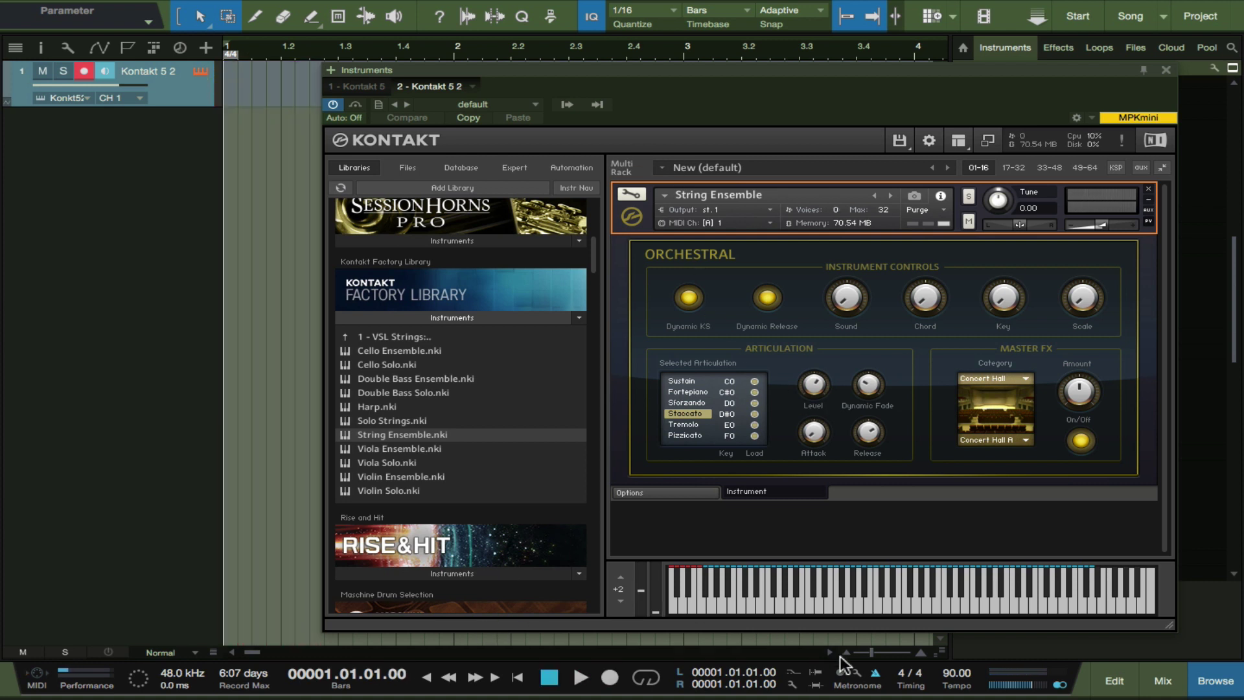
{"action": "double_click", "coordinate": [953, 675]}
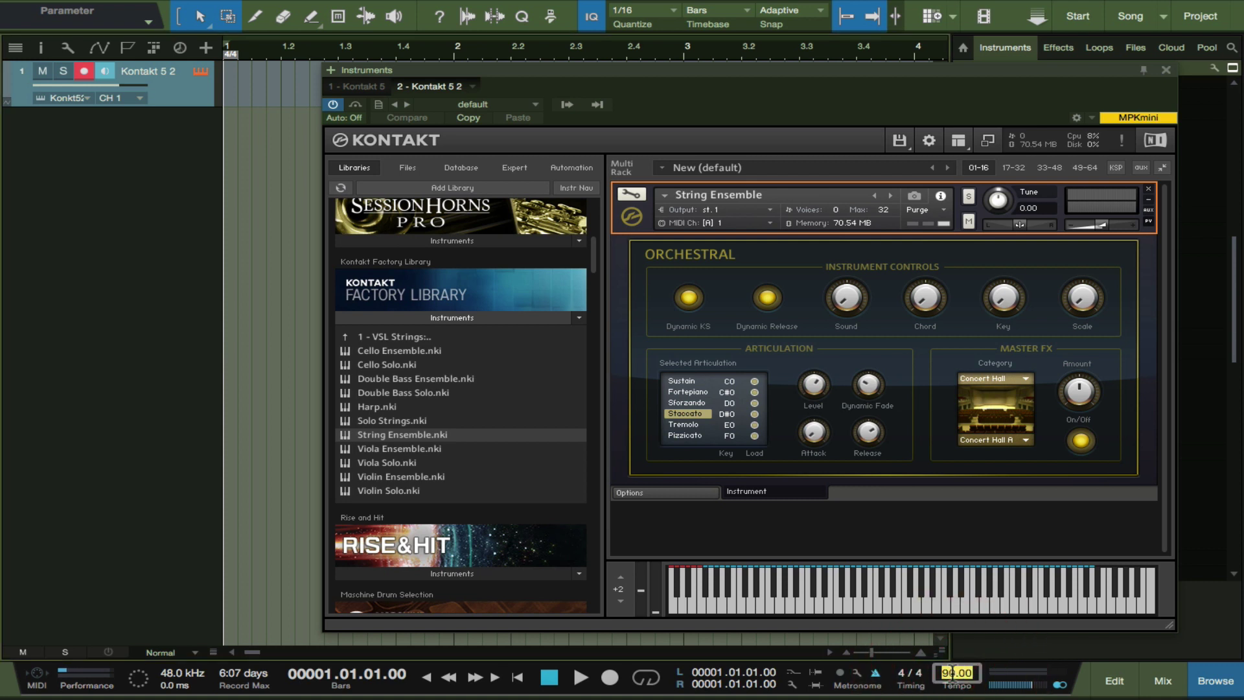
{"action": "type", "text": "110"}
{"action": "key", "text": "Return"}
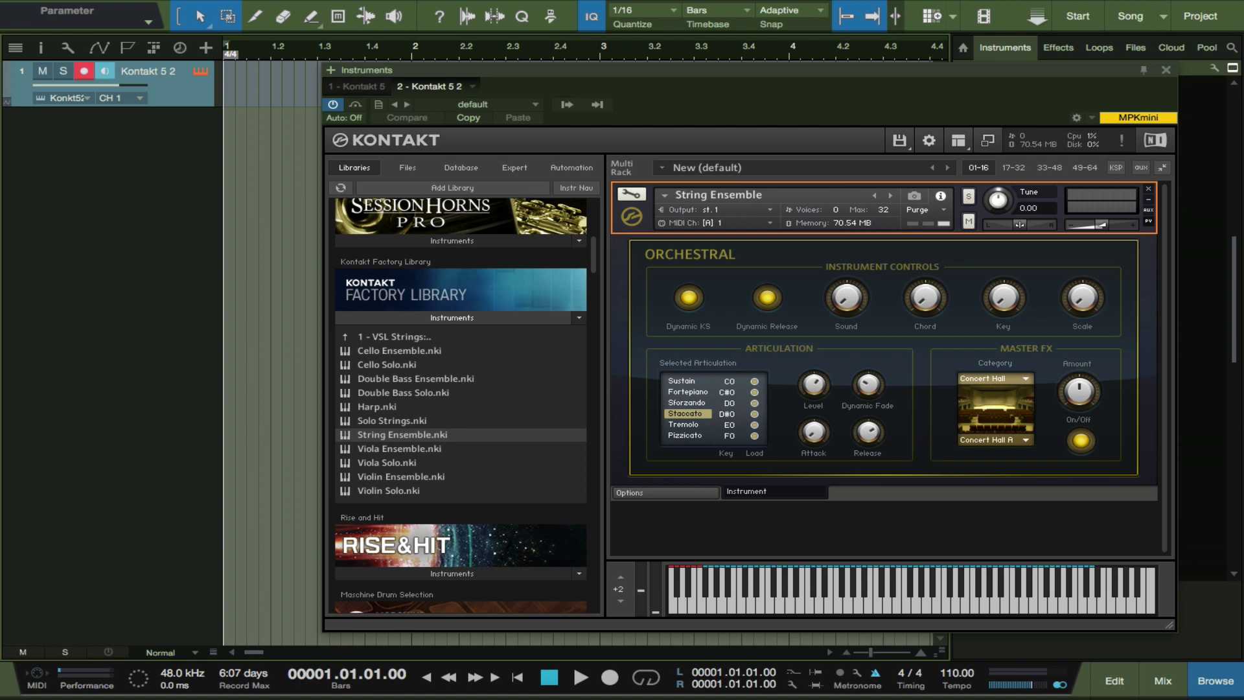
Step: Record a two-bar string part on Kontakt 5 2 and select the new part
{"action": "key", "text": "KP_Multiply"}
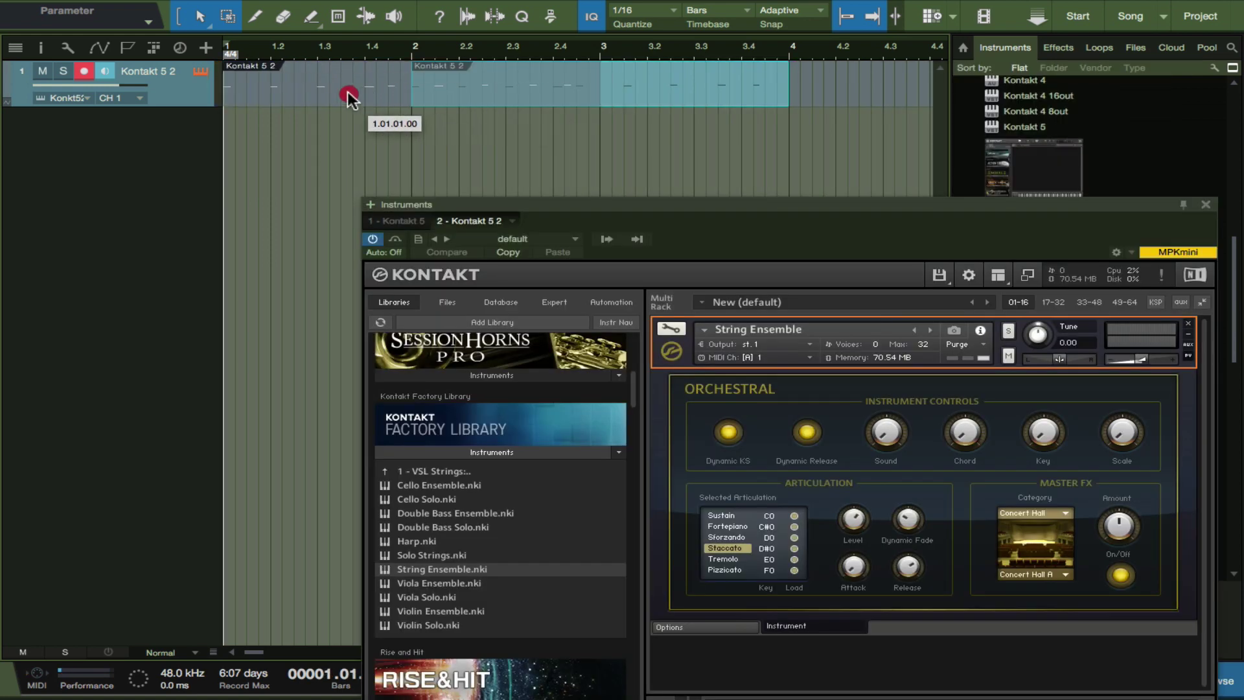
{"action": "left_click", "coordinate": [347, 92]}
{"action": "left_click_drag", "start_coordinate": [531, 204], "coordinate": [550, 92]}
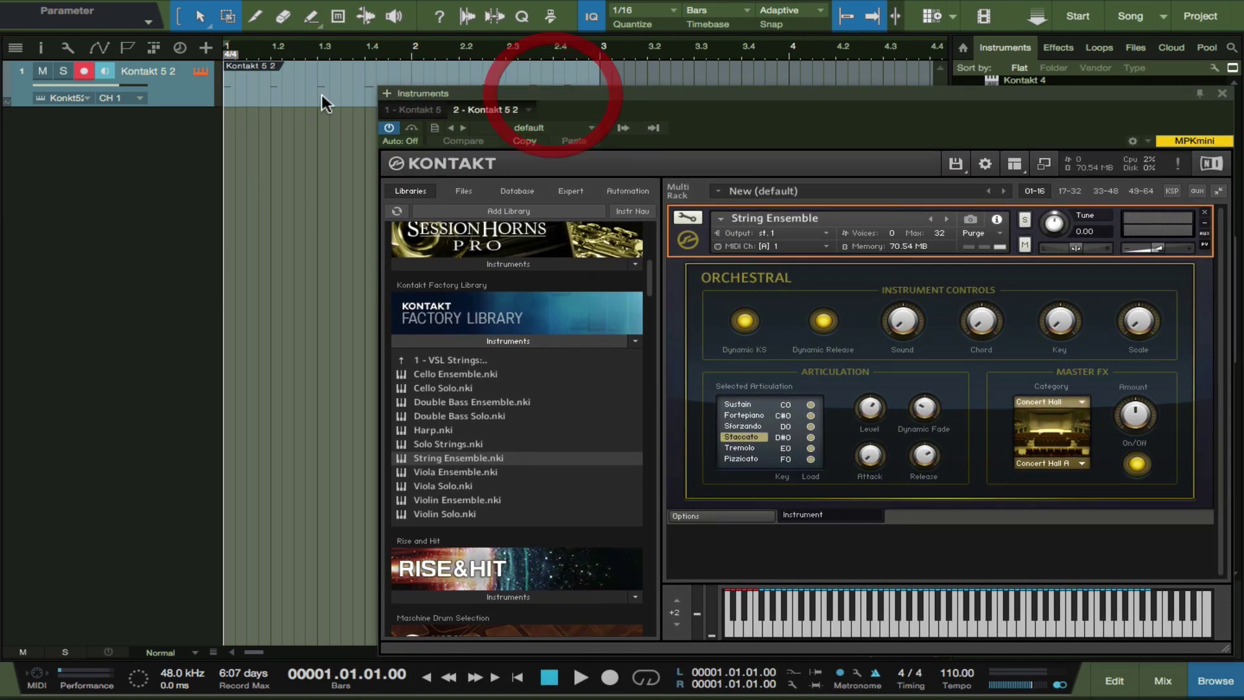
Step: Open the string part in the note editor and quantize all its notes to 1/8
{"action": "double_click", "coordinate": [499, 97]}
{"action": "key", "text": "F11"}
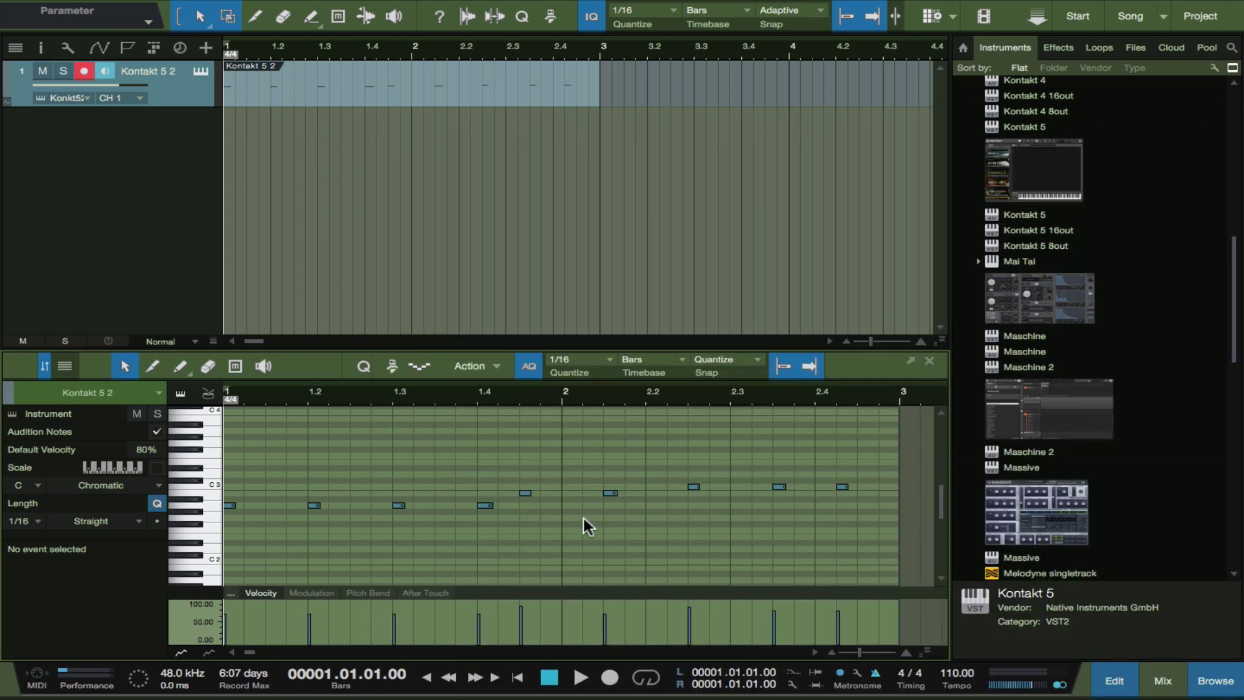
{"action": "left_click", "coordinate": [591, 360]}
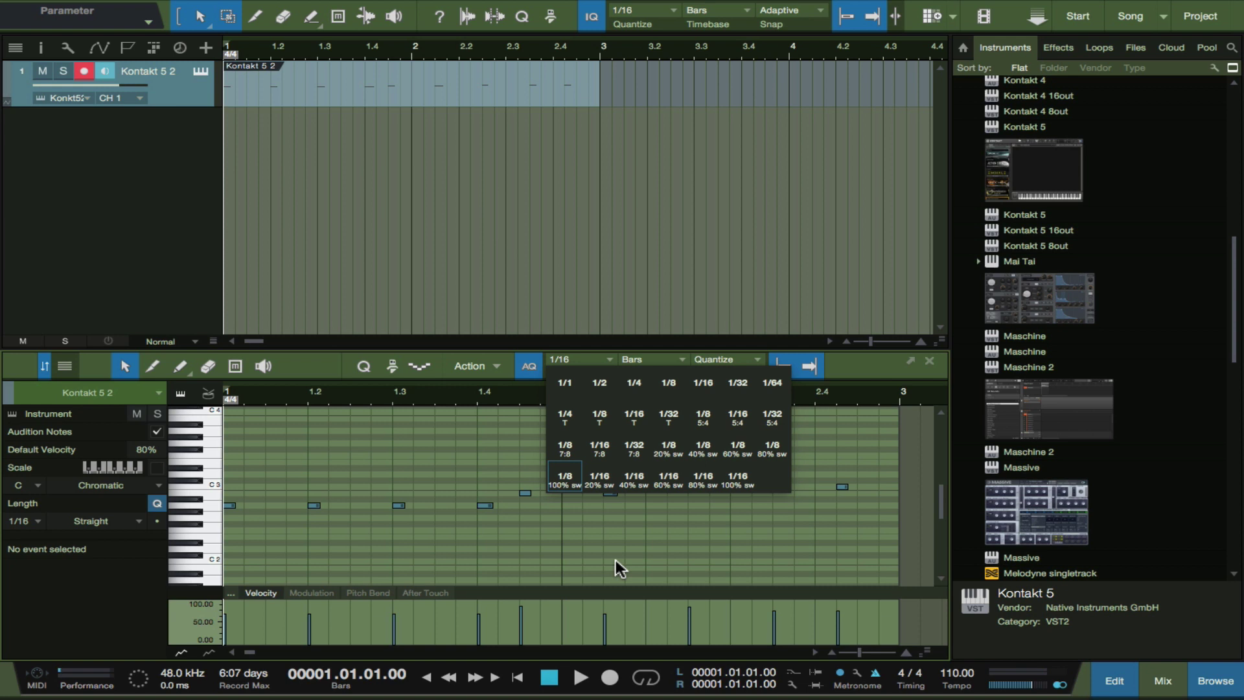
{"action": "left_click", "coordinate": [669, 385]}
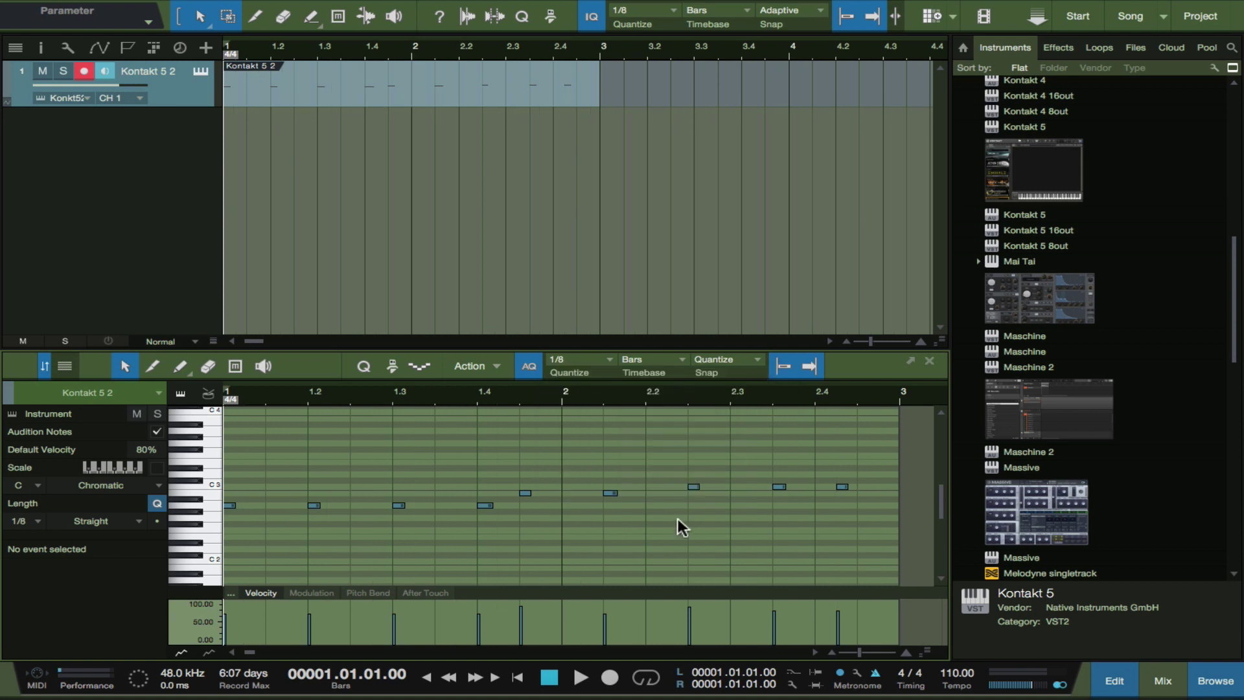
{"action": "left_click", "coordinate": [668, 524]}
{"action": "key", "text": "ctrl+a"}
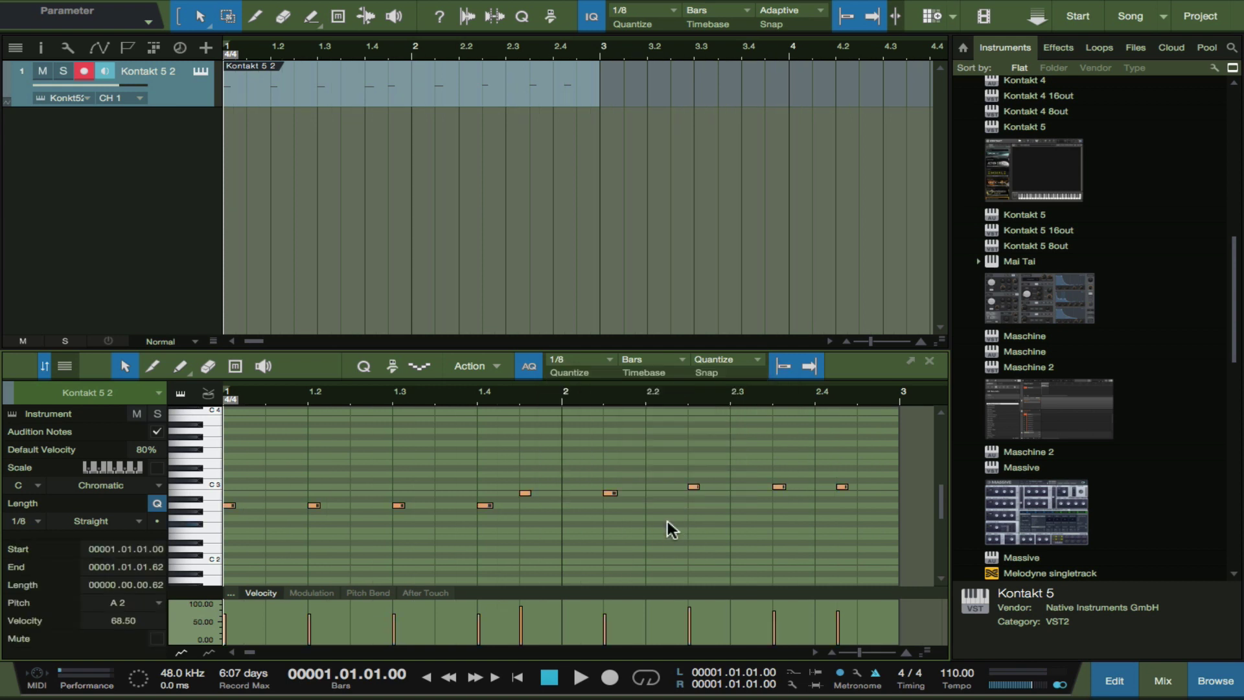
{"action": "key", "text": "q"}
Step: Loop bars 1–3 over the part and lower the B2 note's velocity to 60
{"action": "left_click", "coordinate": [560, 398]}
{"action": "key", "text": "space"}
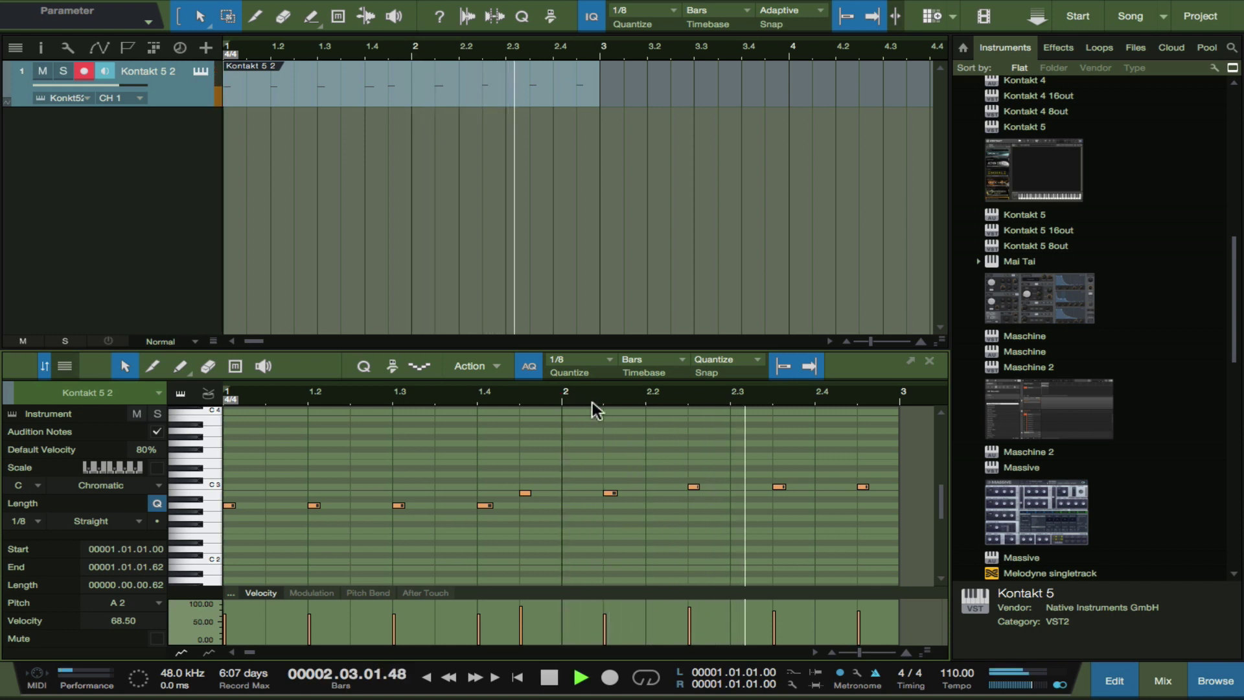
{"action": "left_click", "coordinate": [600, 61]}
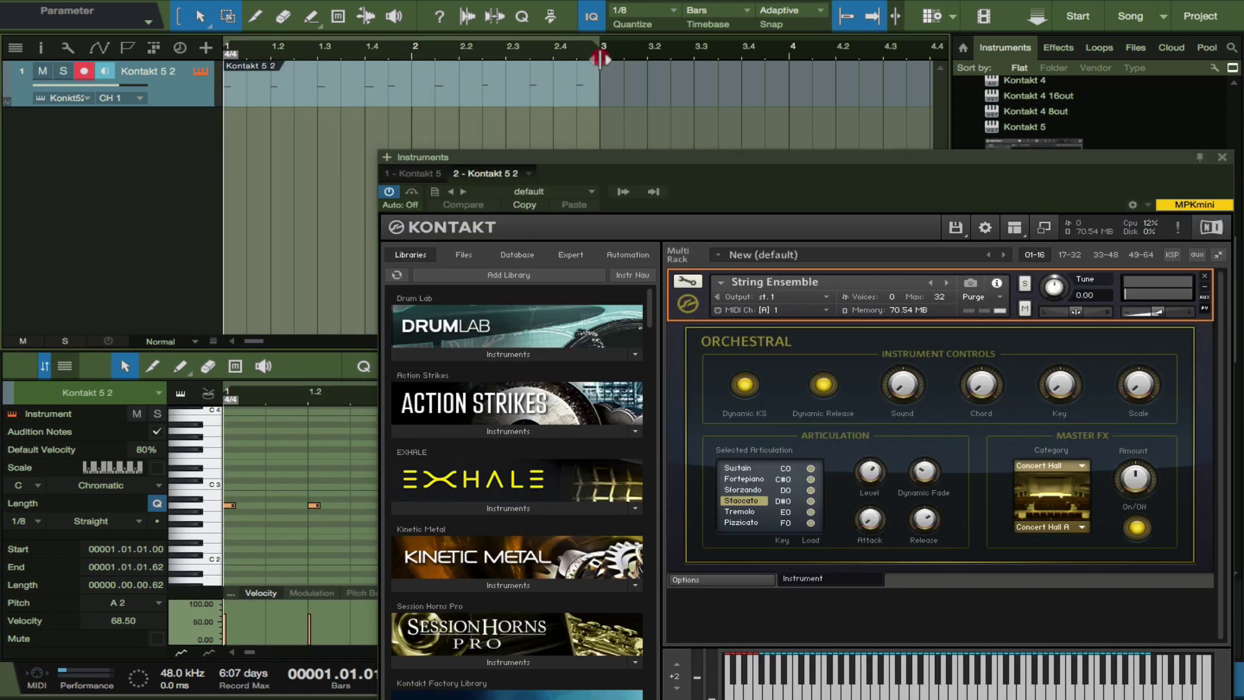
{"action": "key", "text": "p"}
{"action": "key", "text": "F11"}
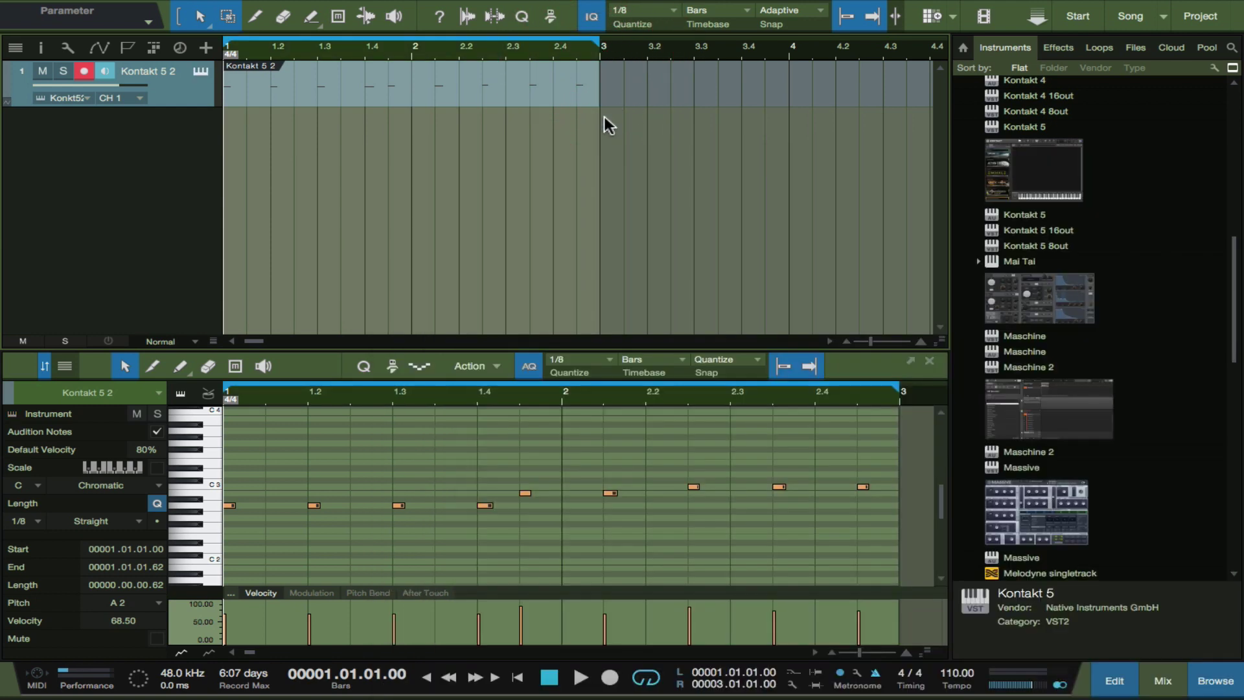
{"action": "left_click", "coordinate": [525, 494]}
{"action": "left_click_drag", "start_coordinate": [522, 622], "coordinate": [518, 626]}
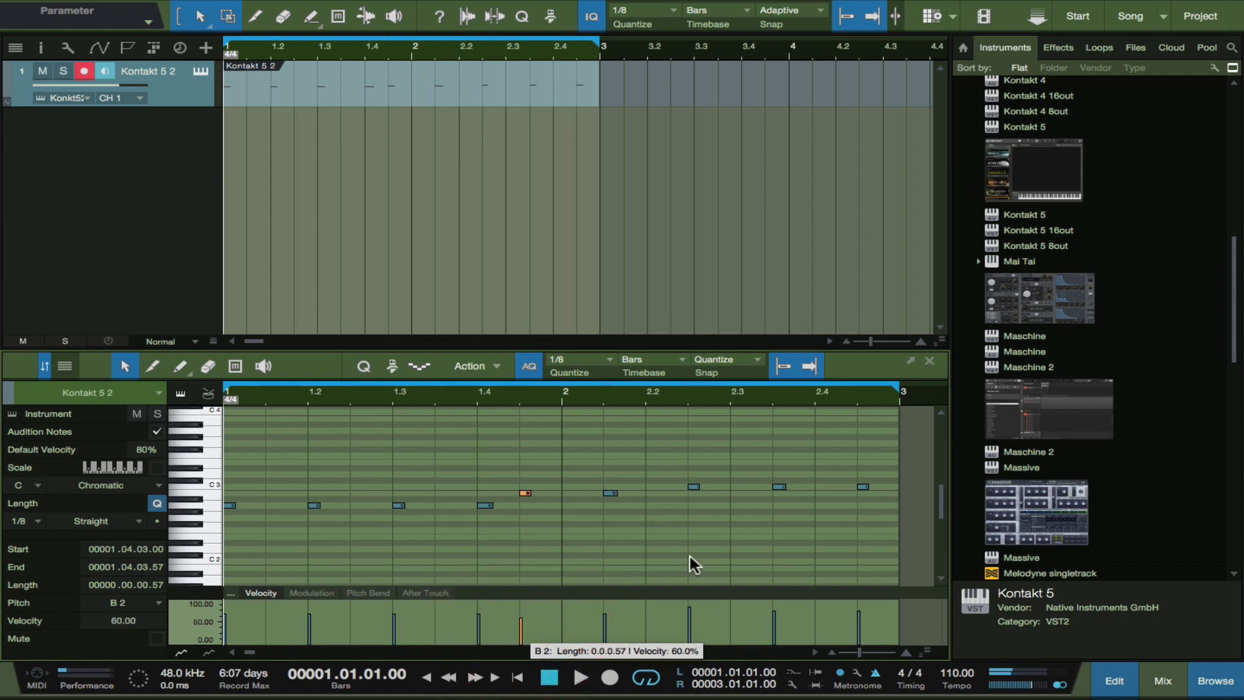
Step: Add the Kontakt 5 3 instrument track and record a two-bar part across bars 1–3
{"action": "double_click", "coordinate": [202, 146]}
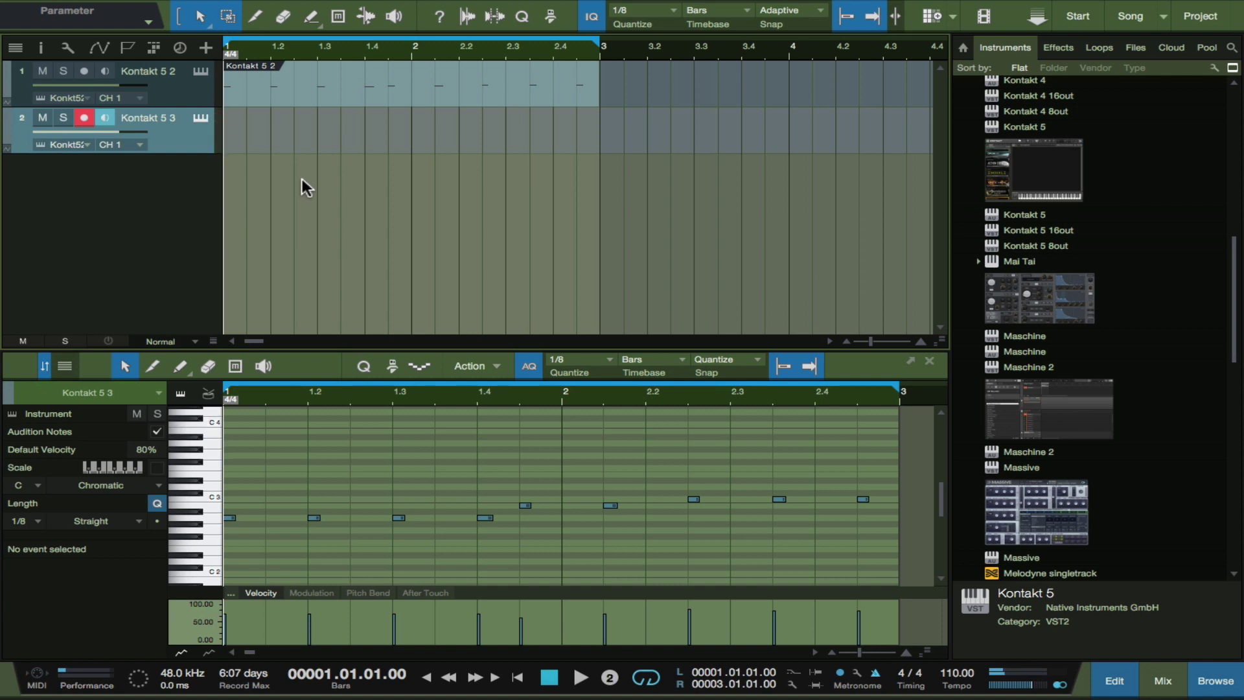
{"action": "key", "text": "KP_Multiply"}
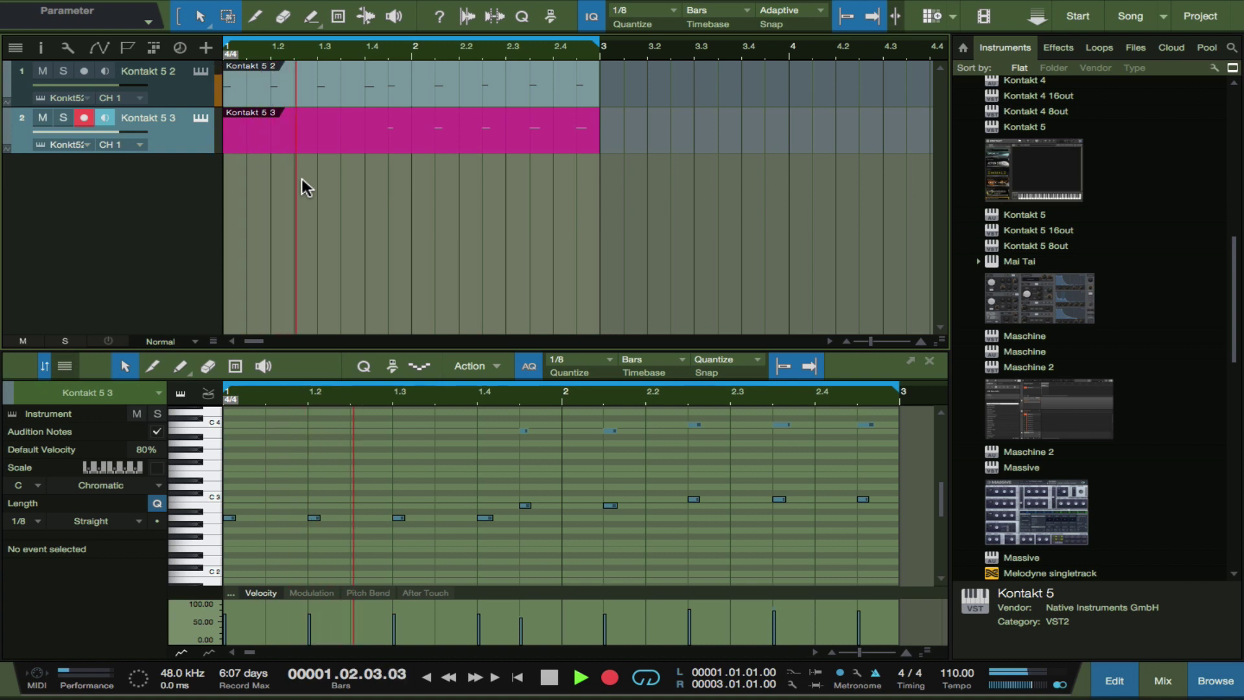
{"action": "key", "text": "KP_Multiply"}
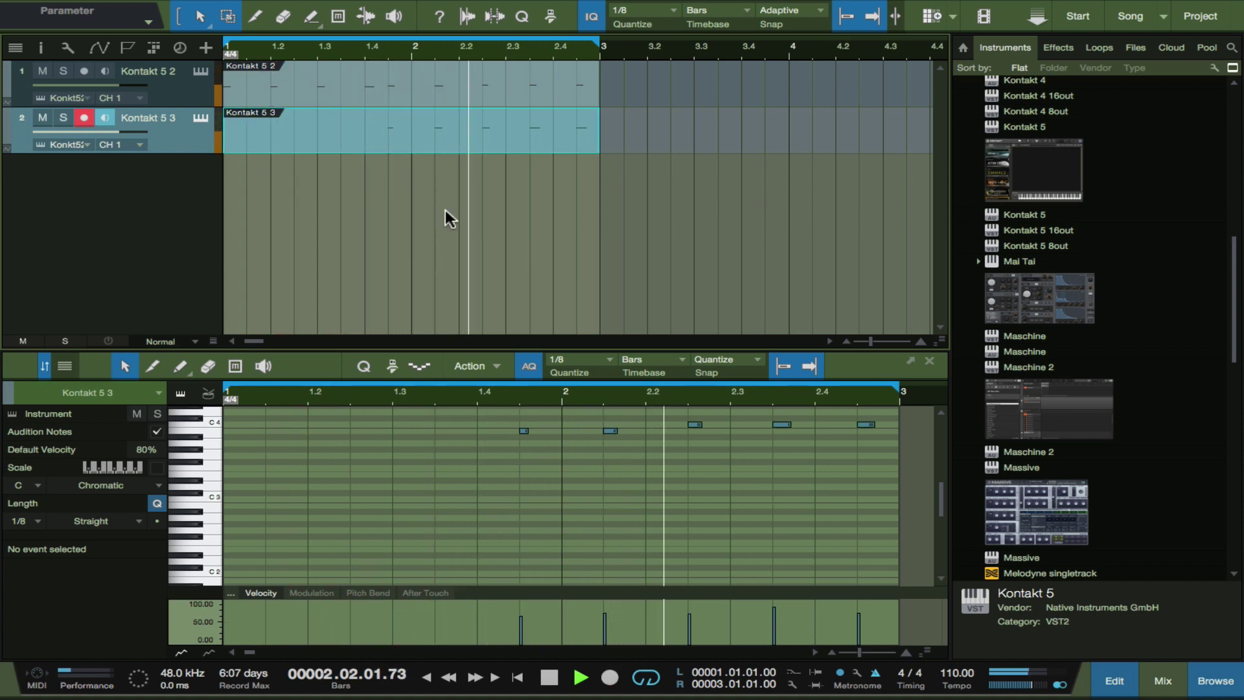
Step: Stop playback, show the String Ensemble Kontakt window, and switch between tracks Kontakt 5 2 and 5 3
{"action": "key", "text": "space"}
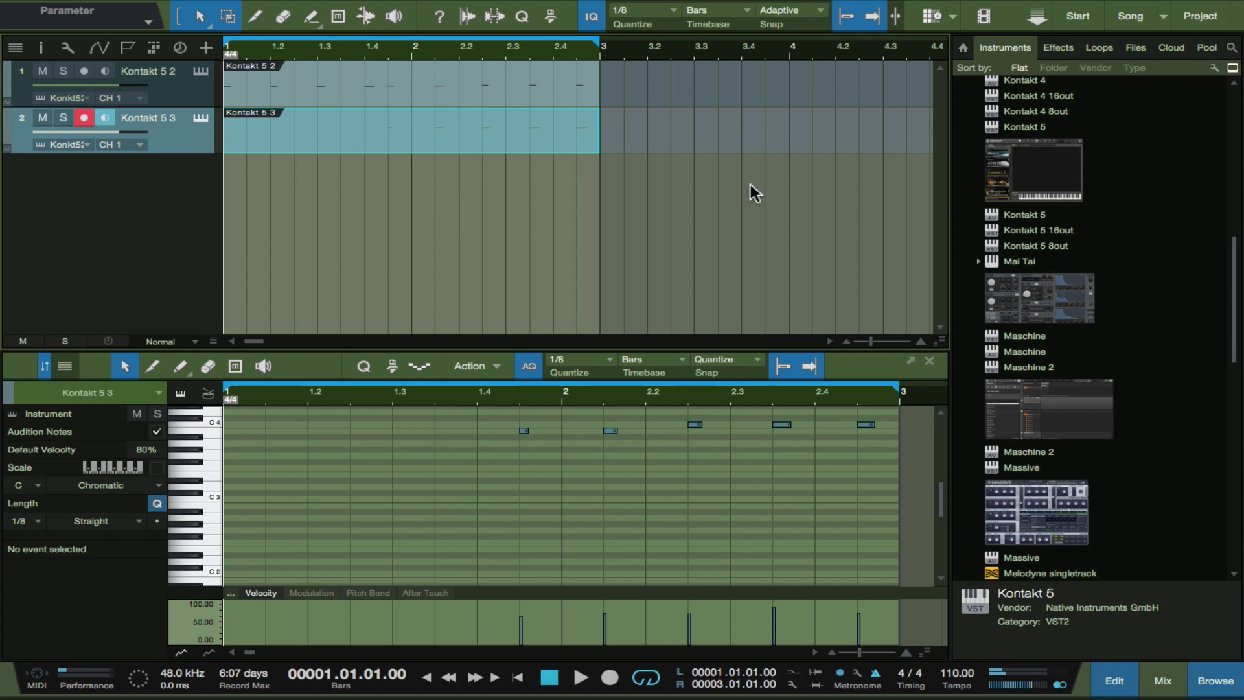
{"action": "key", "text": "F11"}
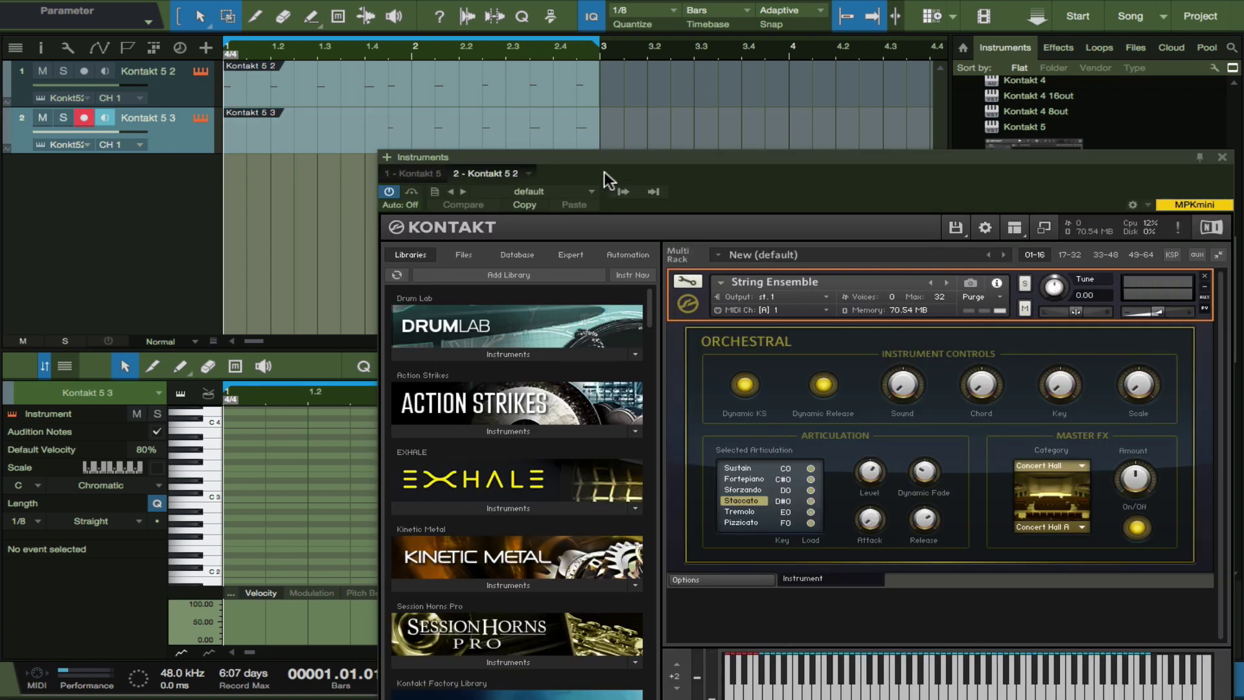
{"action": "left_click", "coordinate": [195, 92]}
{"action": "left_click", "coordinate": [197, 137]}
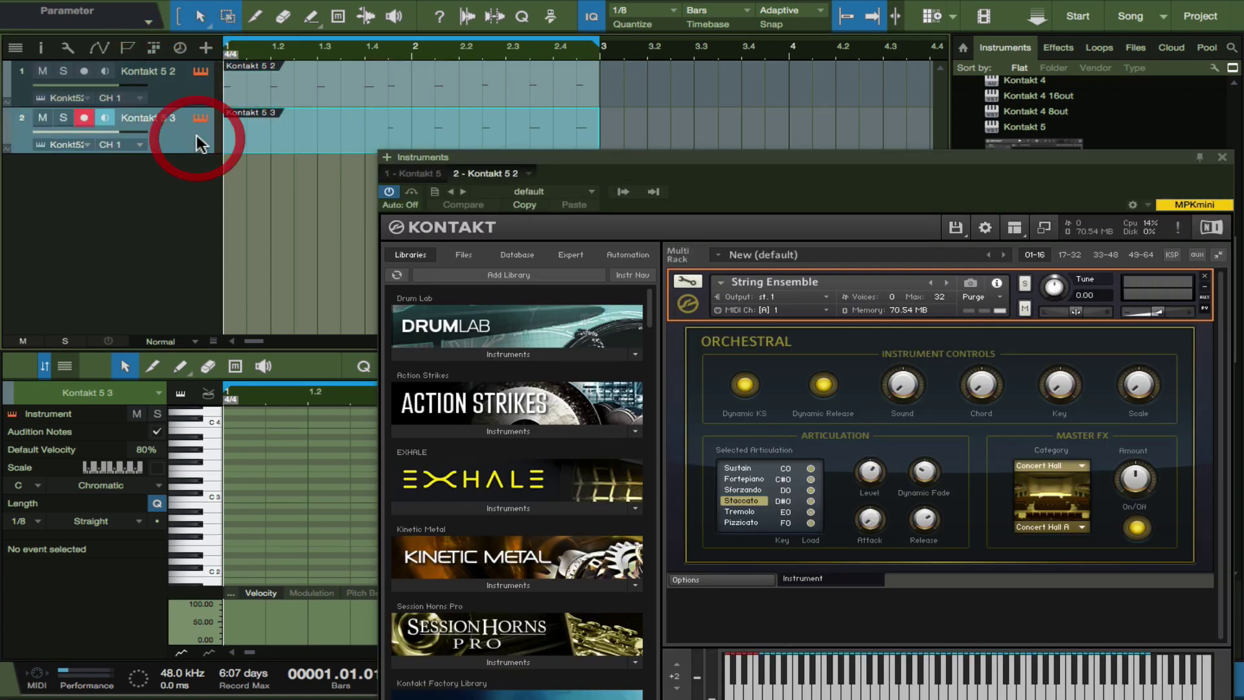
{"action": "left_click", "coordinate": [204, 136]}
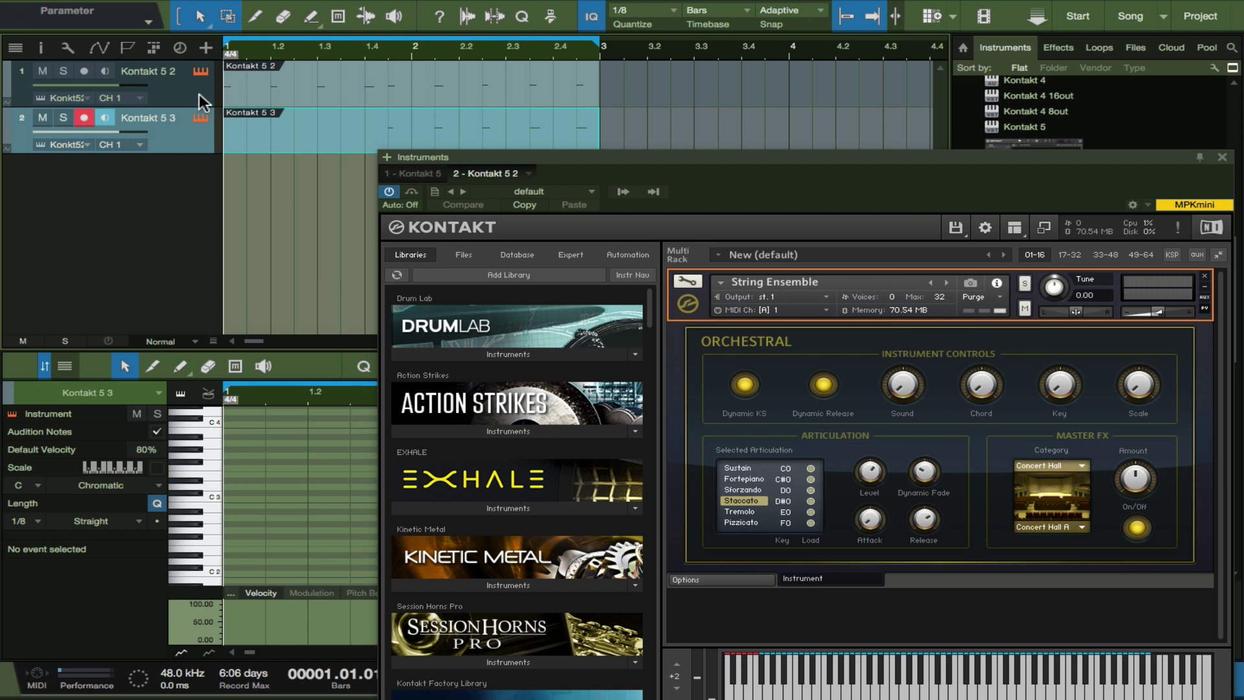
{"action": "left_click", "coordinate": [355, 91]}
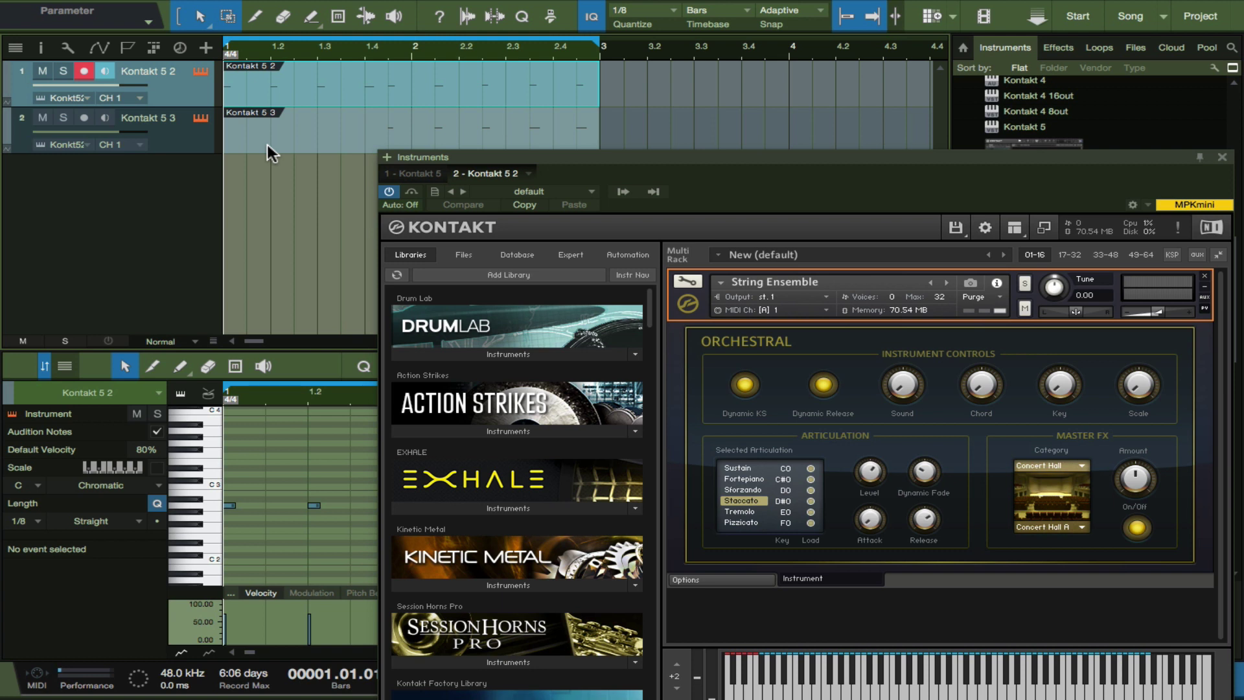
{"action": "left_click", "coordinate": [338, 142]}
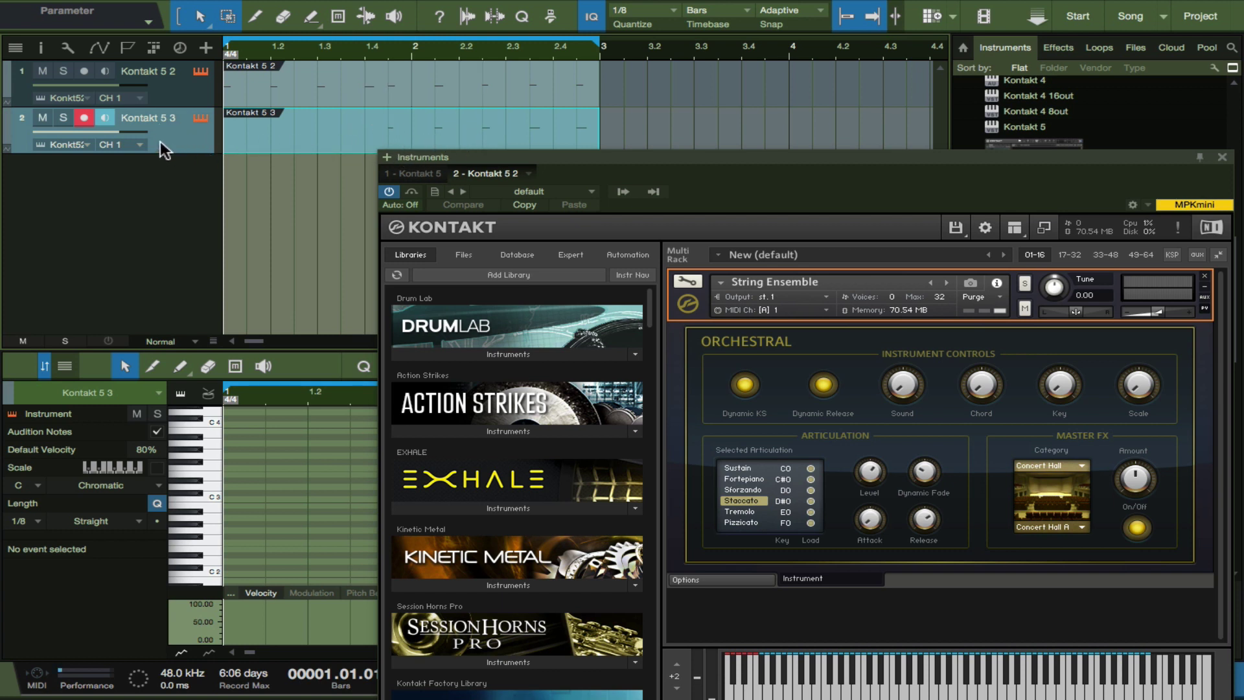
{"action": "left_click", "coordinate": [202, 82]}
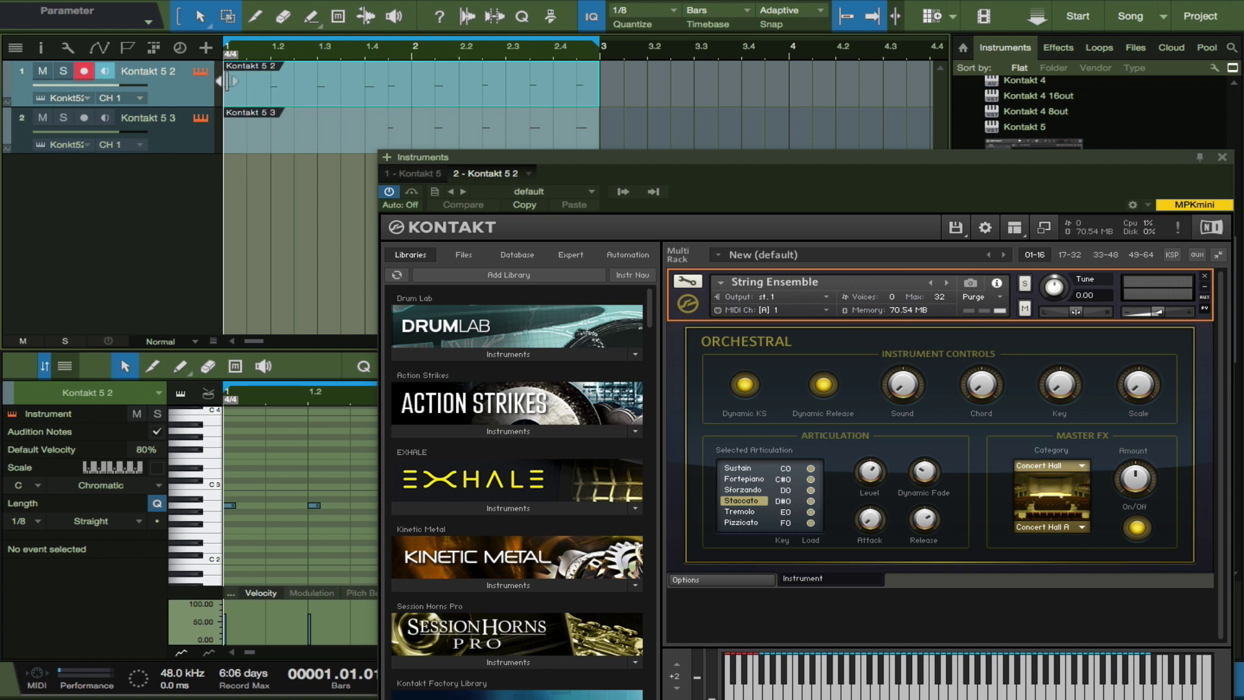
{"action": "left_click", "coordinate": [188, 139]}
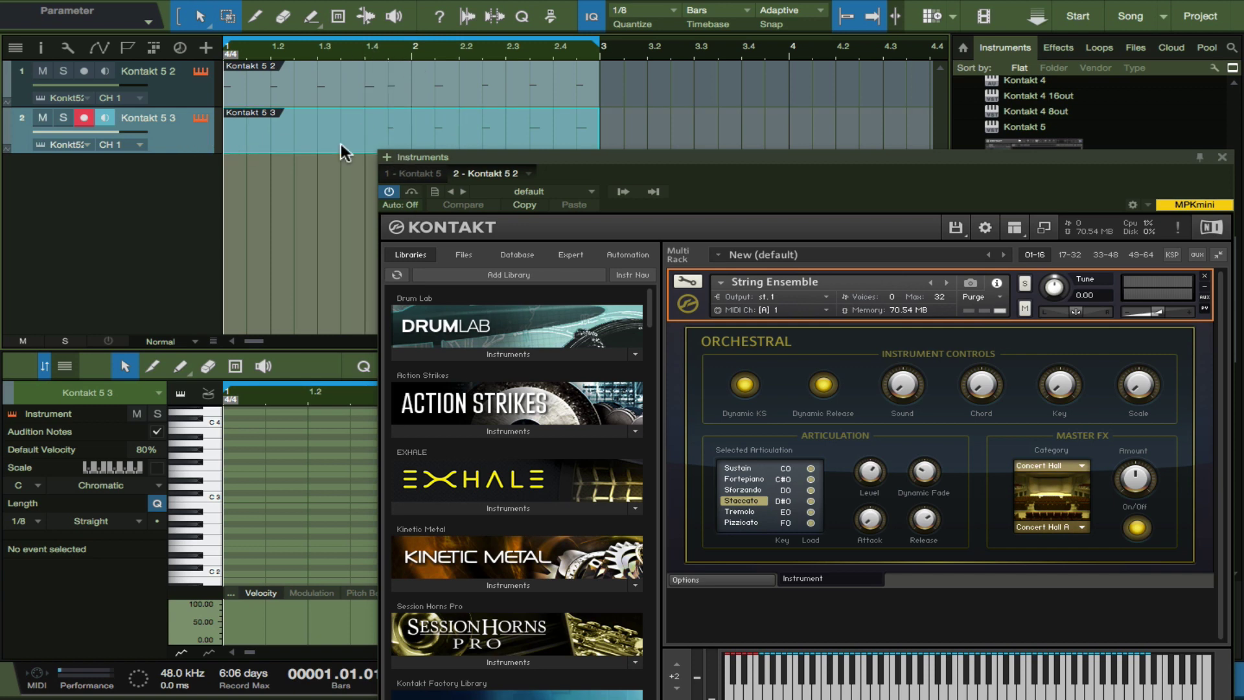
Step: Load a second String Ensemble.nki from the Factory Library into Kontakt's rack on MIDI channel 2
{"action": "left_click_drag", "start_coordinate": [775, 157], "coordinate": [777, 65]}
{"action": "key", "text": "space"}
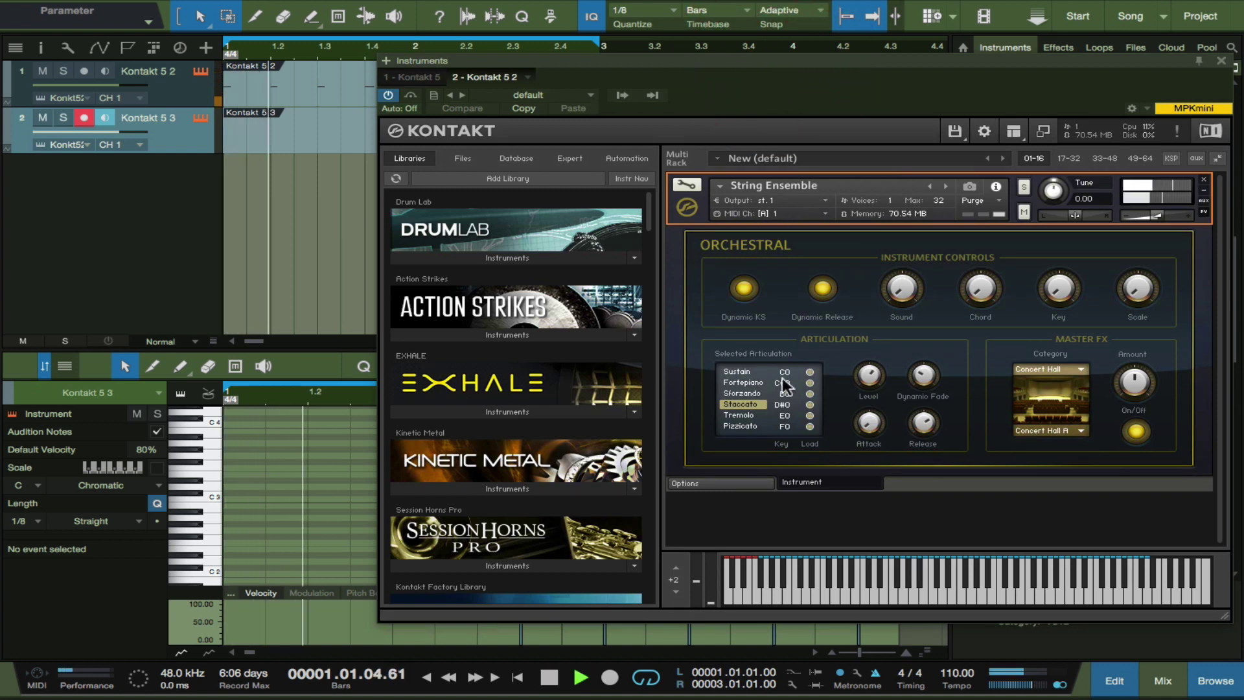
{"action": "key", "text": "space"}
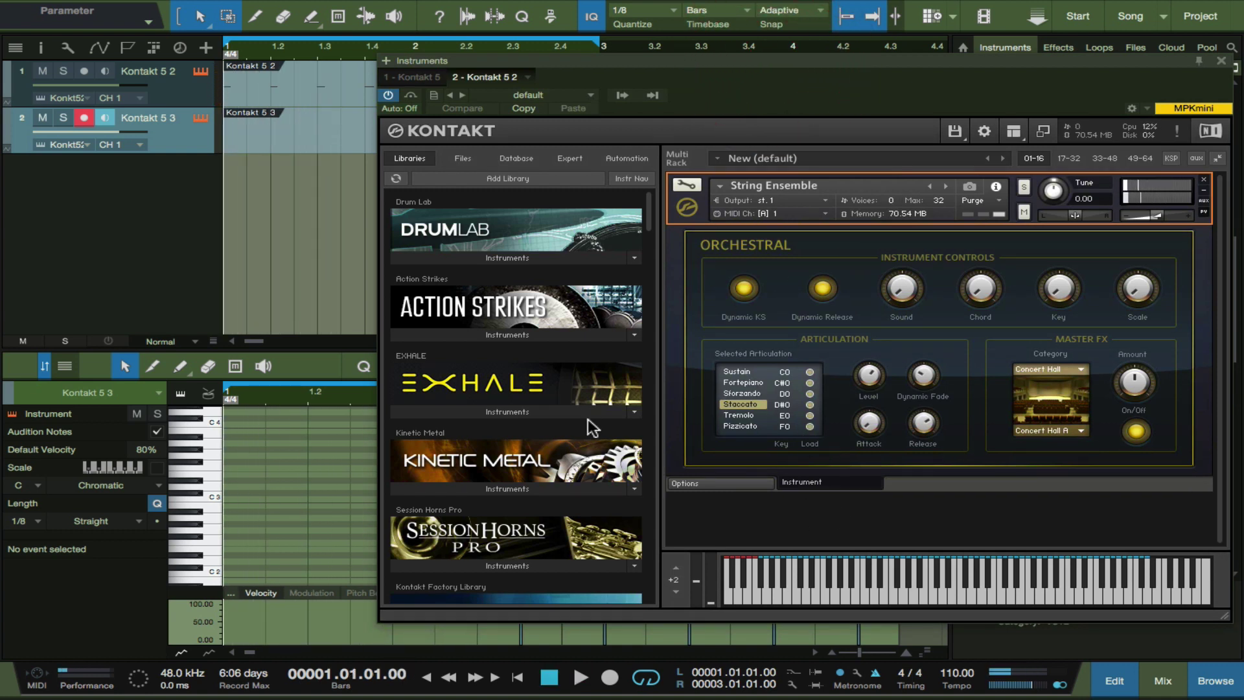
{"action": "scroll", "coordinate": [582, 414], "scroll_direction": "down", "scroll_amount": 2}
{"action": "scroll", "coordinate": [582, 414], "scroll_direction": "down", "scroll_amount": 5}
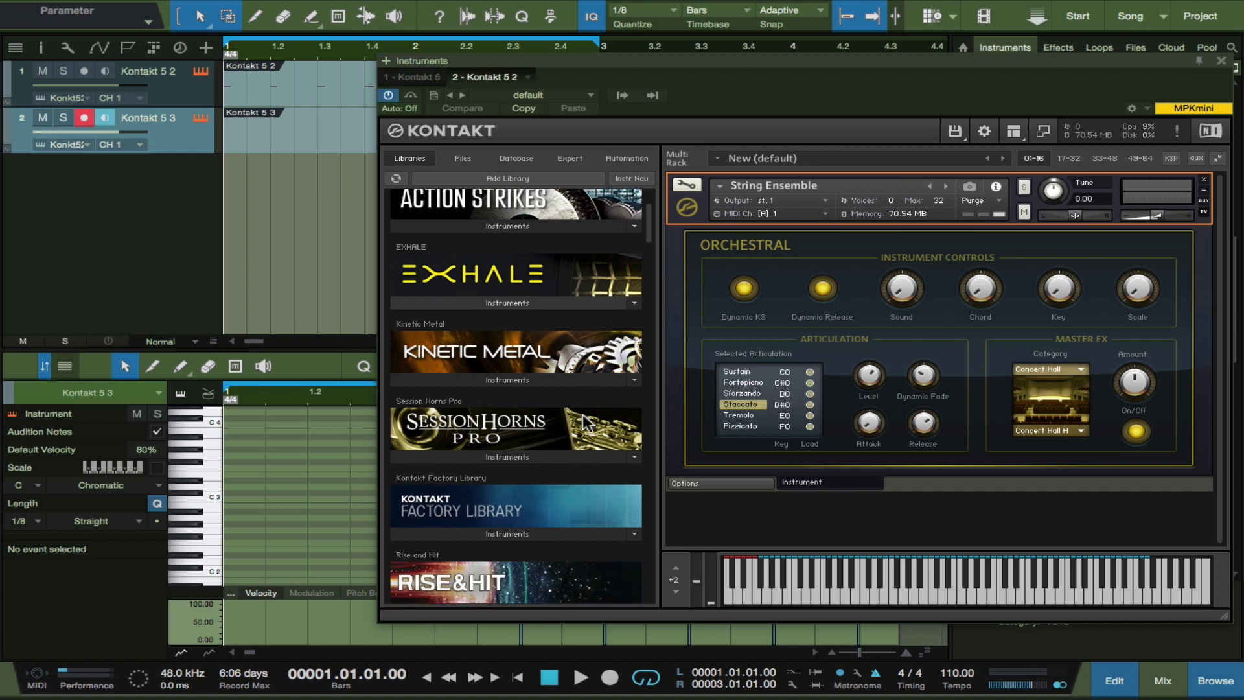
{"action": "left_click", "coordinate": [564, 531]}
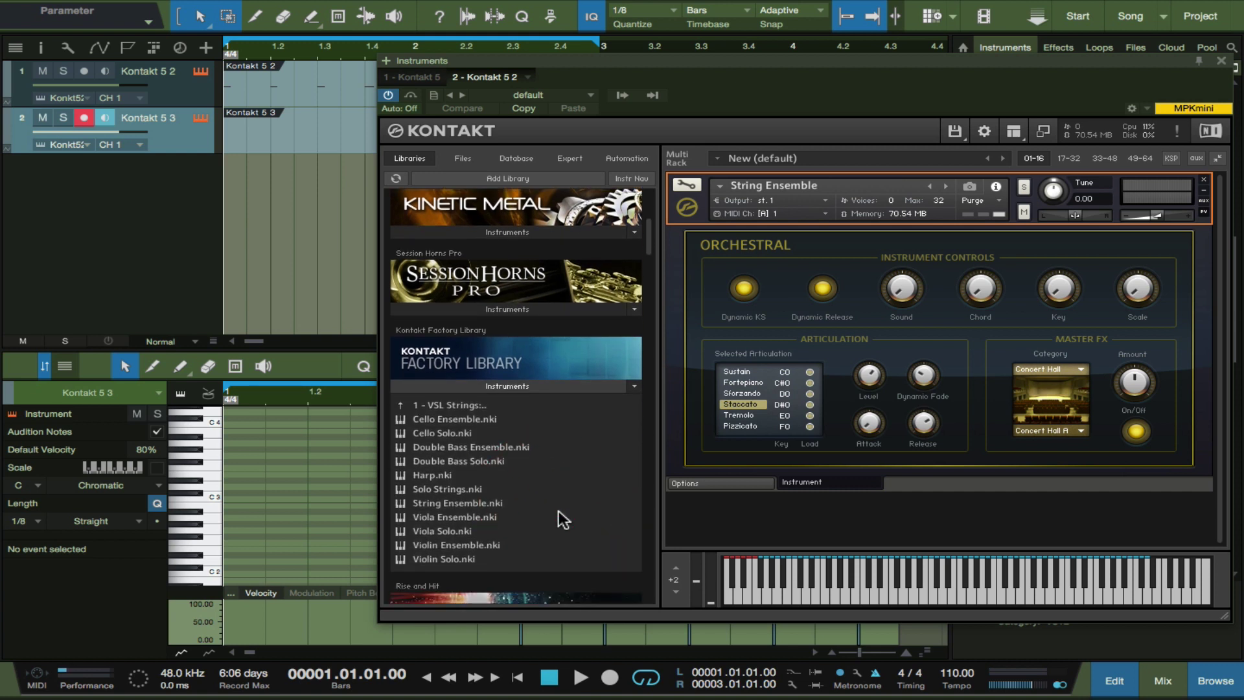
{"action": "left_click", "coordinate": [478, 503]}
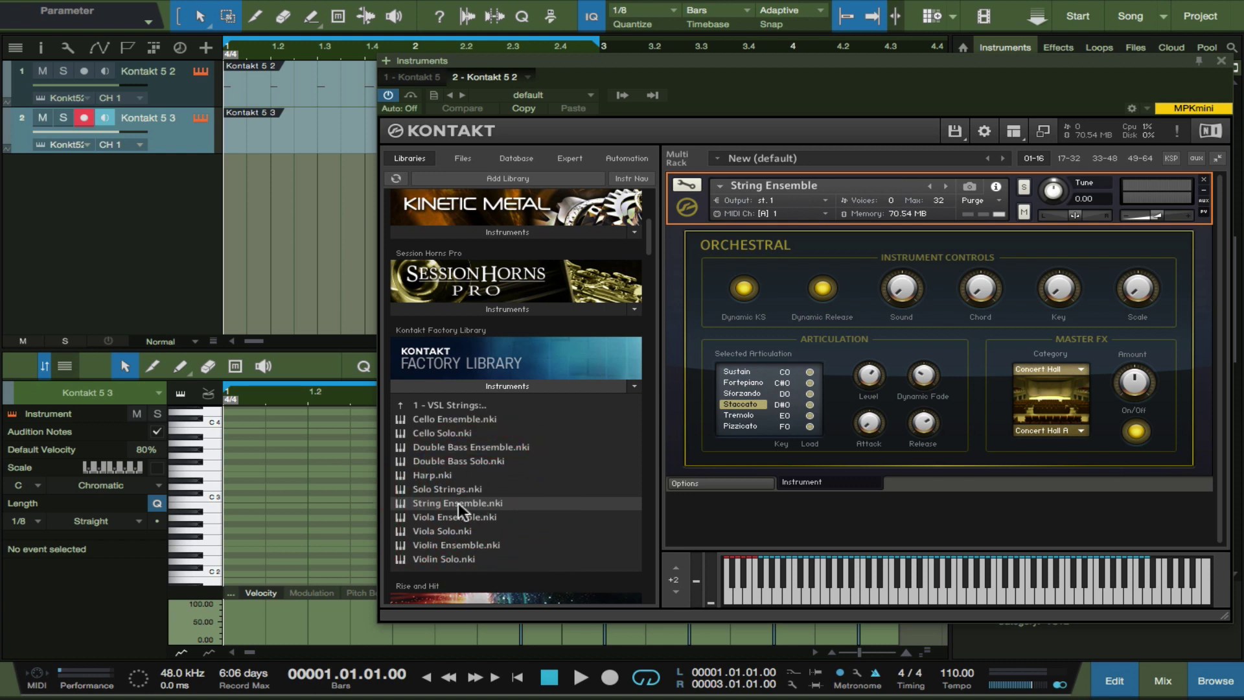
{"action": "double_click", "coordinate": [457, 503]}
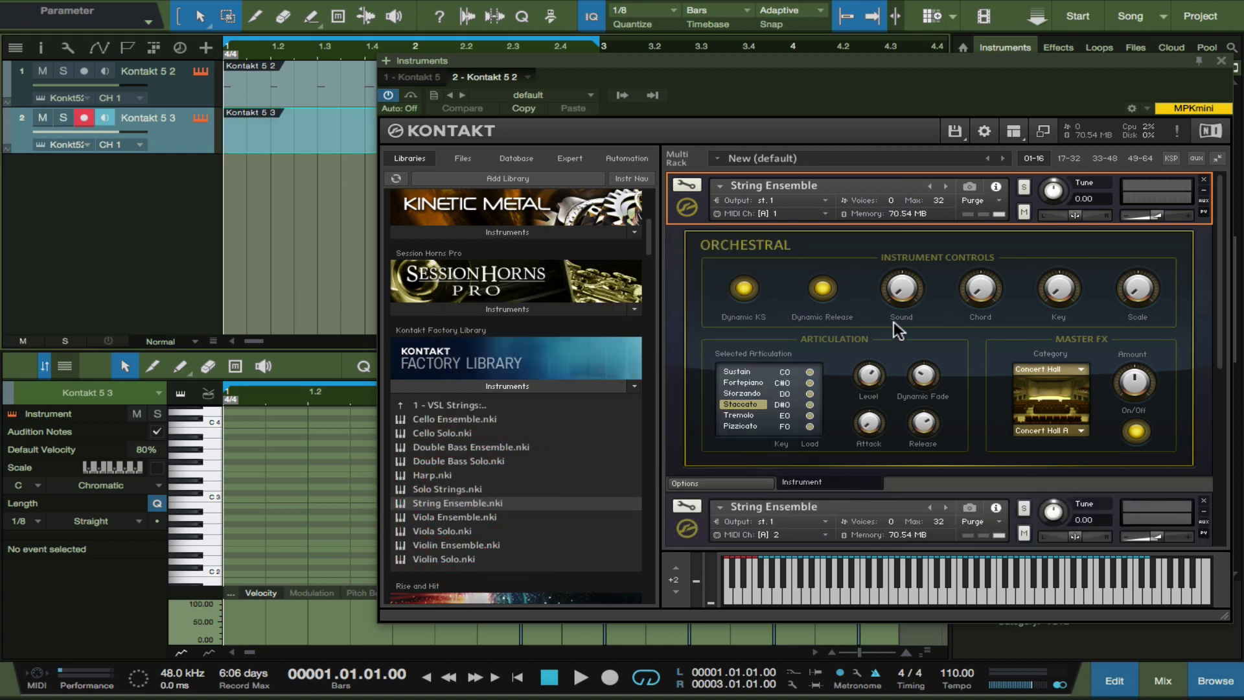
{"action": "scroll", "coordinate": [1031, 301], "scroll_direction": "down", "scroll_amount": 5}
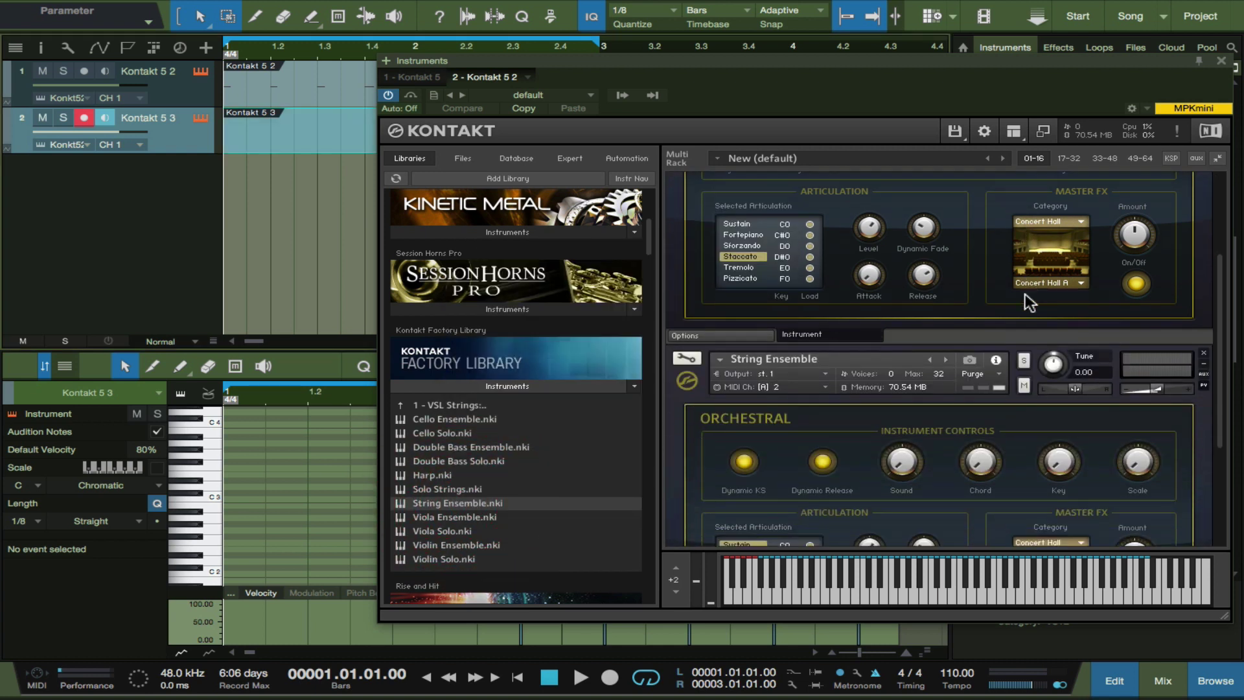
{"action": "scroll", "coordinate": [1025, 293], "scroll_direction": "down", "scroll_amount": 3}
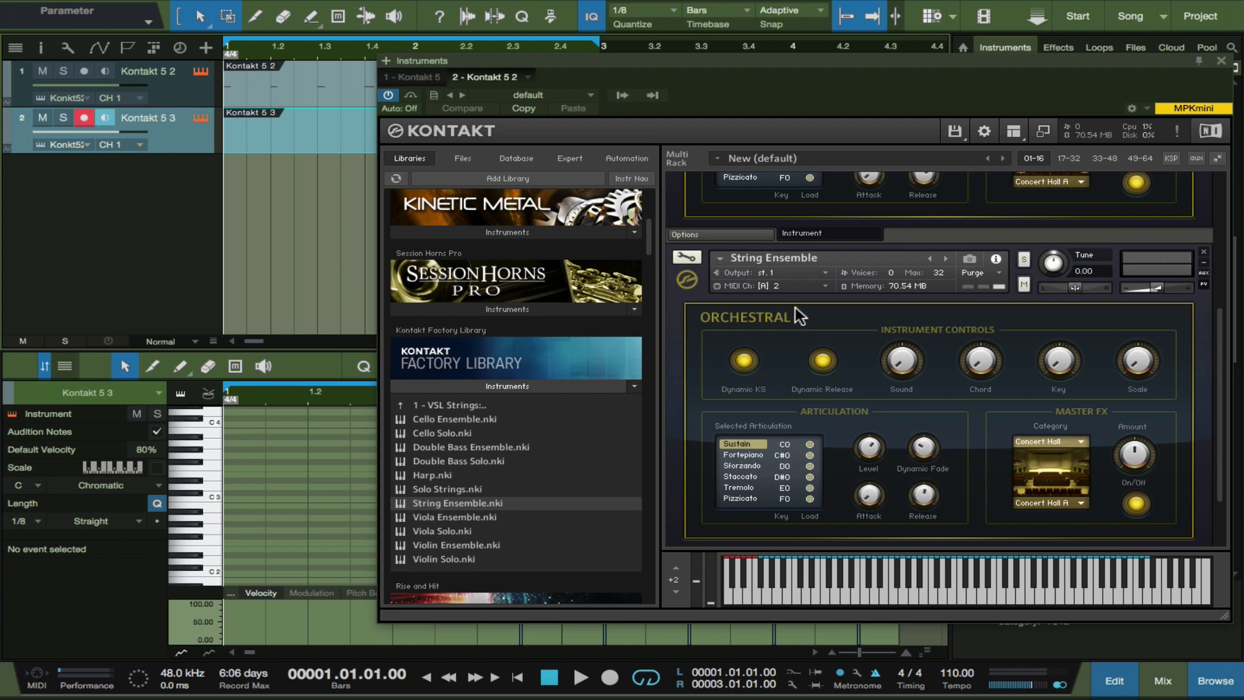
Step: Add the Kontakt 5 4 track on MIDI channel CH 2 and record a cello part on it
{"action": "left_click", "coordinate": [191, 139]}
{"action": "key", "text": "shift+d"}
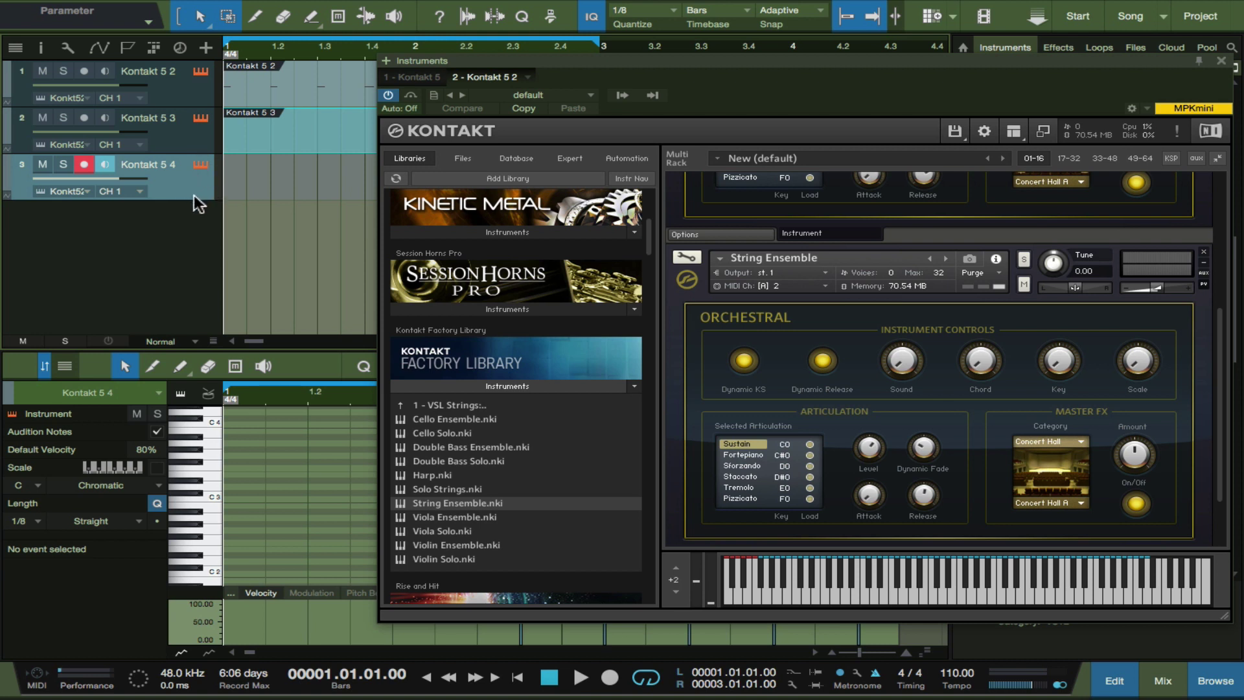
{"action": "left_click", "coordinate": [132, 191]}
{"action": "left_click", "coordinate": [141, 222]}
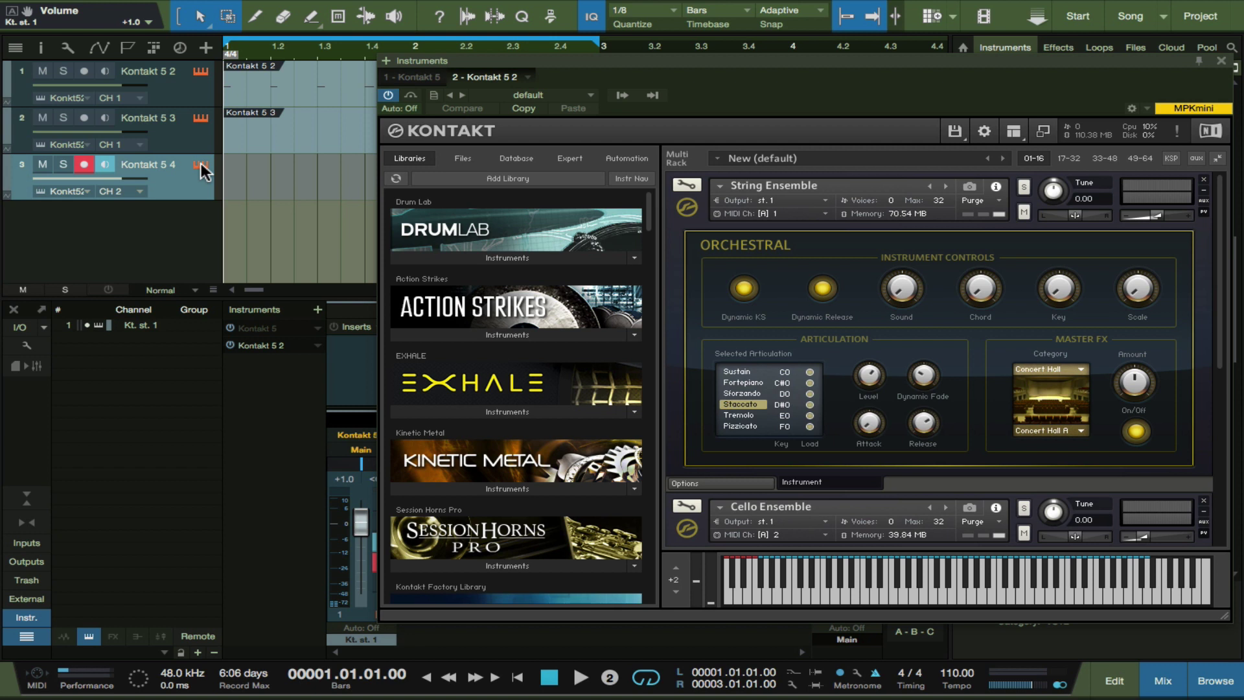
{"action": "key", "text": "KP_Multiply"}
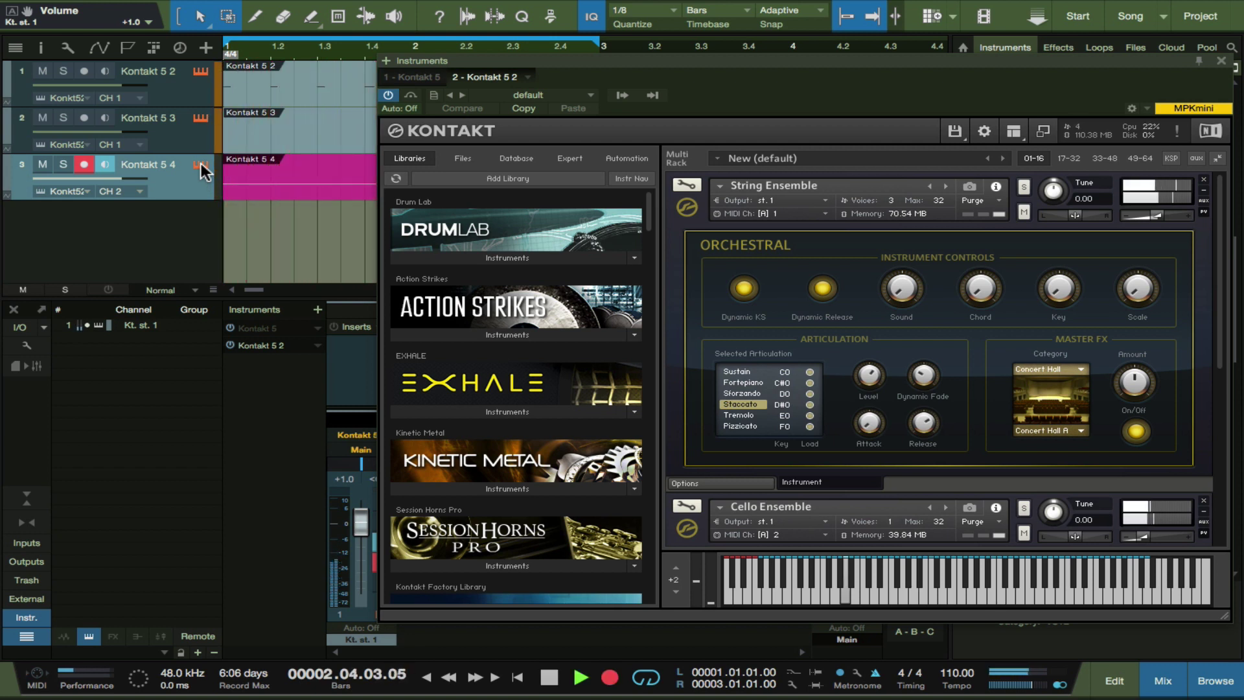
{"action": "key", "text": "space"}
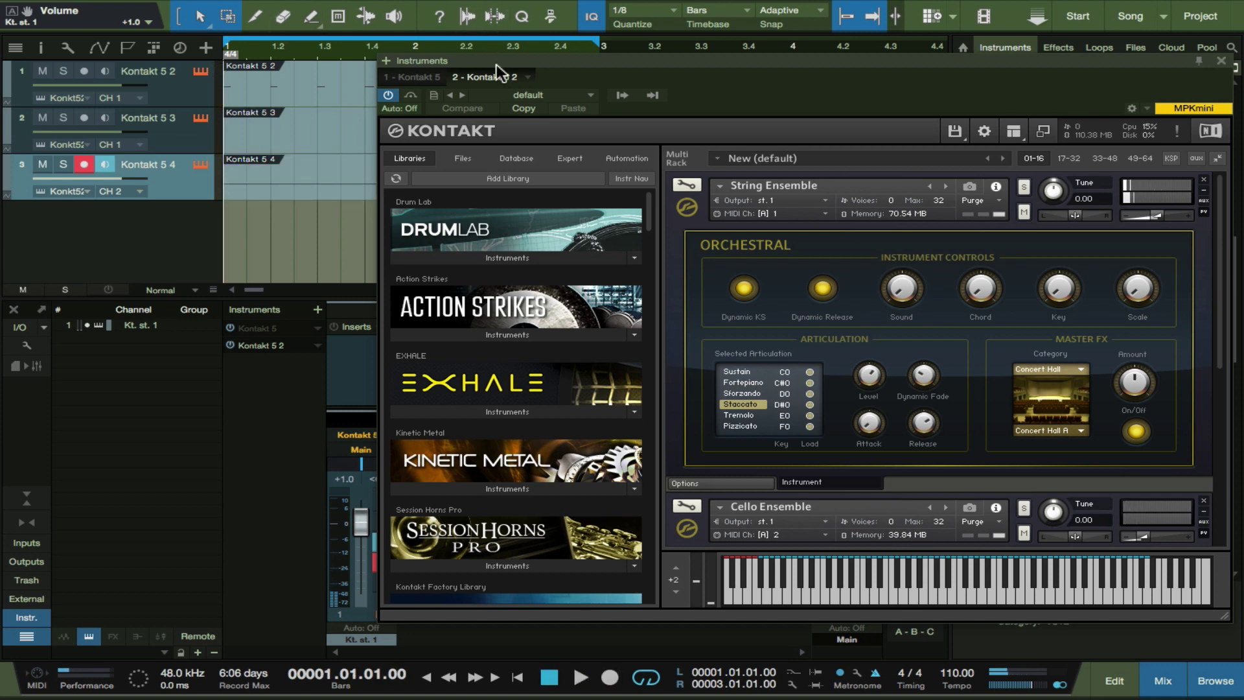
Step: Duplicate the parts to bar 3 and lower the copied cello note from A1 to F1
{"action": "left_click_drag", "start_coordinate": [496, 64], "coordinate": [484, 87]}
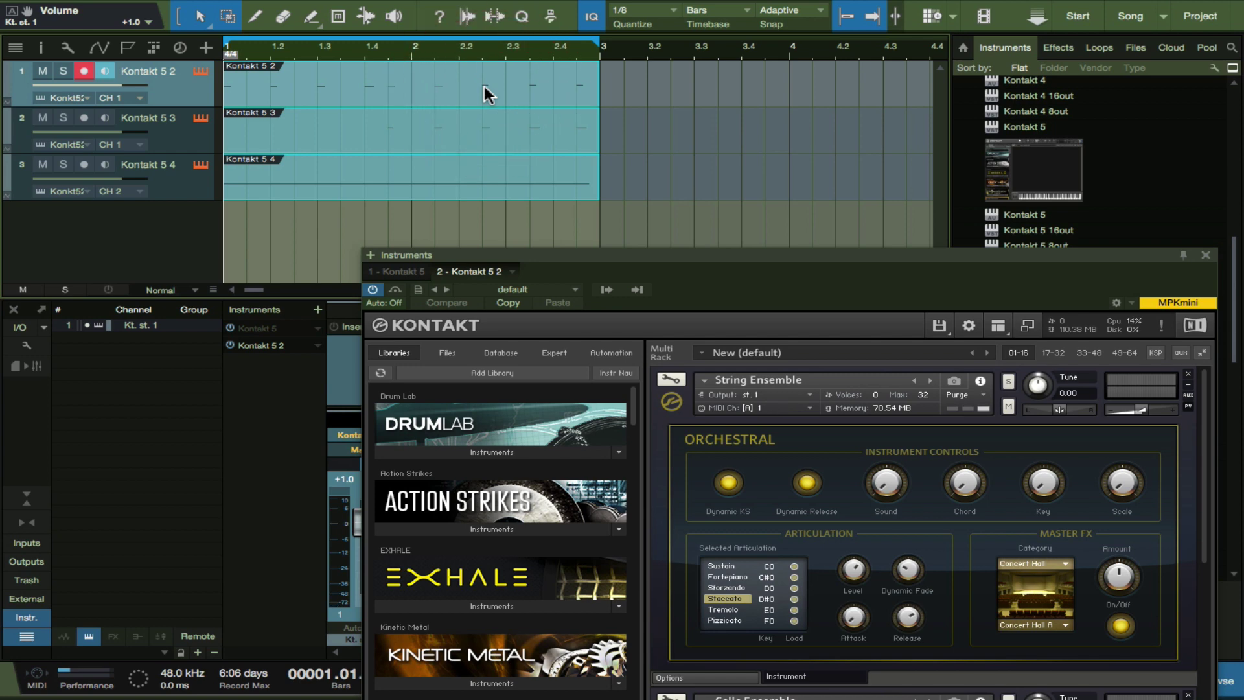
{"action": "key", "text": "d"}
{"action": "left_click", "coordinate": [758, 212]}
{"action": "double_click", "coordinate": [753, 188]}
{"action": "key", "text": "F11"}
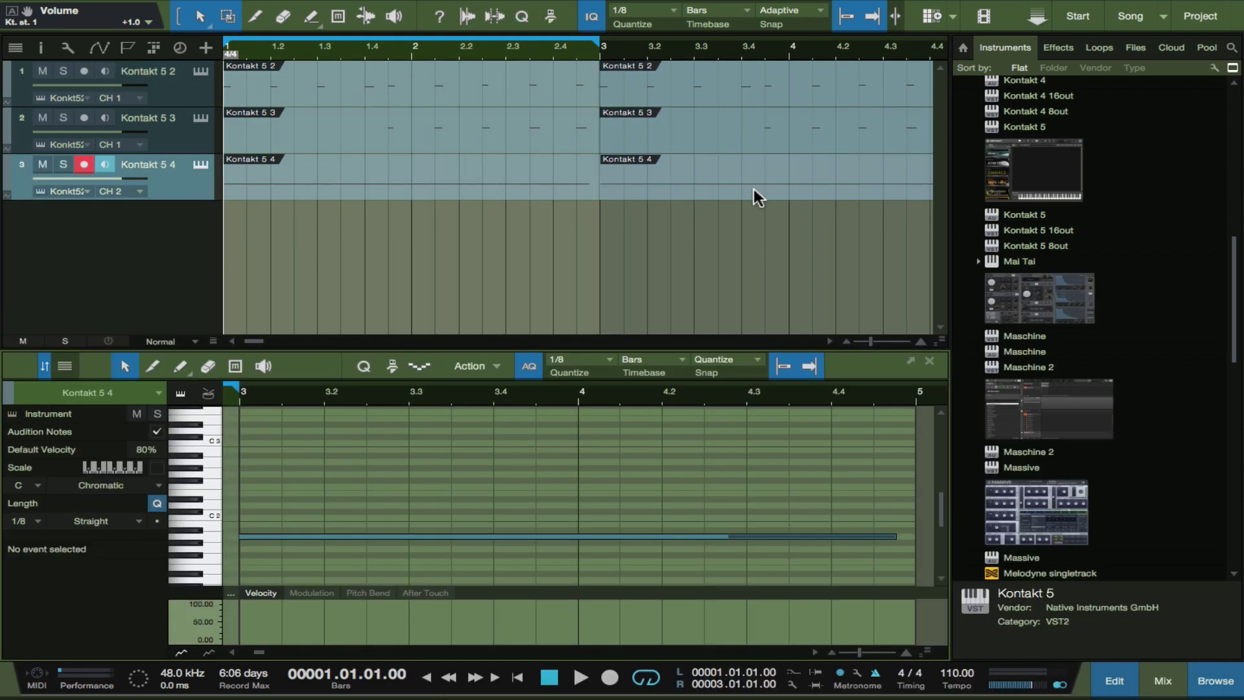
{"action": "left_click", "coordinate": [417, 535]}
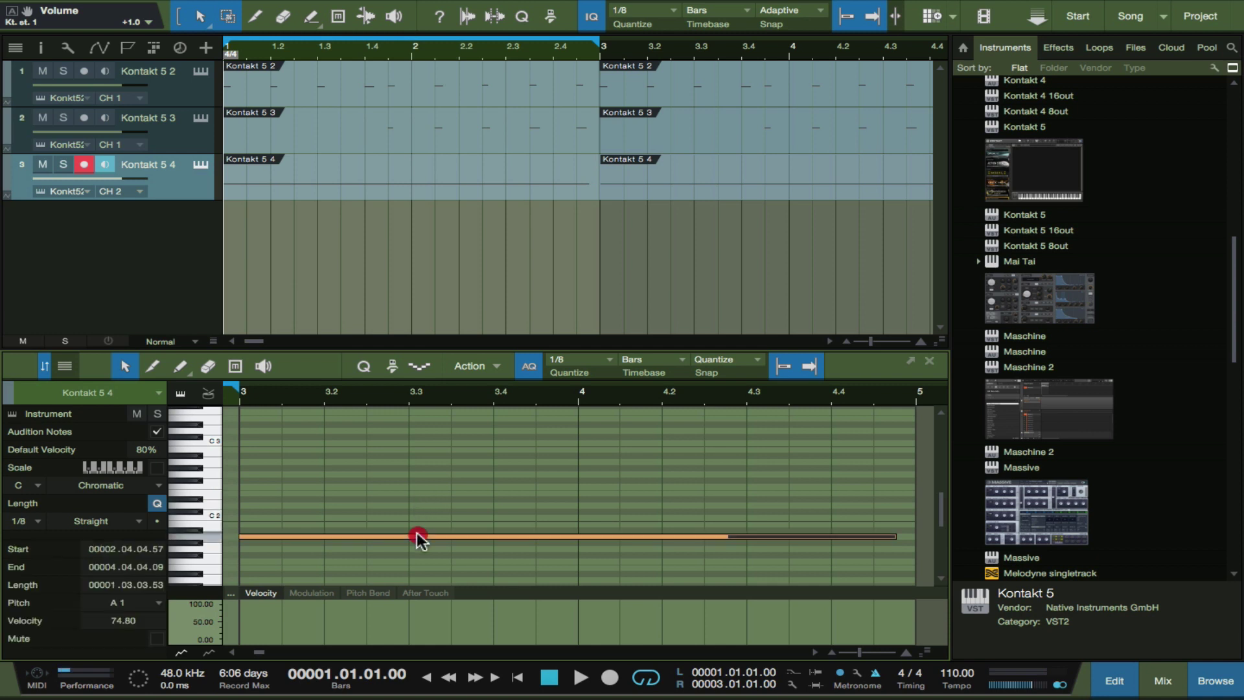
{"action": "key", "text": "Down"}
{"action": "key", "text": "Down"}
{"action": "key", "text": "Down"}
{"action": "key", "text": "Down"}
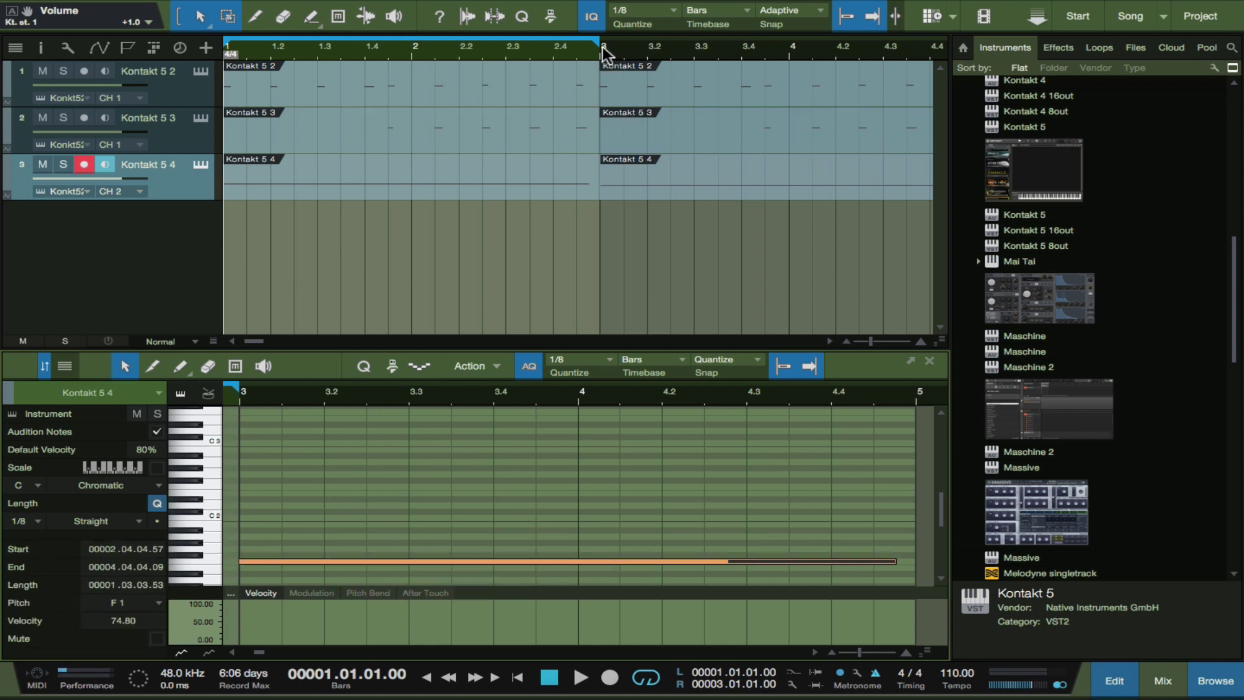
Step: Loop bars 1–5, play the loop back, and reopen the Kontakt window
{"action": "mouse_move", "coordinate": [603, 44]}
{"action": "left_mouse_down"}
{"action": "mouse_move", "coordinate": [933, 72]}
{"action": "mouse_move", "coordinate": [861, 77]}
{"action": "left_mouse_up"}
{"action": "key", "text": "space"}
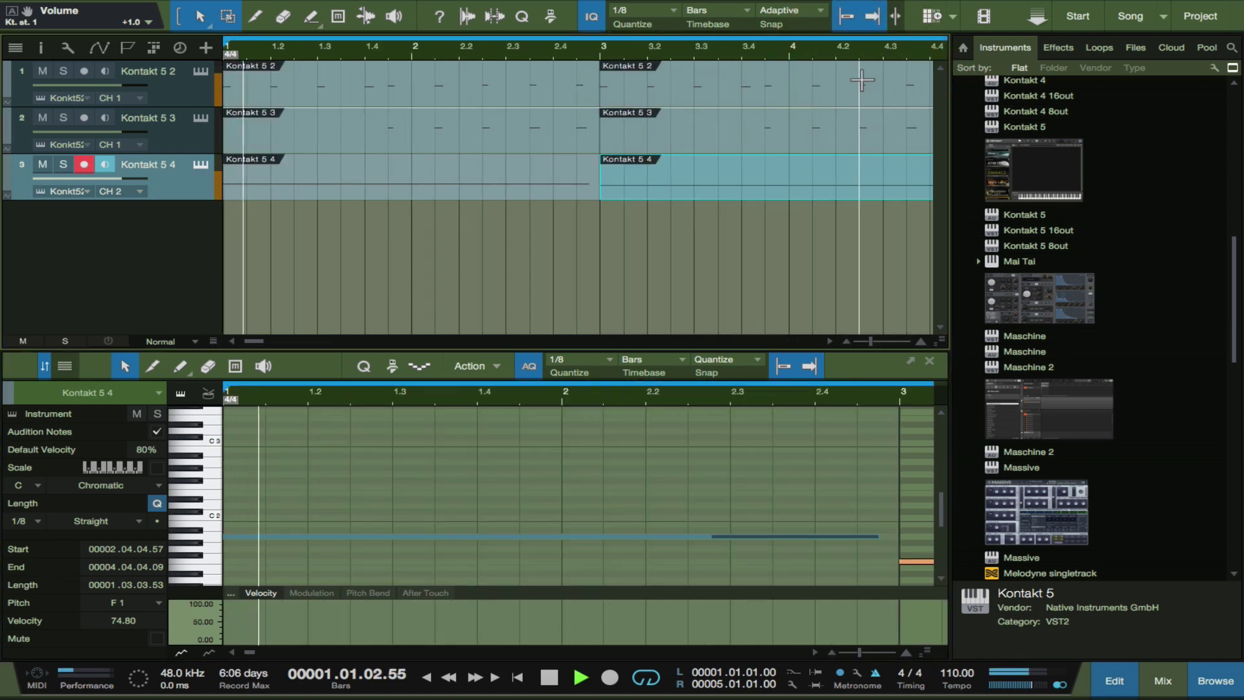
{"action": "left_click", "coordinate": [645, 217]}
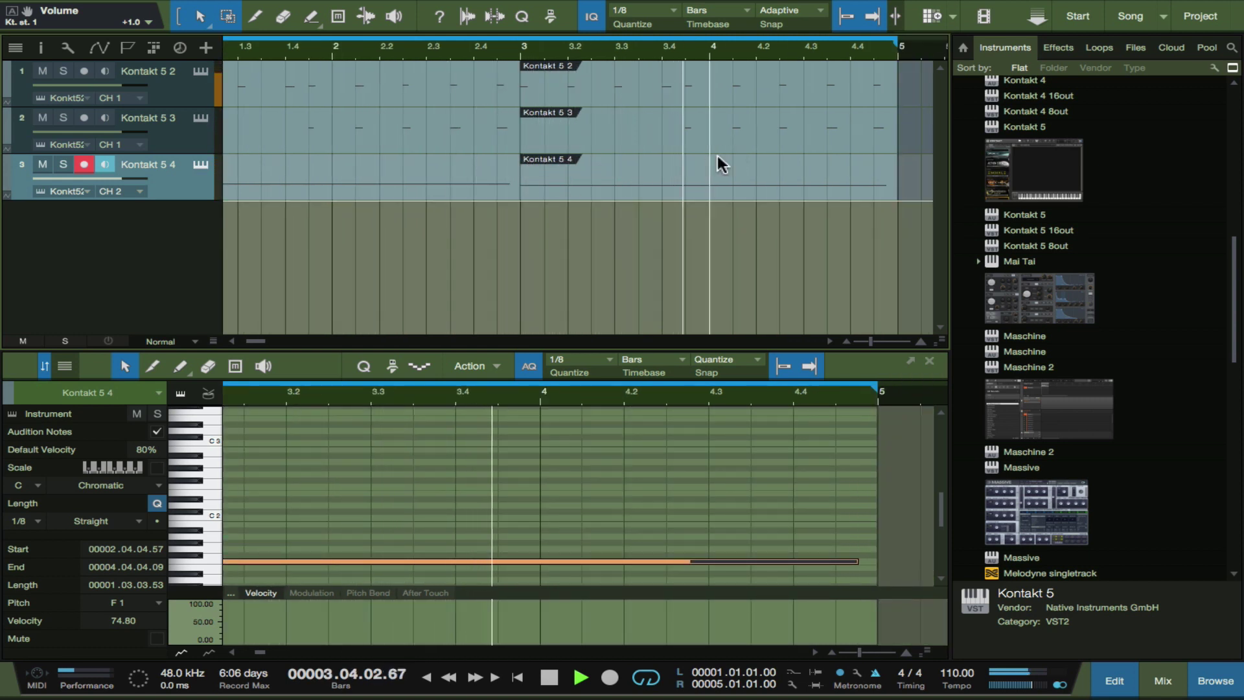
{"action": "key", "text": "w"}
{"action": "key", "text": "w"}
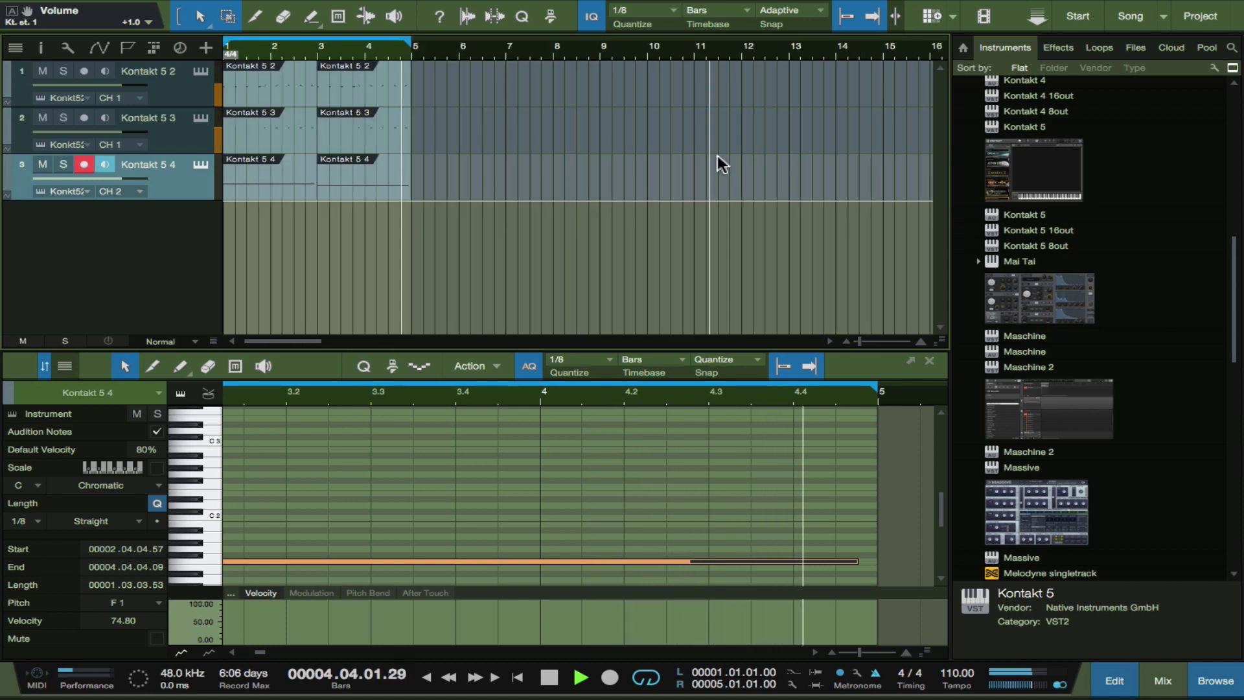
{"action": "key", "text": "space"}
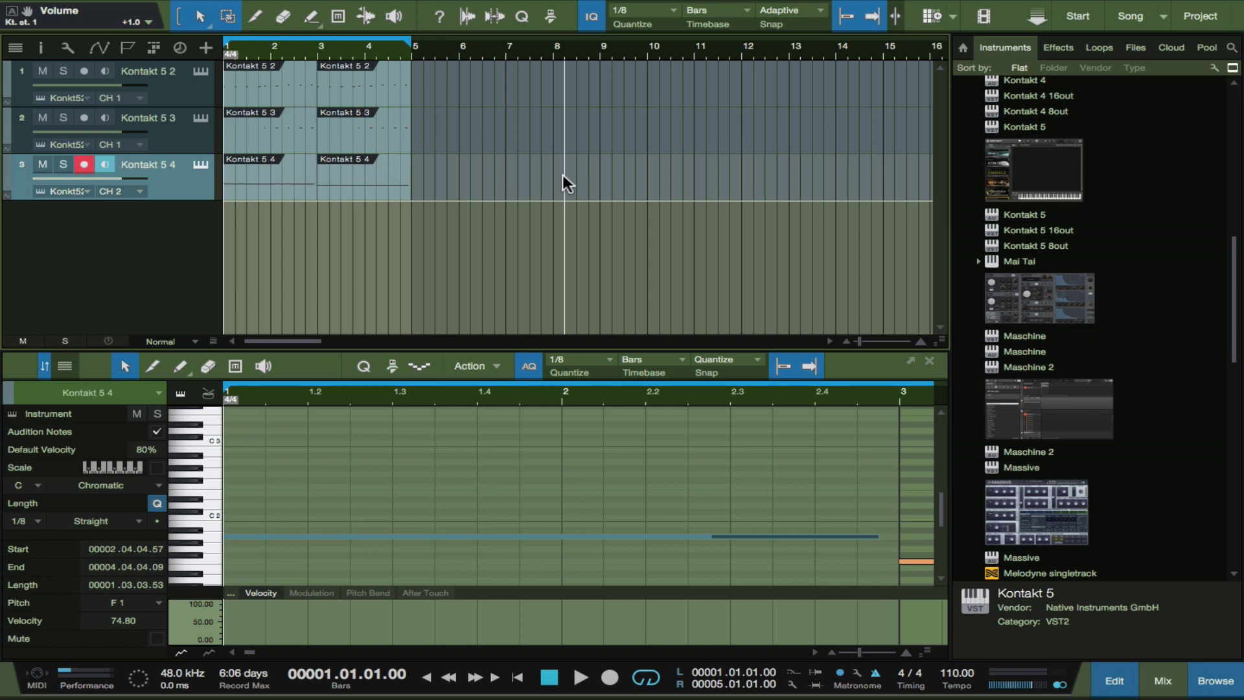
{"action": "left_click", "coordinate": [201, 71]}
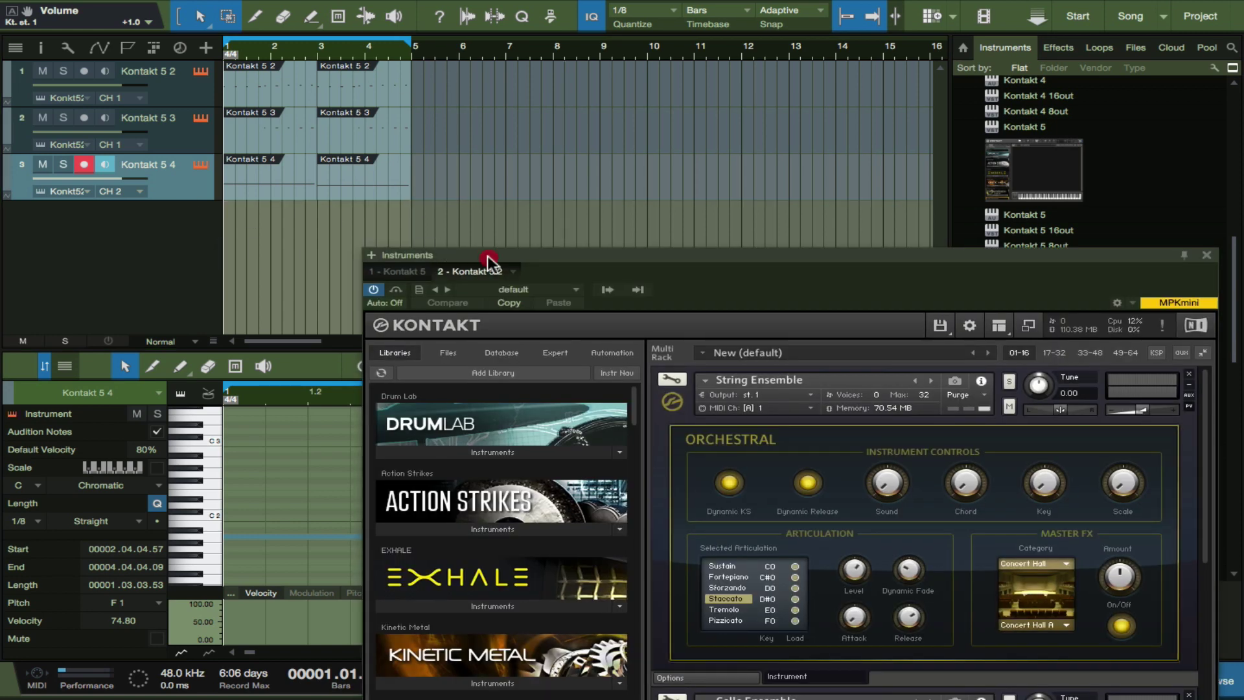
Step: Scroll the Kontakt rack down to the Cello Ensemble instance, then close the plug-in window
{"action": "left_click_drag", "start_coordinate": [487, 256], "coordinate": [487, 37]}
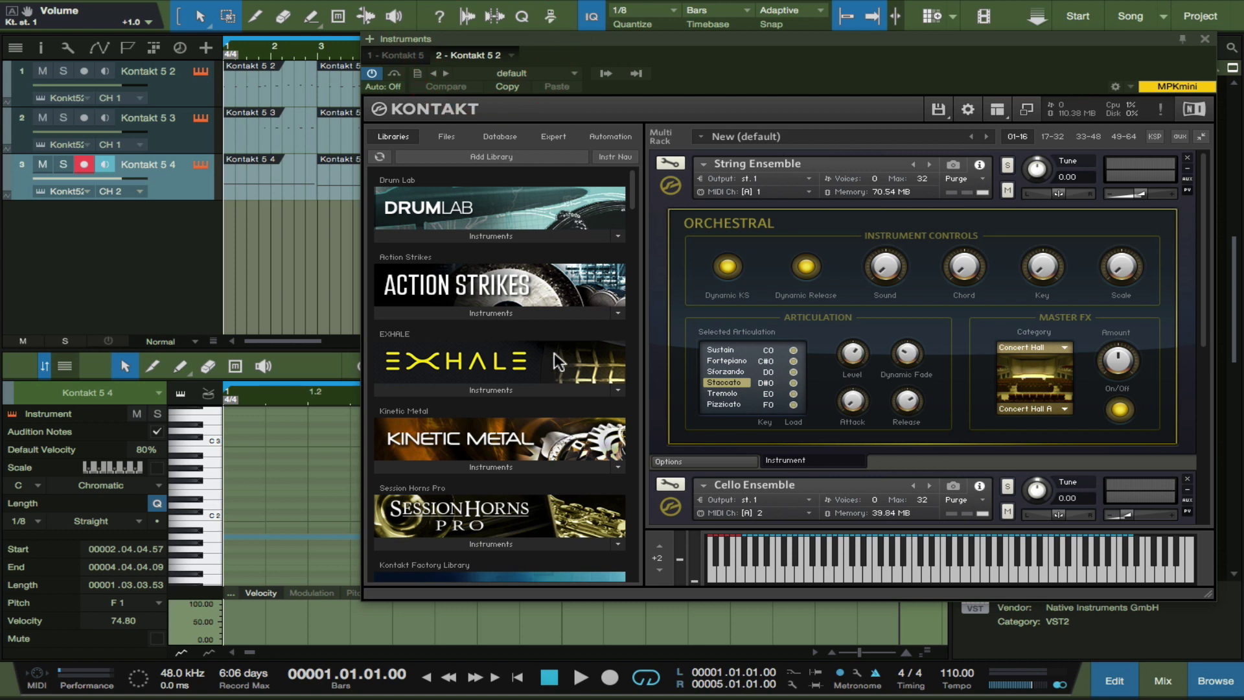
{"action": "scroll", "coordinate": [683, 329], "scroll_direction": "down", "scroll_amount": 3}
{"action": "scroll", "coordinate": [683, 329], "scroll_direction": "down", "scroll_amount": 4}
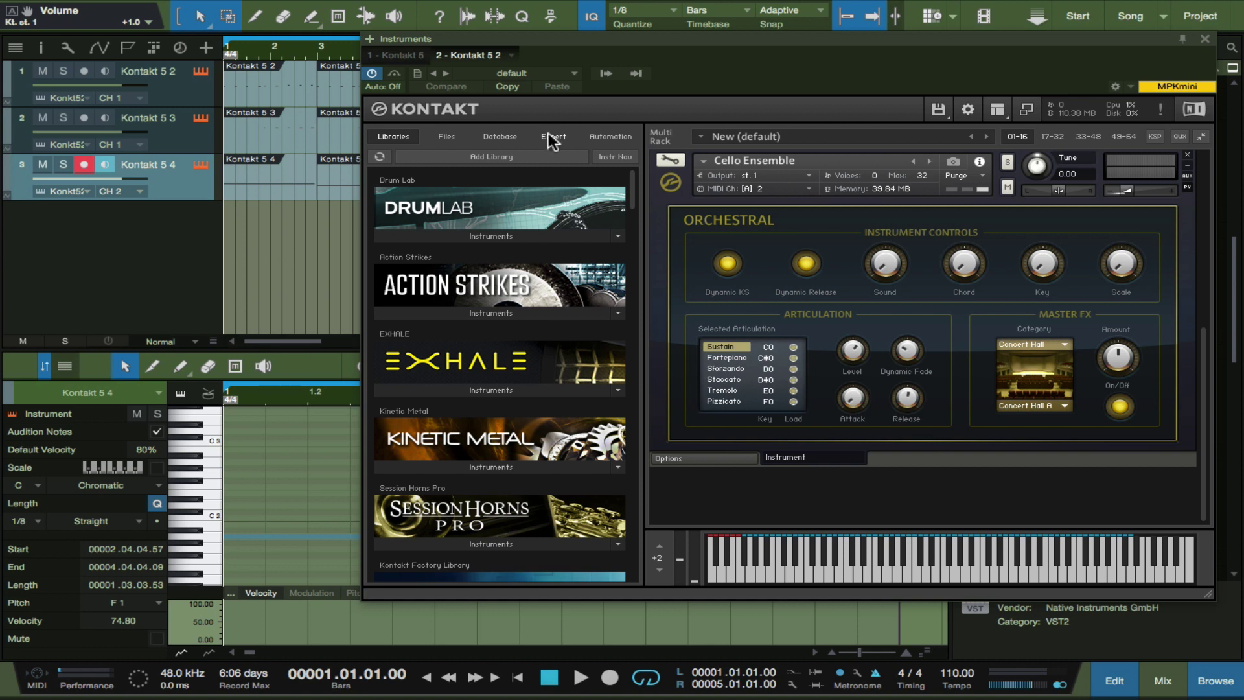
{"action": "left_click", "coordinate": [73, 680]}
{"action": "left_click", "coordinate": [76, 679]}
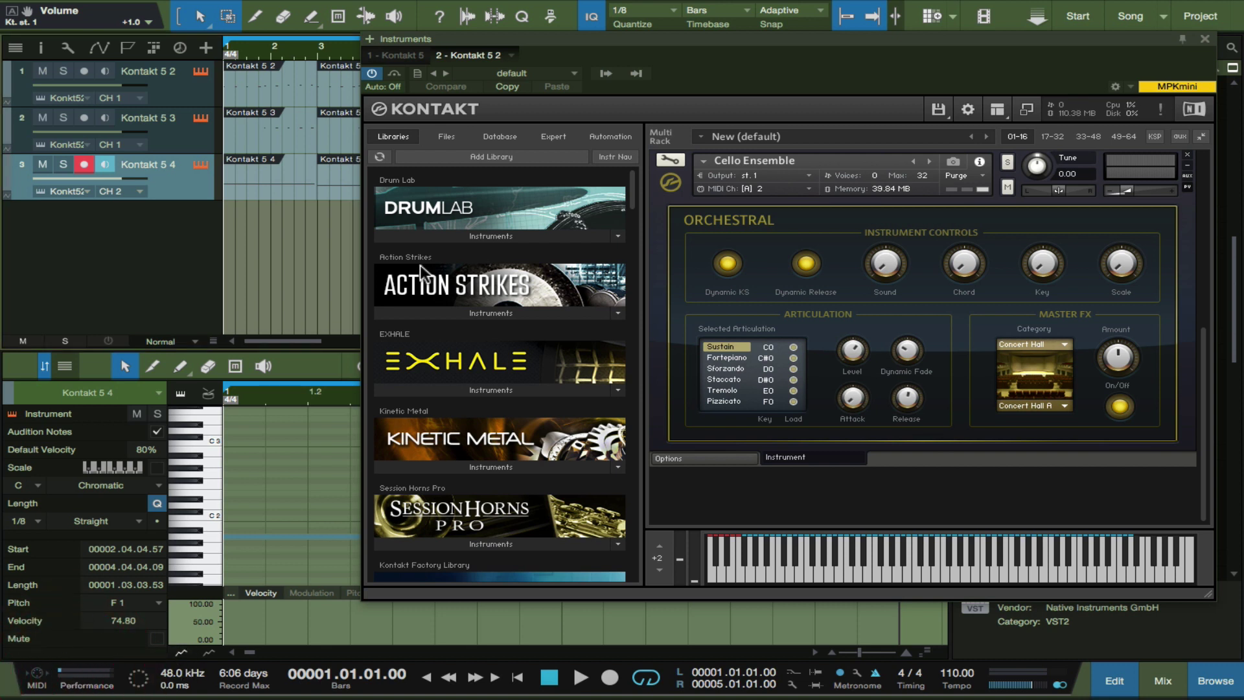
{"action": "key", "text": "ctrl+w"}
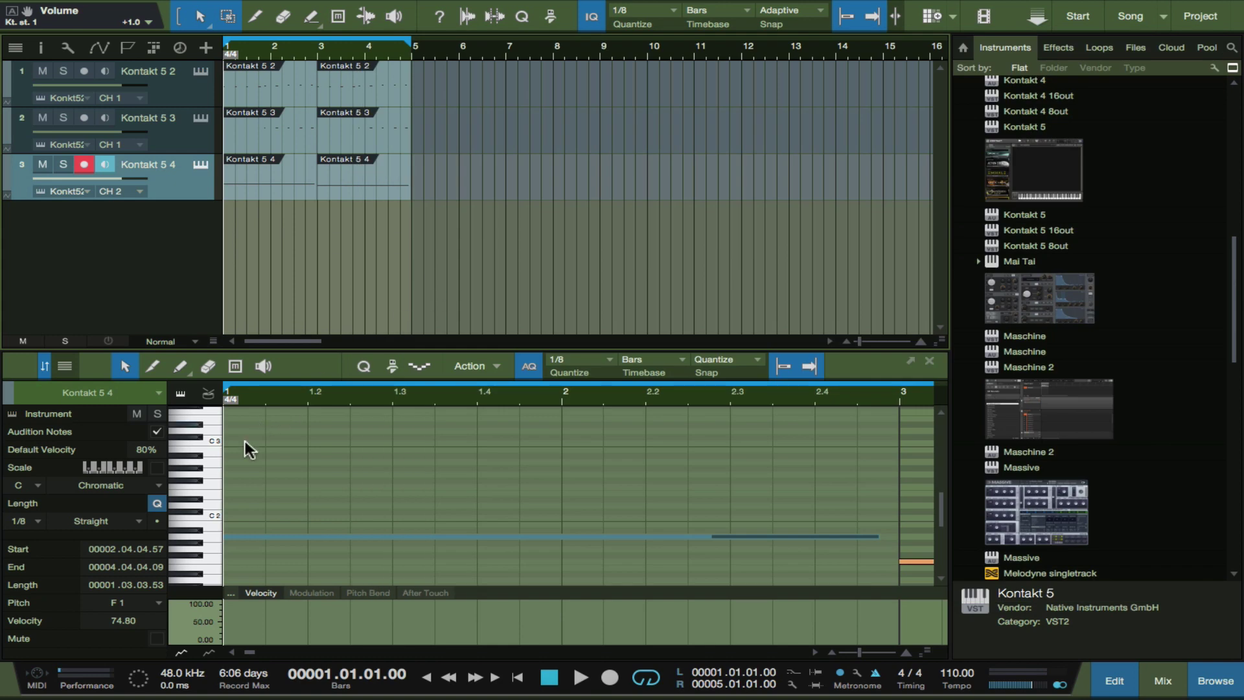
Step: Show per-device CPU load in the Performance Monitor and play briefly to watch both Kontakt instances
{"action": "left_click", "coordinate": [77, 675]}
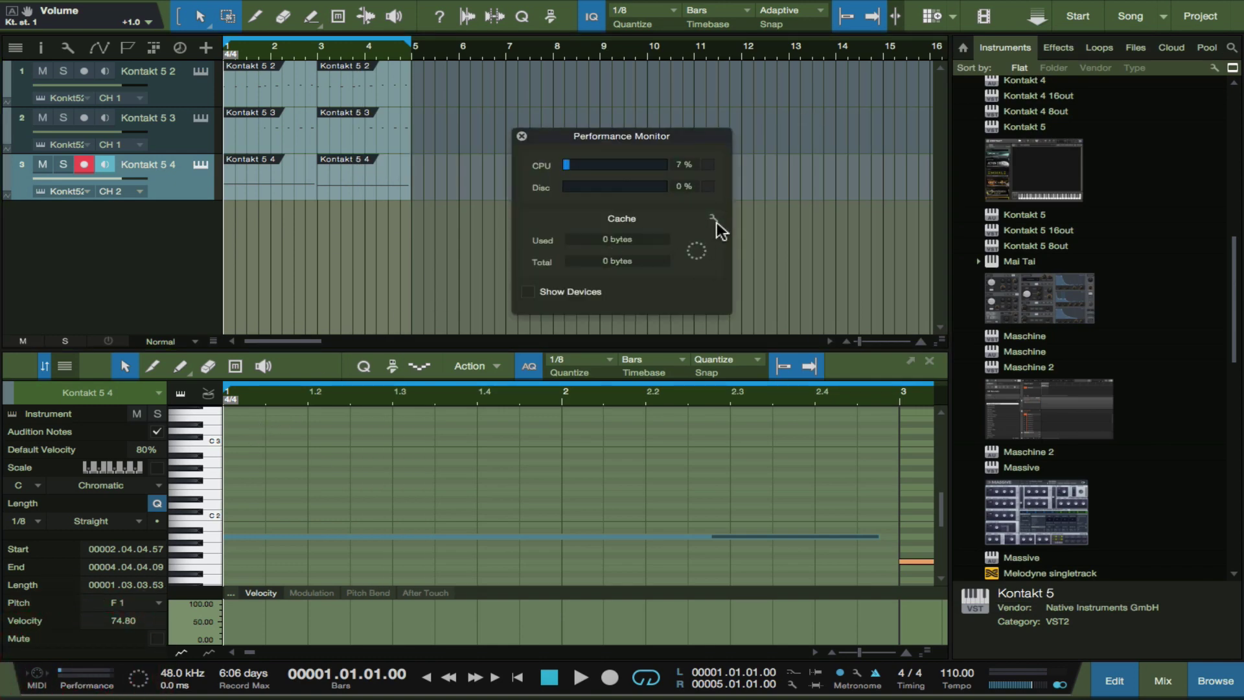
{"action": "left_click", "coordinate": [530, 291]}
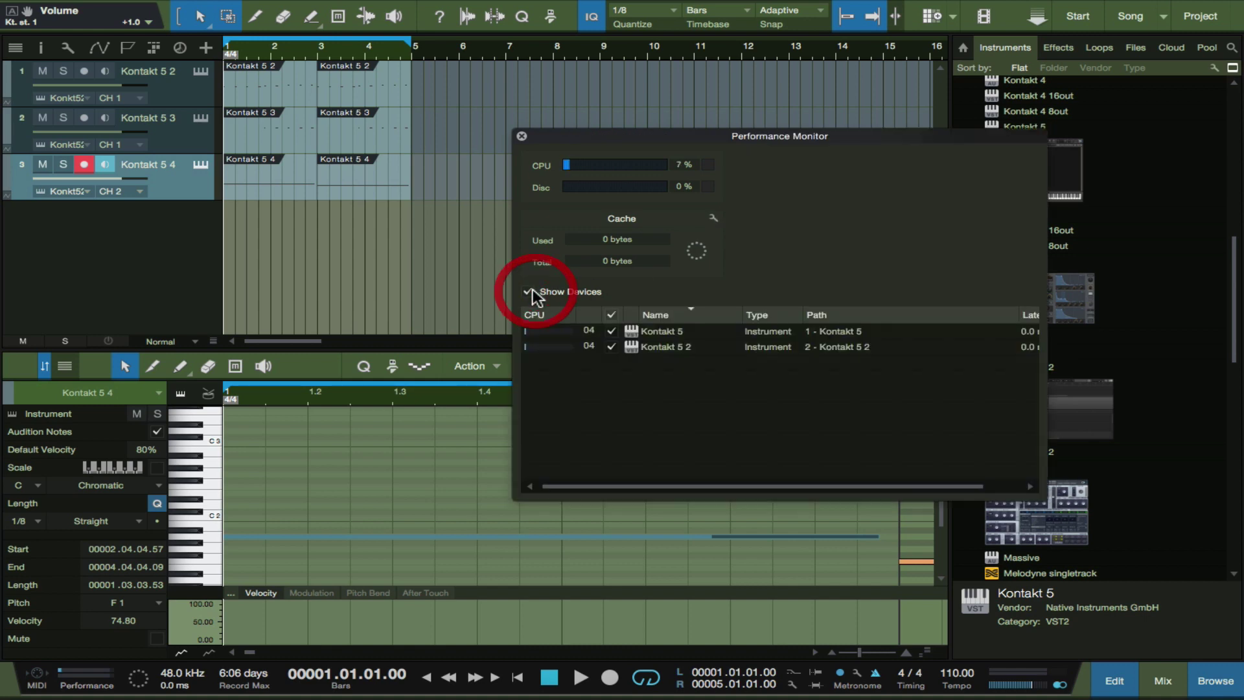
{"action": "key", "text": "space"}
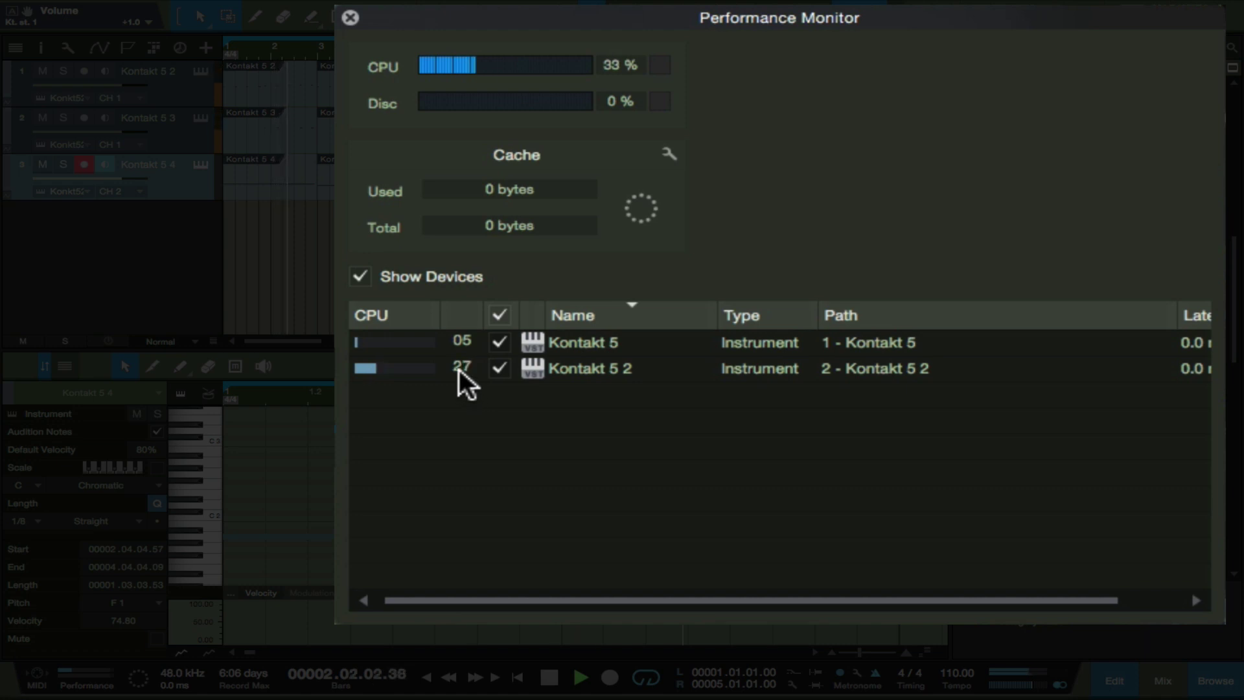
{"action": "key", "text": "space"}
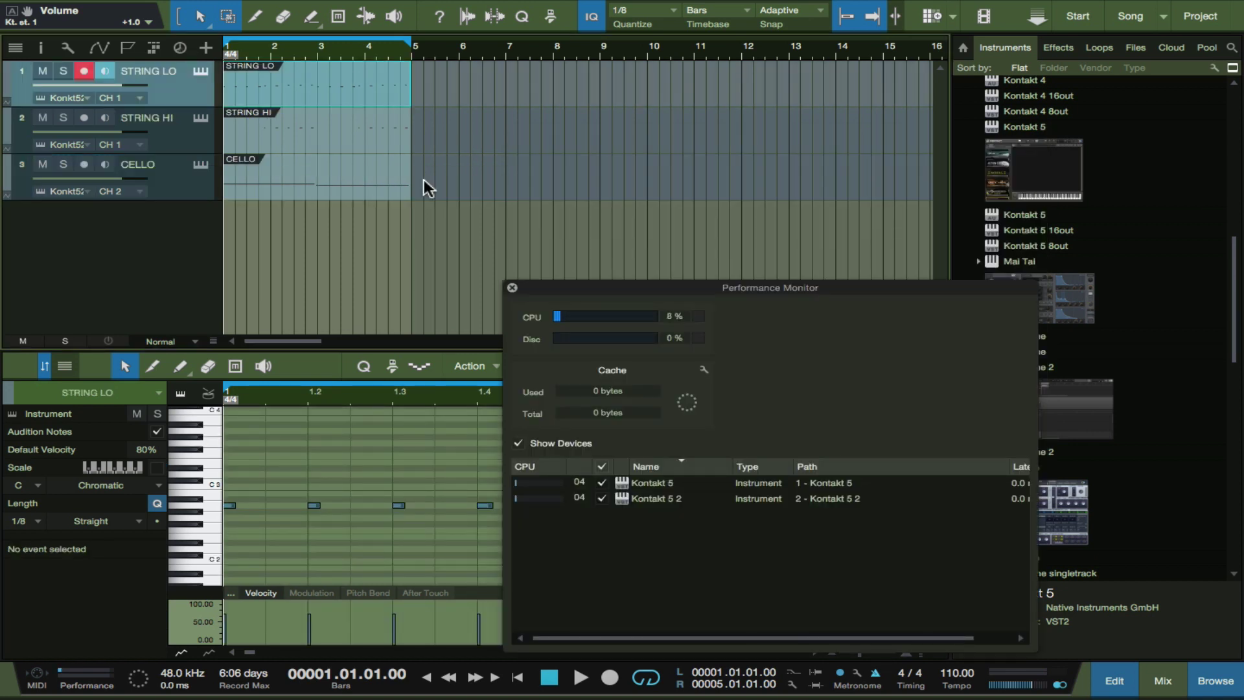
Step: Render the STRING LO, STRING HI and CELLO parts to audio with Ctrl+B
{"action": "left_click", "coordinate": [426, 180]}
{"action": "left_click_drag", "start_coordinate": [425, 180], "coordinate": [312, 76]}
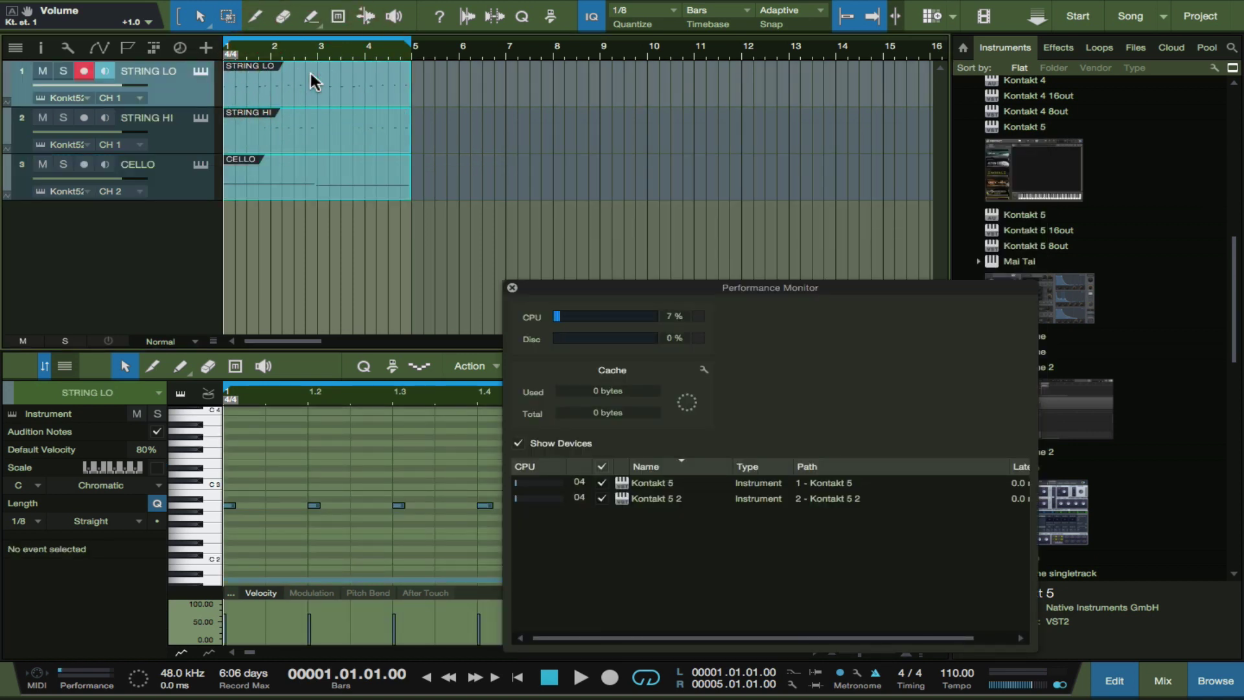
{"action": "key", "text": "ctrl+b"}
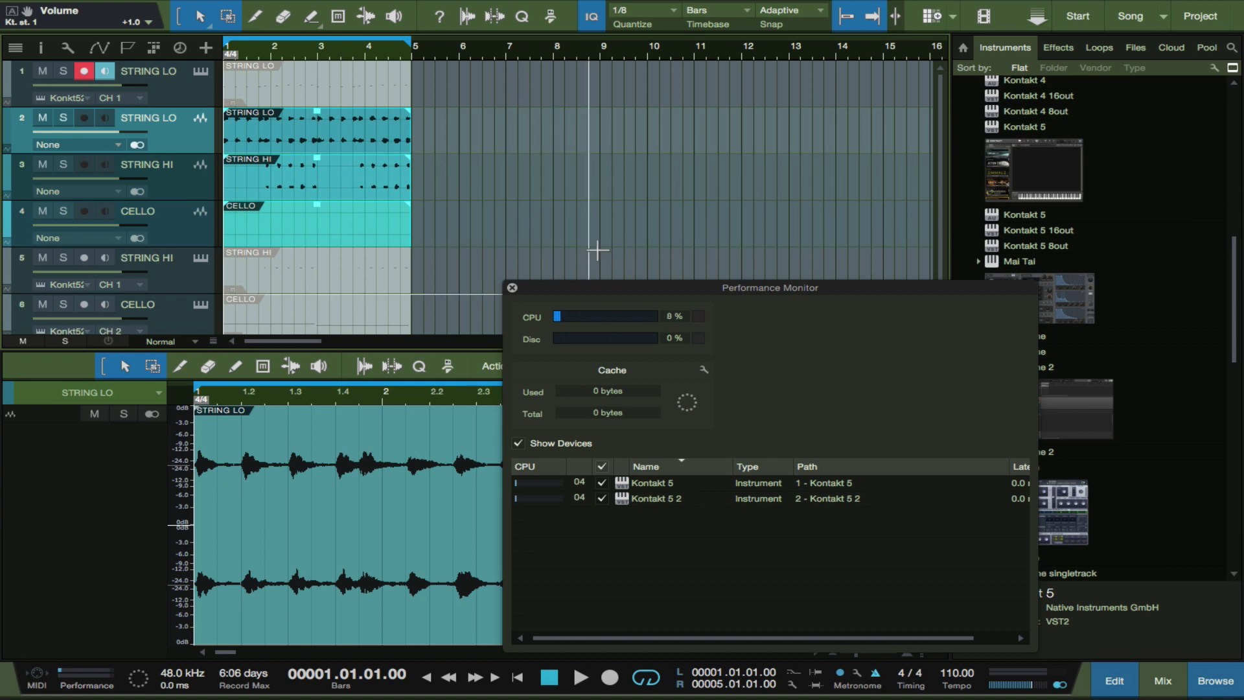
Step: Move the three bounced audio tracks below the instrument tracks
{"action": "left_click", "coordinate": [627, 288]}
{"action": "left_click_drag", "start_coordinate": [627, 289], "coordinate": [698, 129]}
{"action": "left_click", "coordinate": [177, 182]}
{"action": "left_click", "coordinate": [188, 228]}
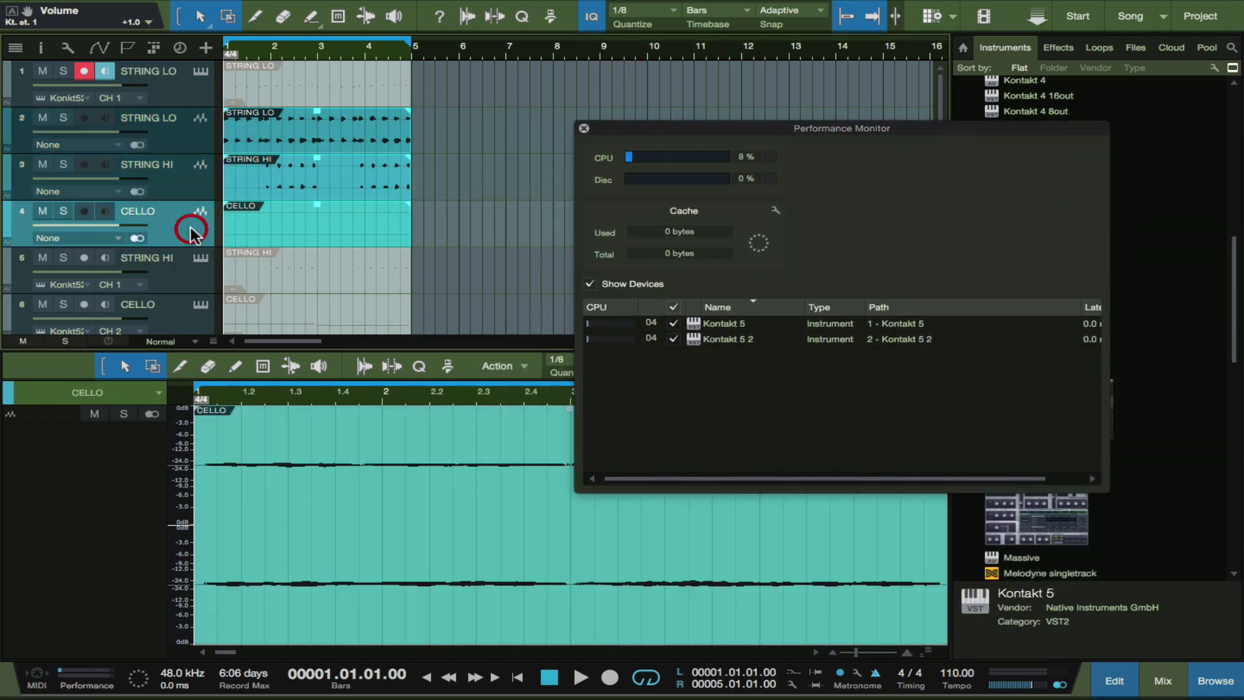
{"action": "left_click", "coordinate": [193, 139]}
{"action": "left_click", "coordinate": [189, 212]}
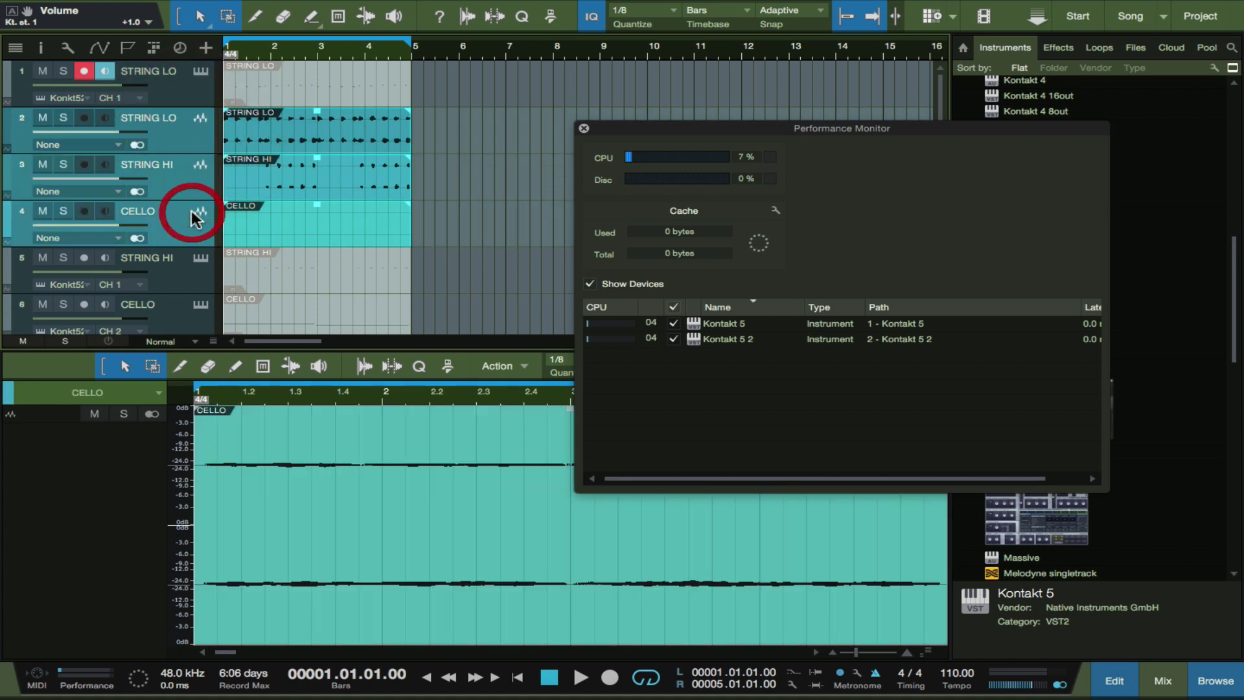
{"action": "scroll", "coordinate": [189, 214], "scroll_direction": "down", "scroll_amount": 1}
{"action": "left_click_drag", "start_coordinate": [181, 122], "coordinate": [181, 321]}
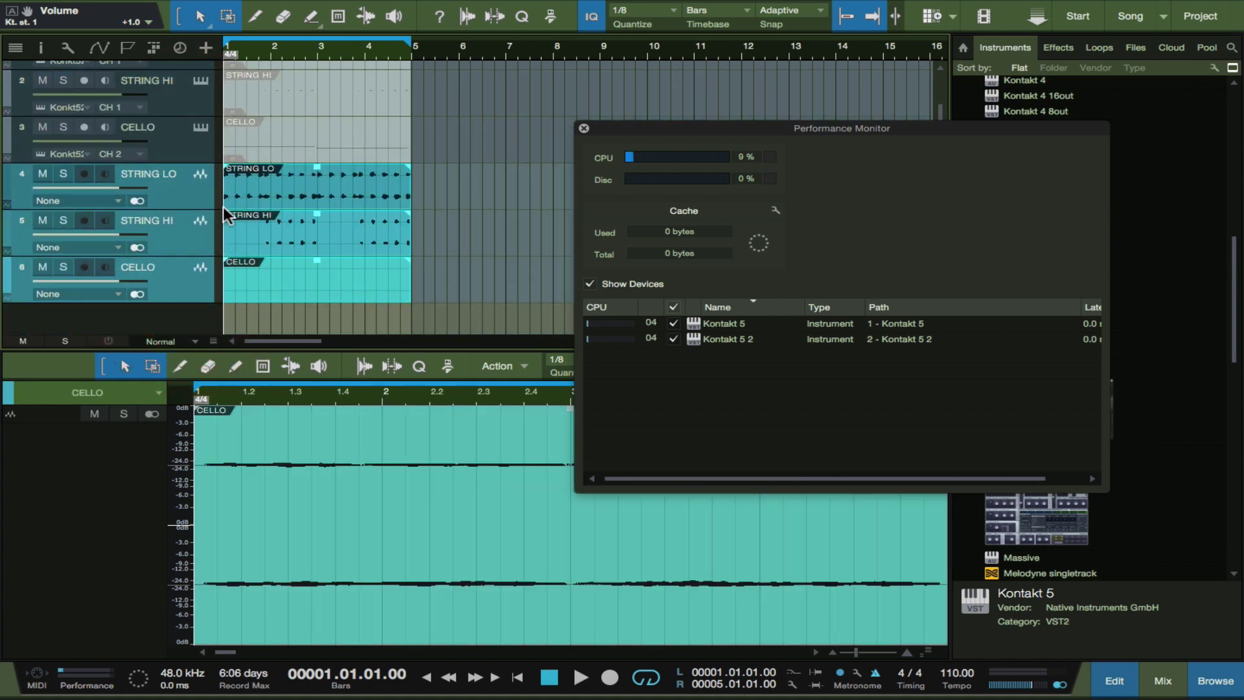
{"action": "scroll", "coordinate": [458, 117], "scroll_direction": "up", "scroll_amount": 1}
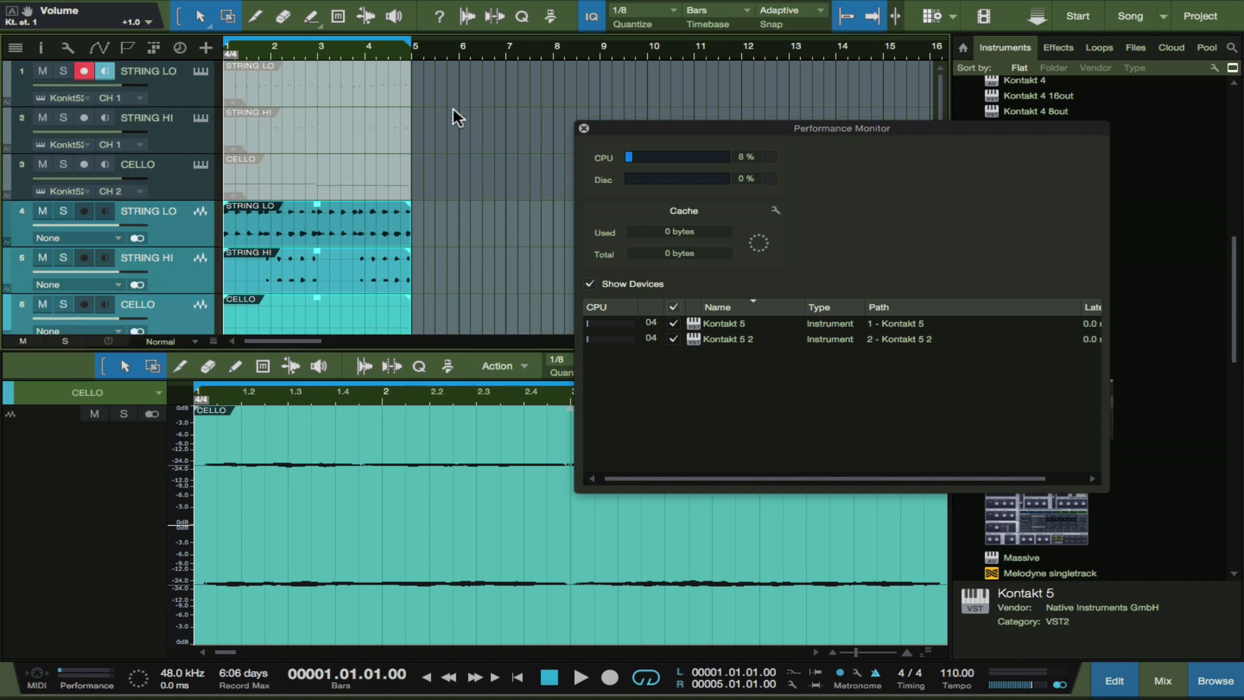
Step: Play the song to compare the bounced audio against the instrument tracks
{"action": "left_click", "coordinate": [364, 143]}
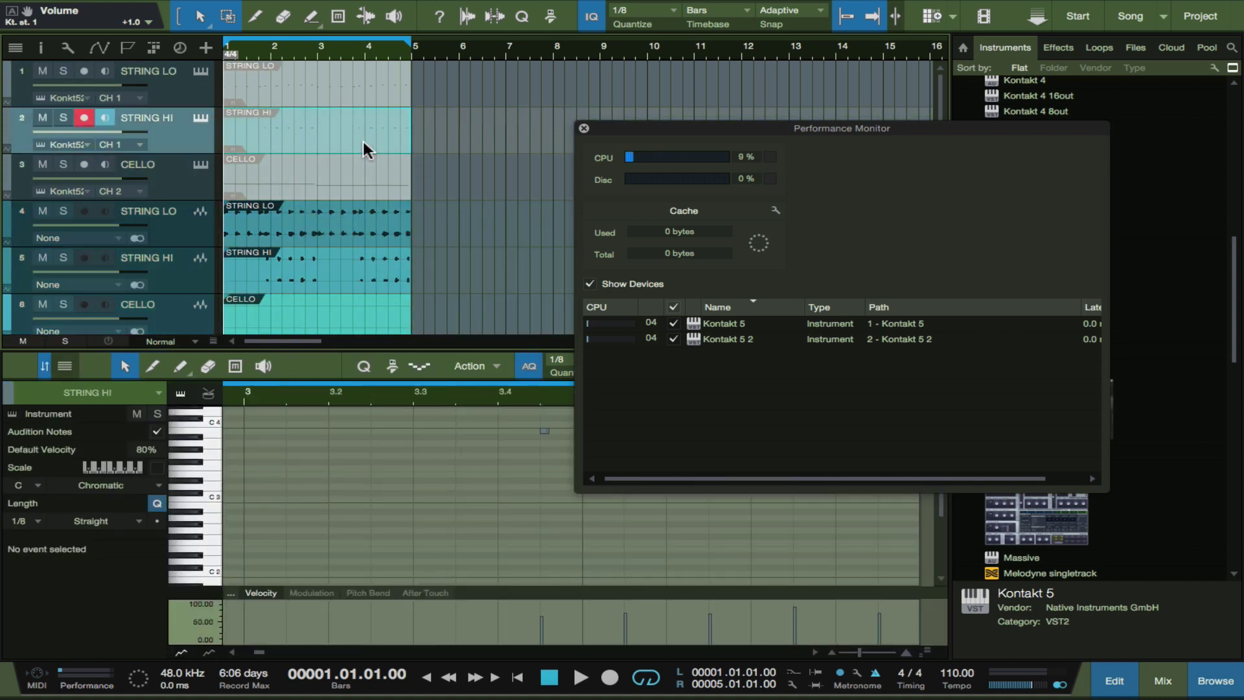
{"action": "left_click", "coordinate": [356, 88]}
{"action": "key", "text": "space"}
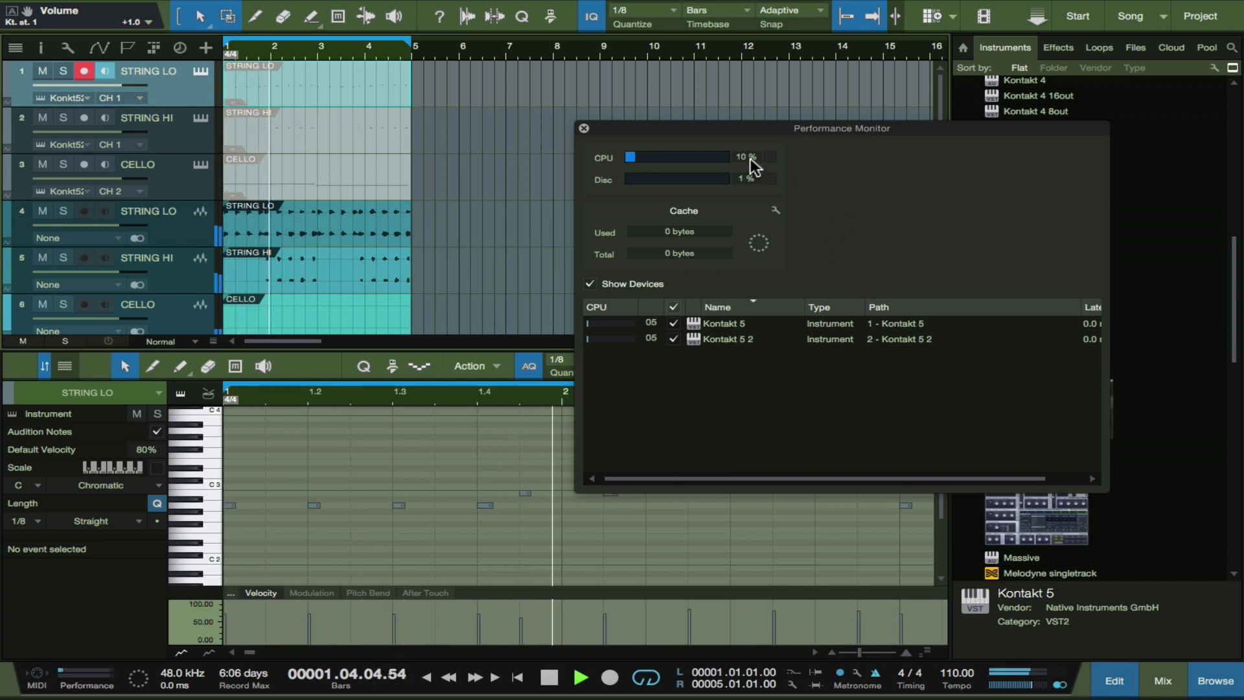
{"action": "left_click_drag", "start_coordinate": [758, 125], "coordinate": [694, 64]}
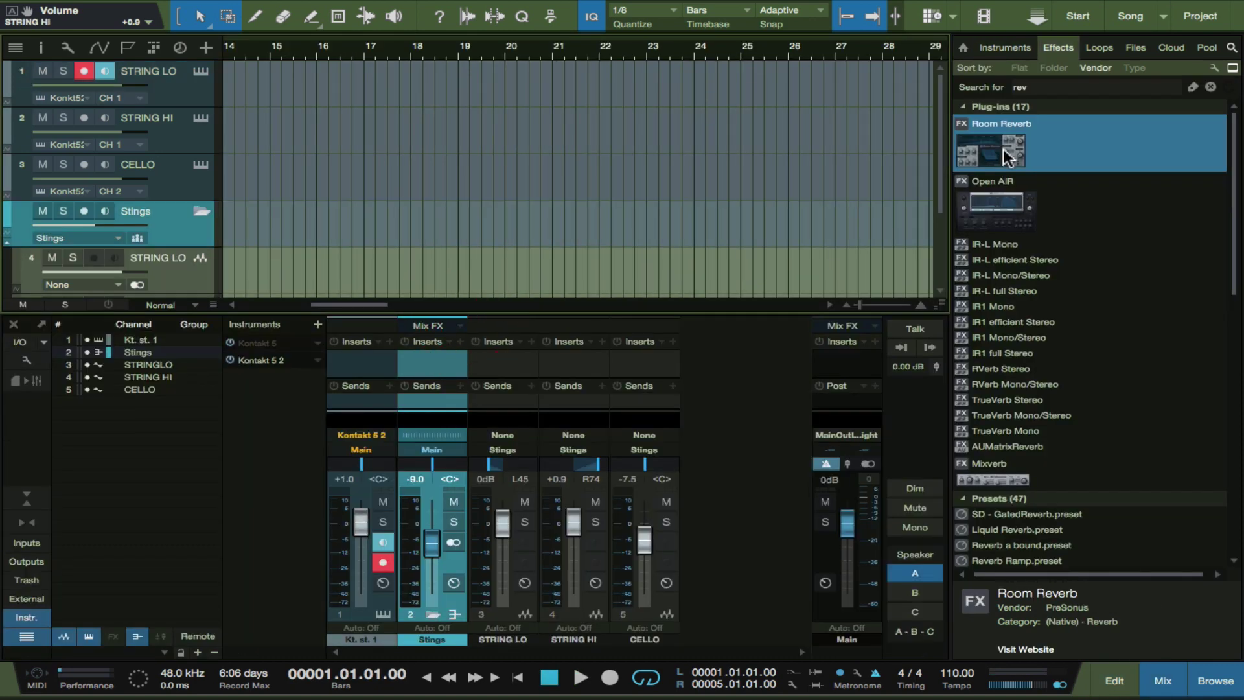
{"action": "left_click", "coordinate": [968, 165]}
Step: Create a Room Reverb effect channel in the mixer and collapse the Stings folder
{"action": "left_click_drag", "start_coordinate": [968, 169], "coordinate": [437, 397]}
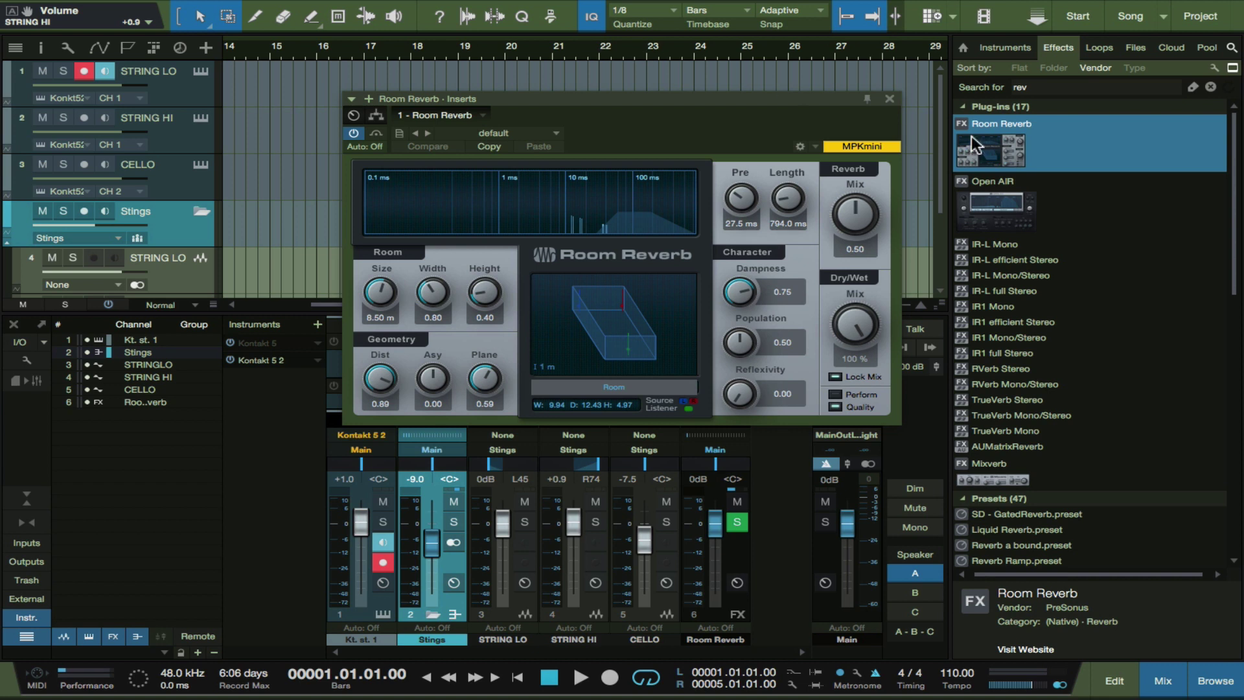
{"action": "left_click", "coordinate": [889, 99]}
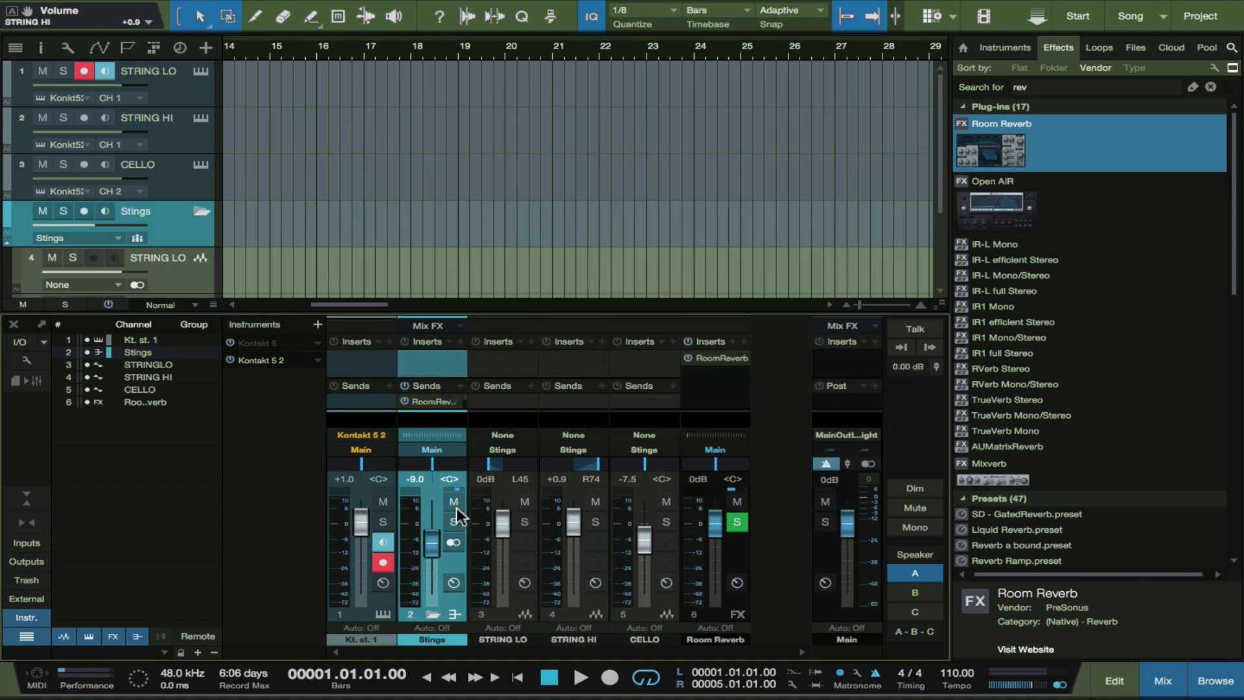
{"action": "left_click", "coordinate": [433, 615]}
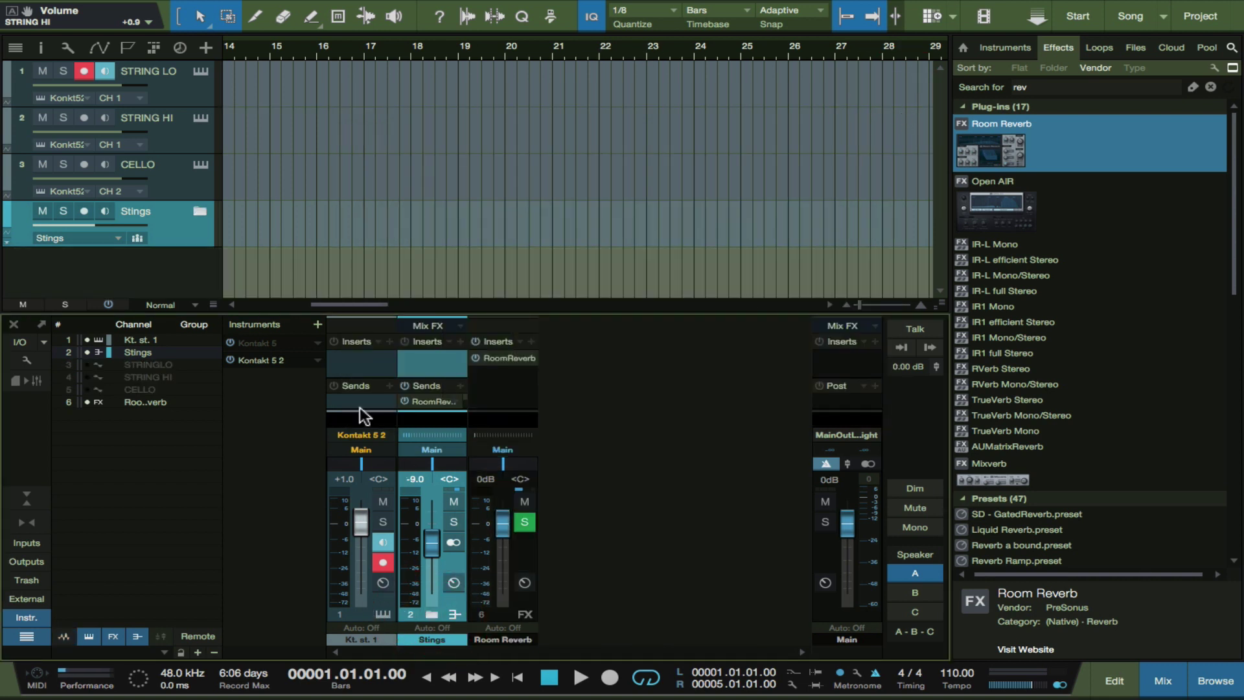
{"action": "left_click", "coordinate": [529, 559]}
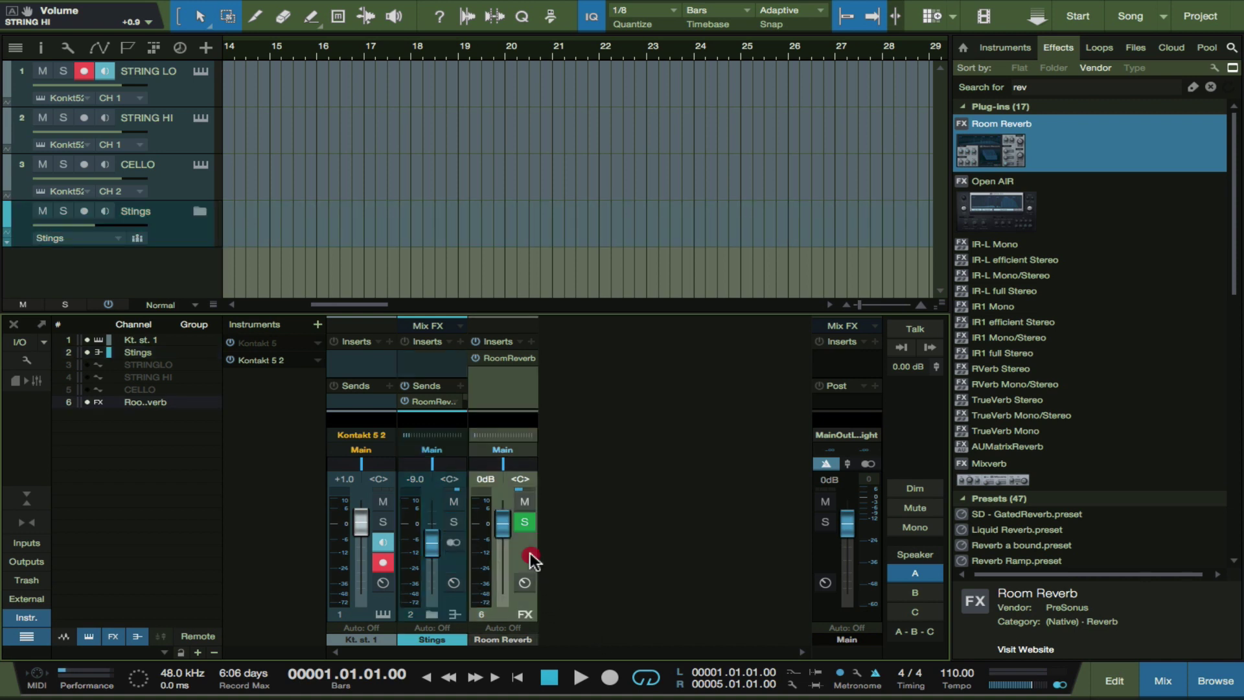
{"action": "key", "text": "space"}
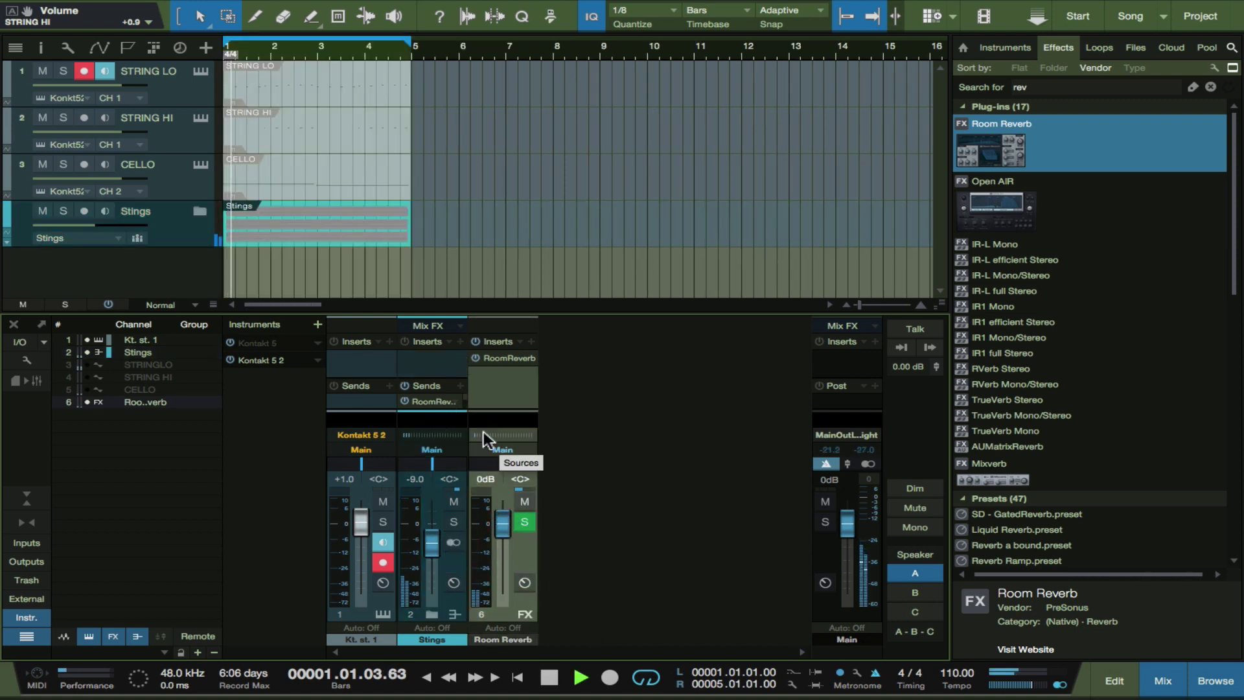
Step: Lower the Stings send to the Room Reverb to -32.8 dB while listening
{"action": "left_click", "coordinate": [510, 358]}
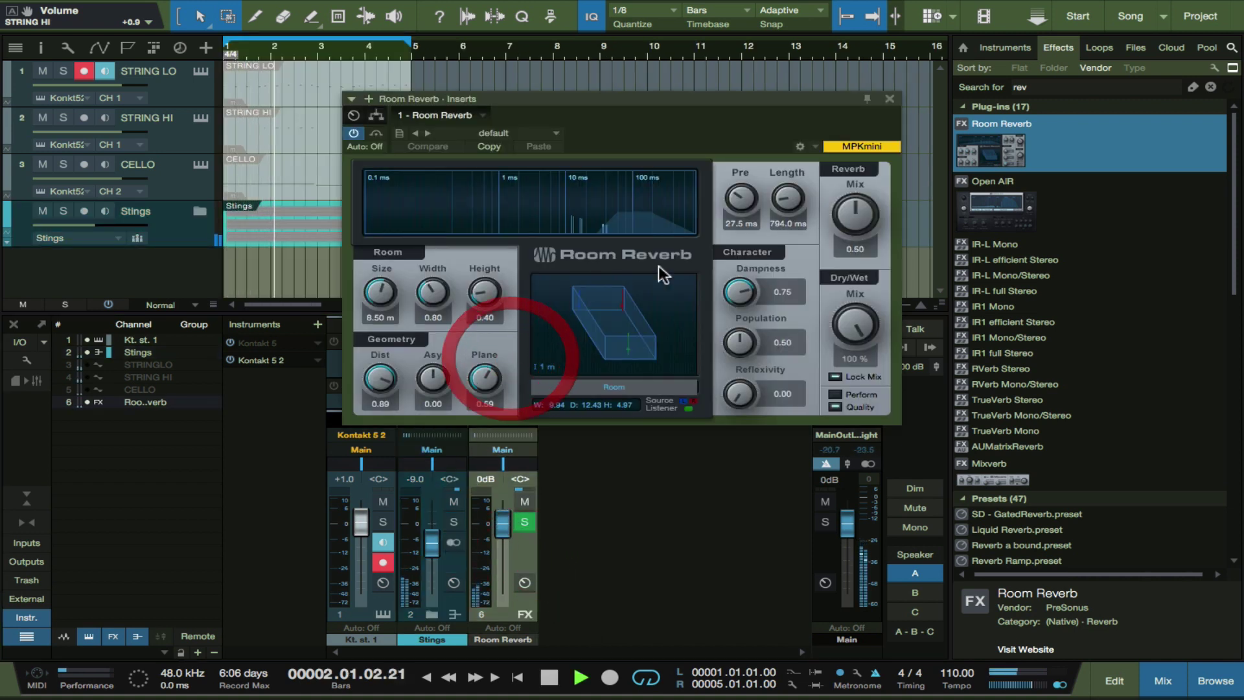
{"action": "left_click_drag", "start_coordinate": [643, 98], "coordinate": [771, 6]}
{"action": "left_click_drag", "start_coordinate": [430, 318], "coordinate": [421, 253]}
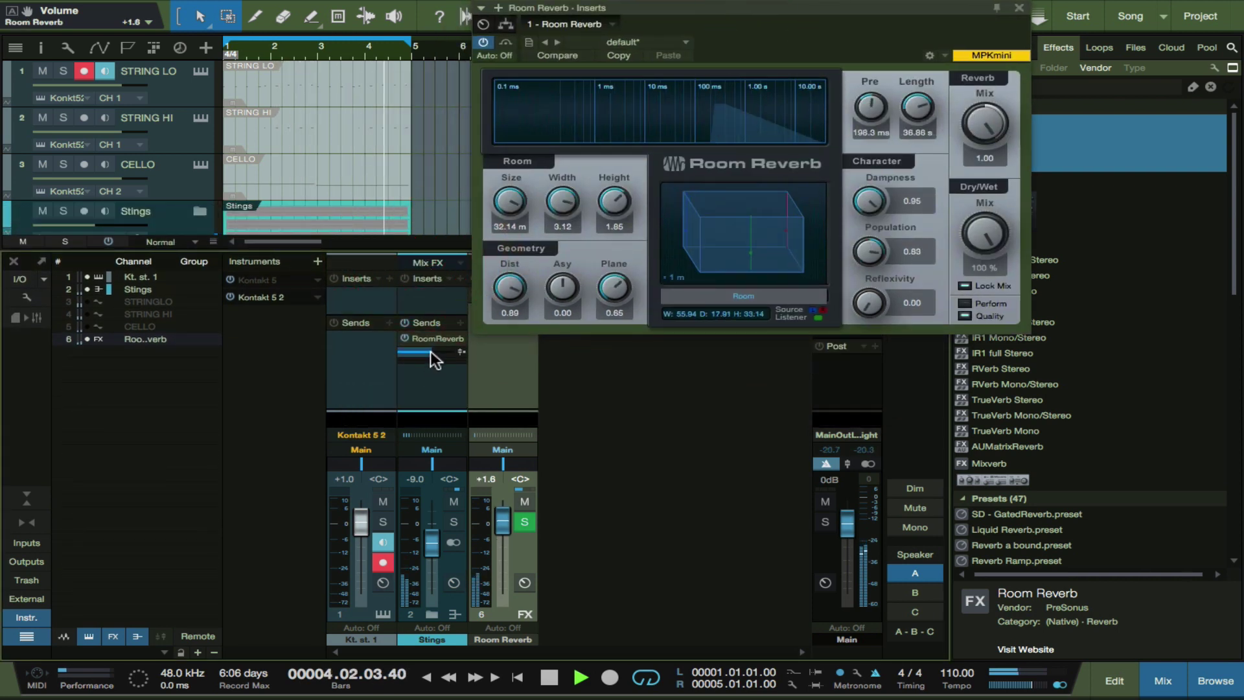
{"action": "left_click_drag", "start_coordinate": [420, 356], "coordinate": [409, 356]}
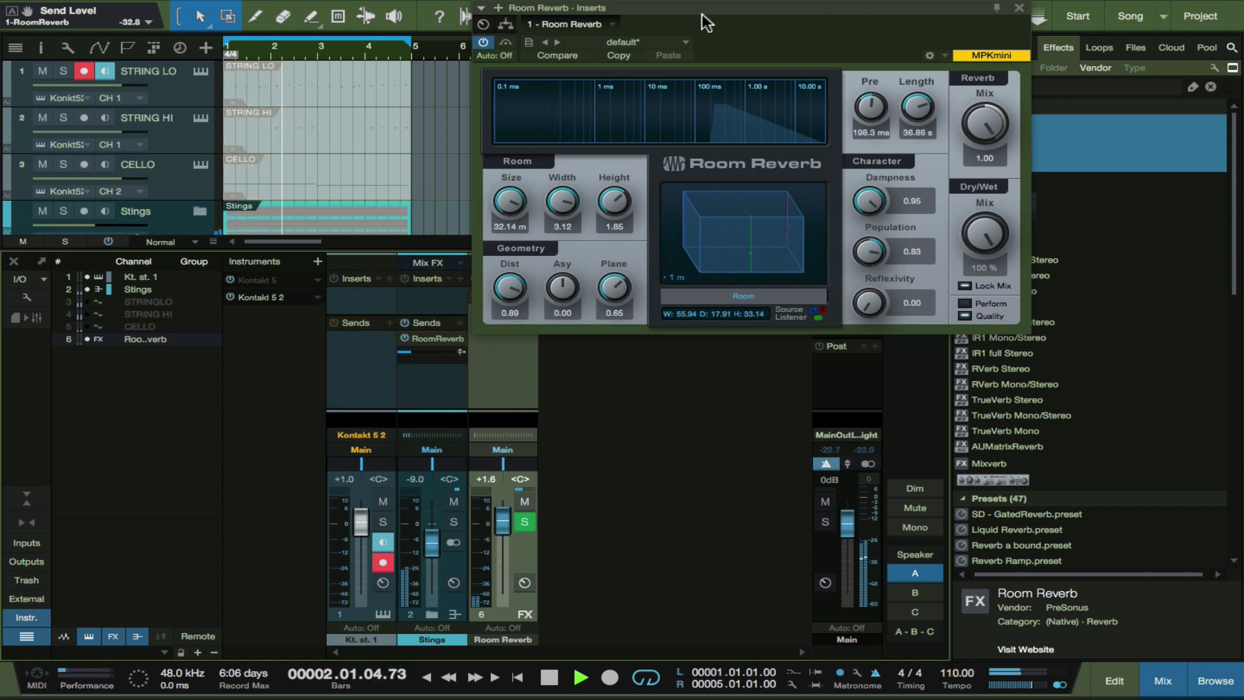
{"action": "left_click_drag", "start_coordinate": [703, 8], "coordinate": [846, 80]}
{"action": "key", "text": "space"}
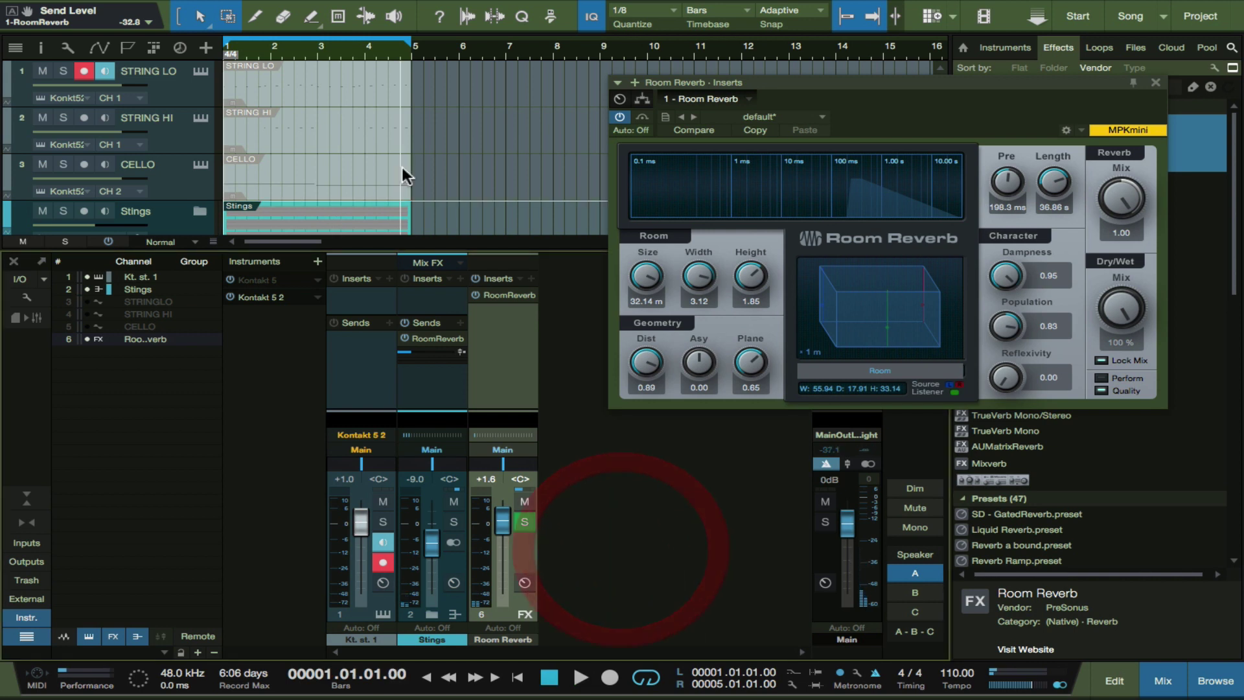
Step: Expand the Stings folder again and scroll through the tracks
{"action": "scroll", "coordinate": [401, 166], "scroll_direction": "down", "scroll_amount": 1}
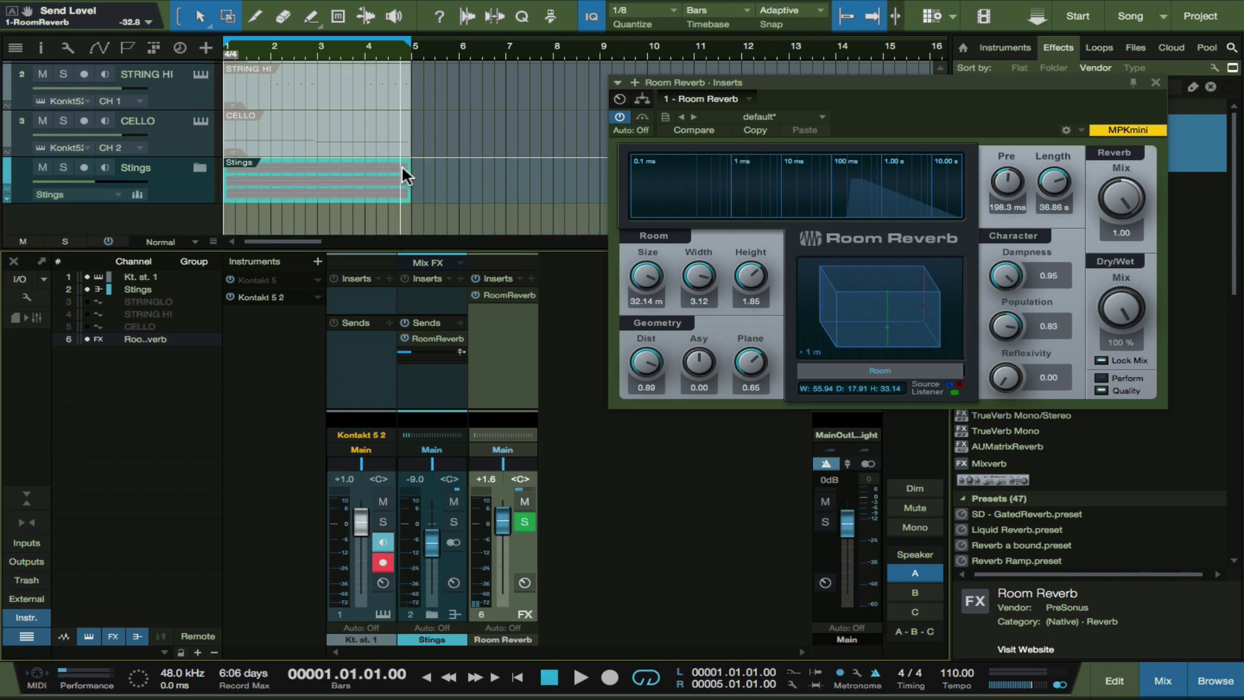
{"action": "left_click", "coordinate": [200, 169]}
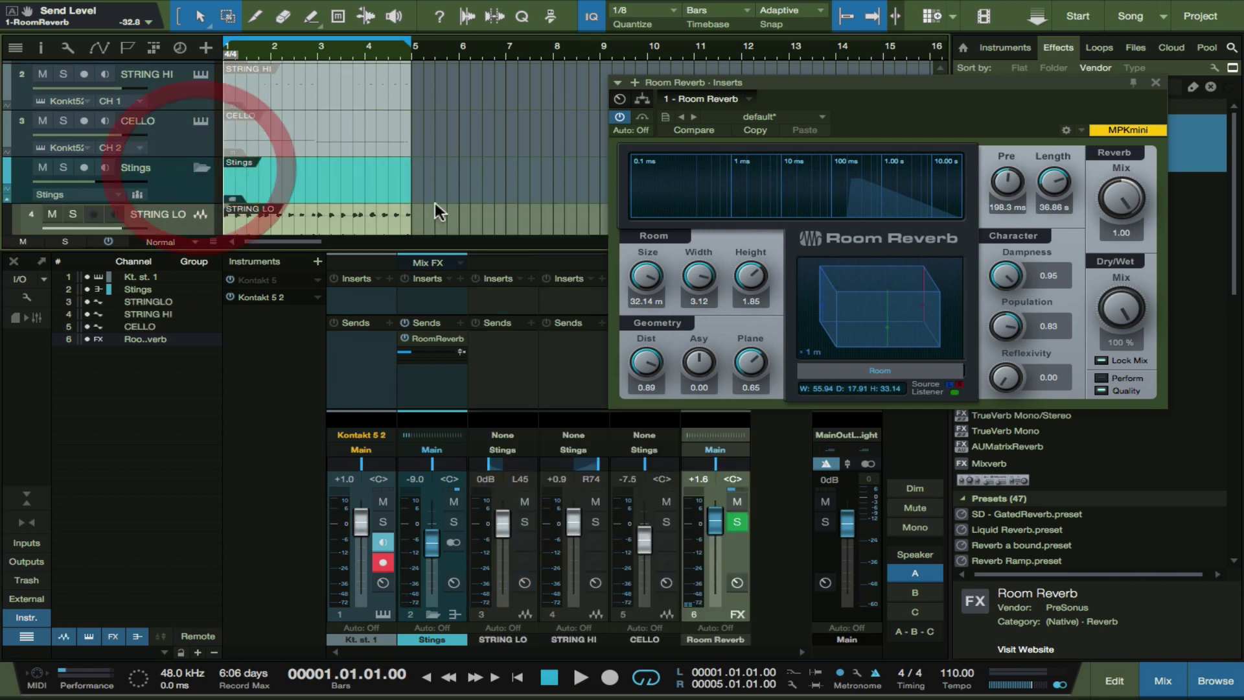
{"action": "scroll", "coordinate": [479, 150], "scroll_direction": "down", "scroll_amount": 3}
{"action": "scroll", "coordinate": [479, 150], "scroll_direction": "up", "scroll_amount": 2}
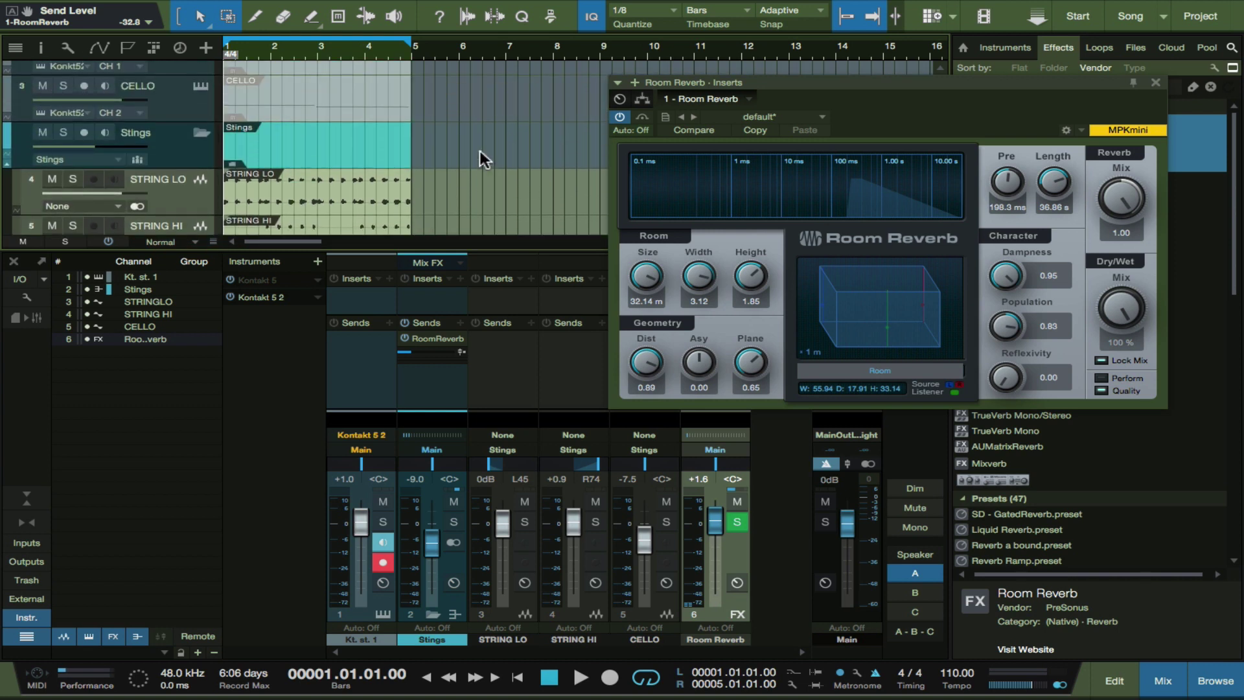
{"action": "scroll", "coordinate": [479, 160], "scroll_direction": "down", "scroll_amount": 1}
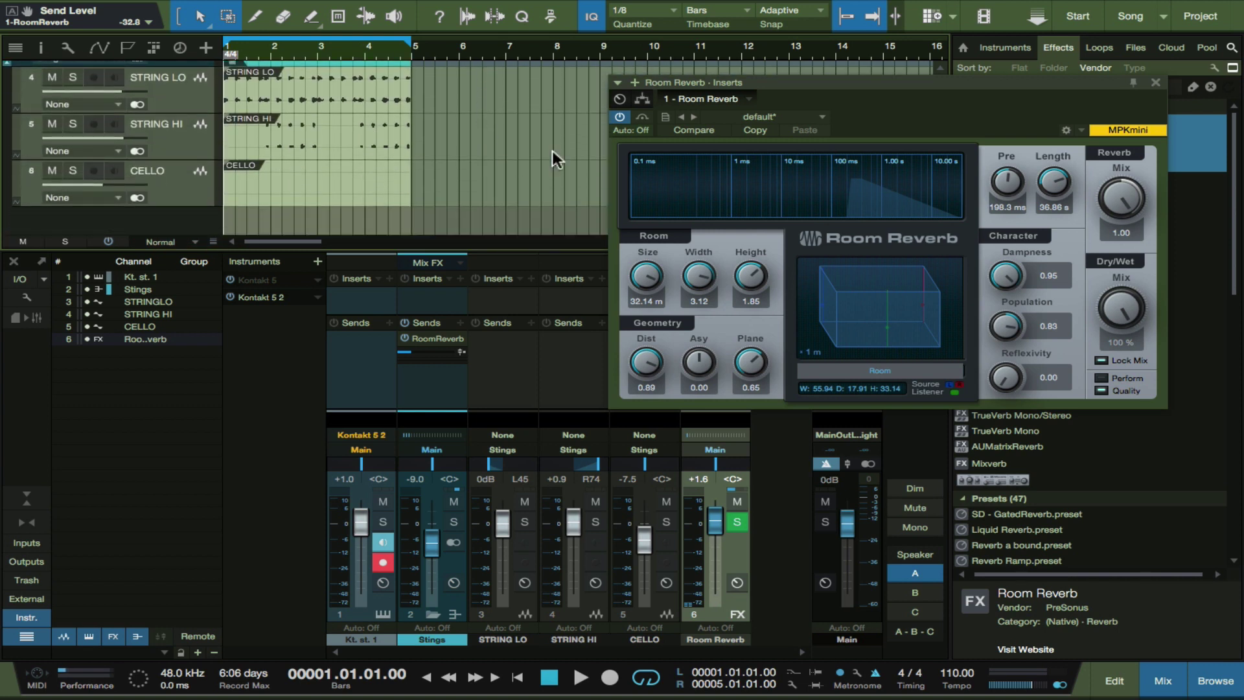
Step: Close the reverb settings, browse the instrument list, and hide the mixer
{"action": "left_click", "coordinate": [1155, 82]}
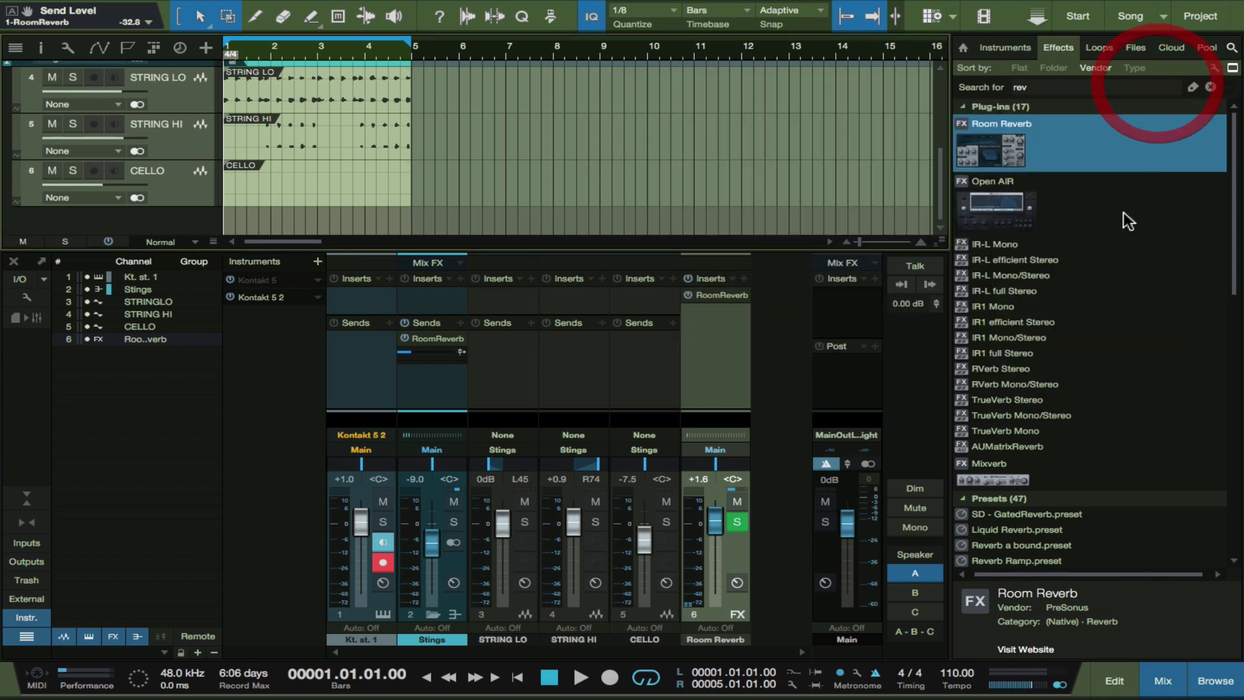
{"action": "left_click", "coordinate": [1021, 48]}
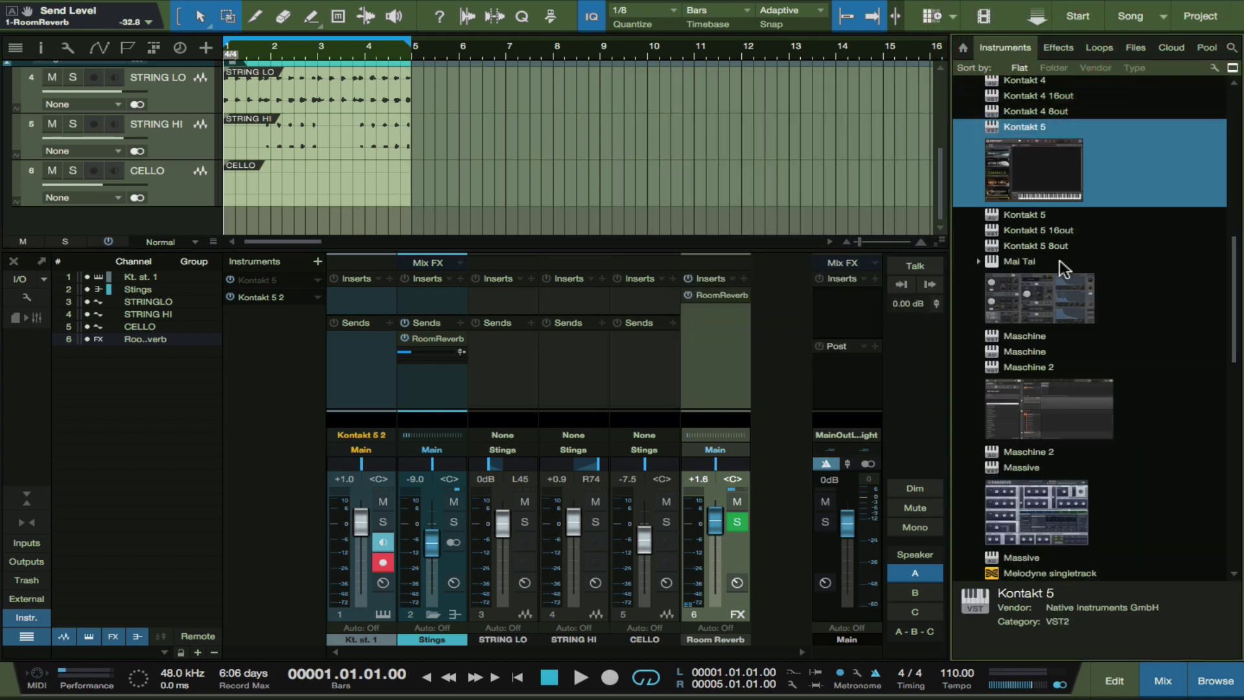
{"action": "scroll", "coordinate": [1060, 269], "scroll_direction": "down", "scroll_amount": 3}
{"action": "scroll", "coordinate": [1063, 269], "scroll_direction": "down", "scroll_amount": 6}
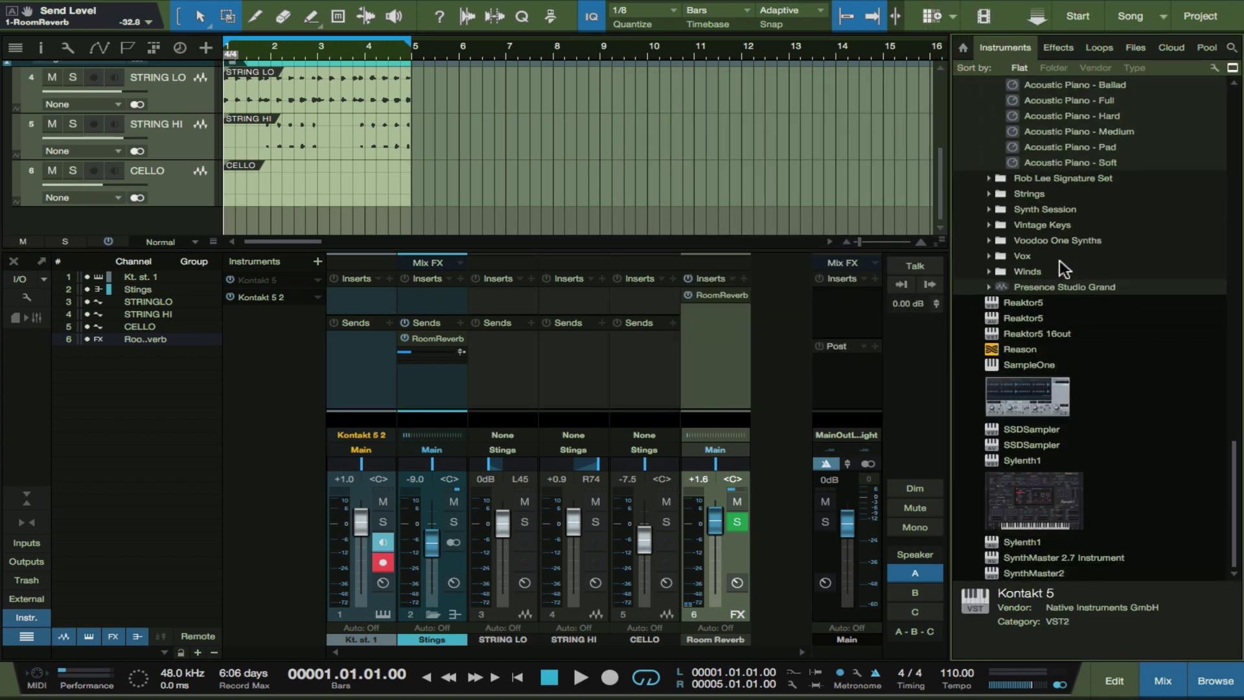
{"action": "scroll", "coordinate": [1063, 269], "scroll_direction": "up", "scroll_amount": 3}
{"action": "key", "text": "F3"}
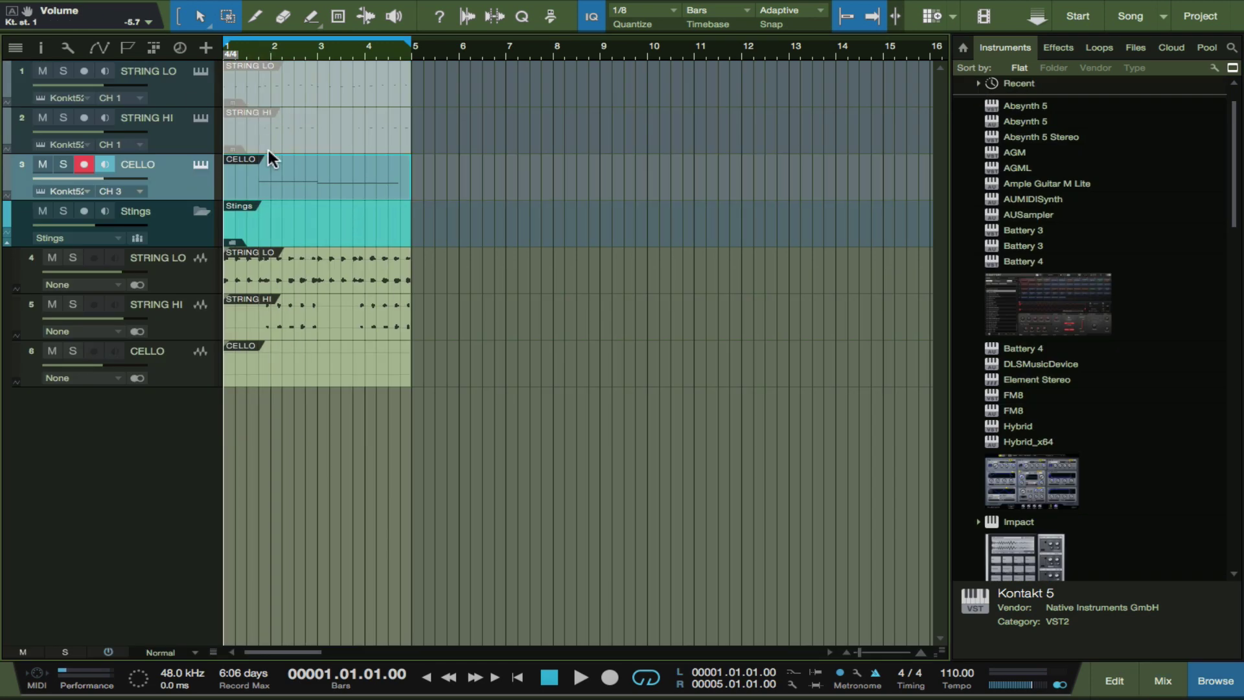
Step: Transform the CELLO track to audio with Preserve Instrument Track State kept on
{"action": "left_click", "coordinate": [277, 177]}
{"action": "mouse_move", "coordinate": [220, 4]}
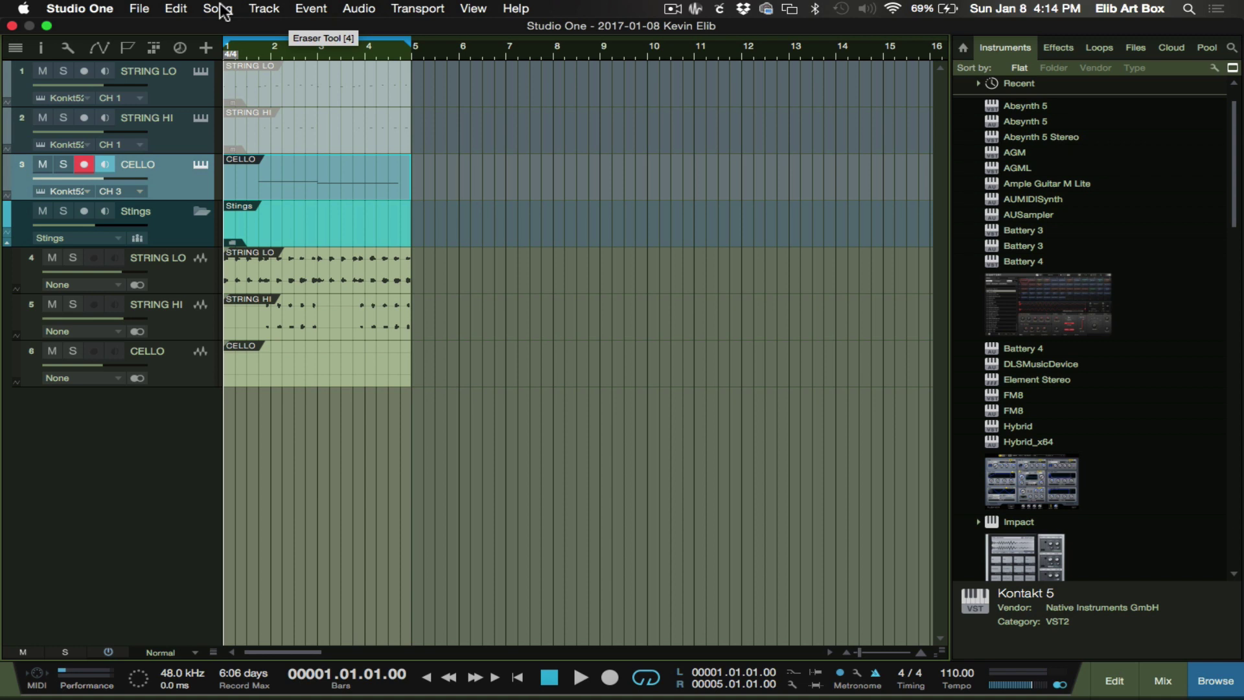
{"action": "left_click", "coordinate": [311, 9]}
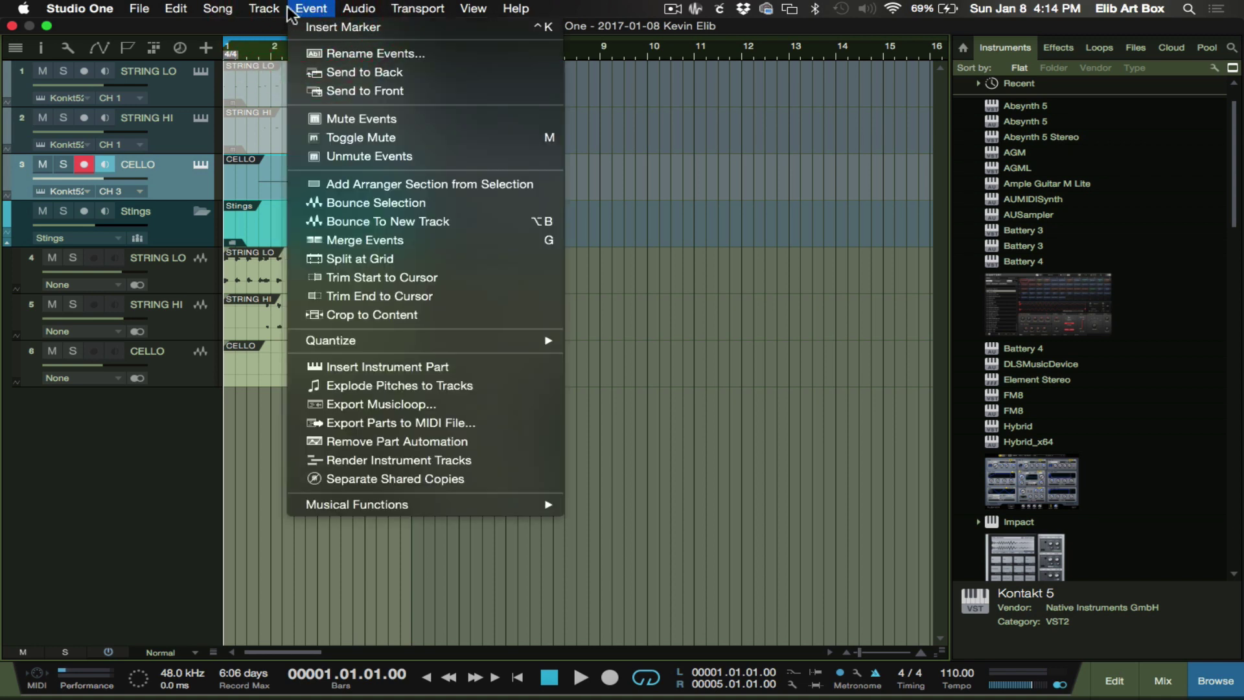
{"action": "mouse_move", "coordinate": [276, 9]}
{"action": "mouse_move", "coordinate": [289, 343]}
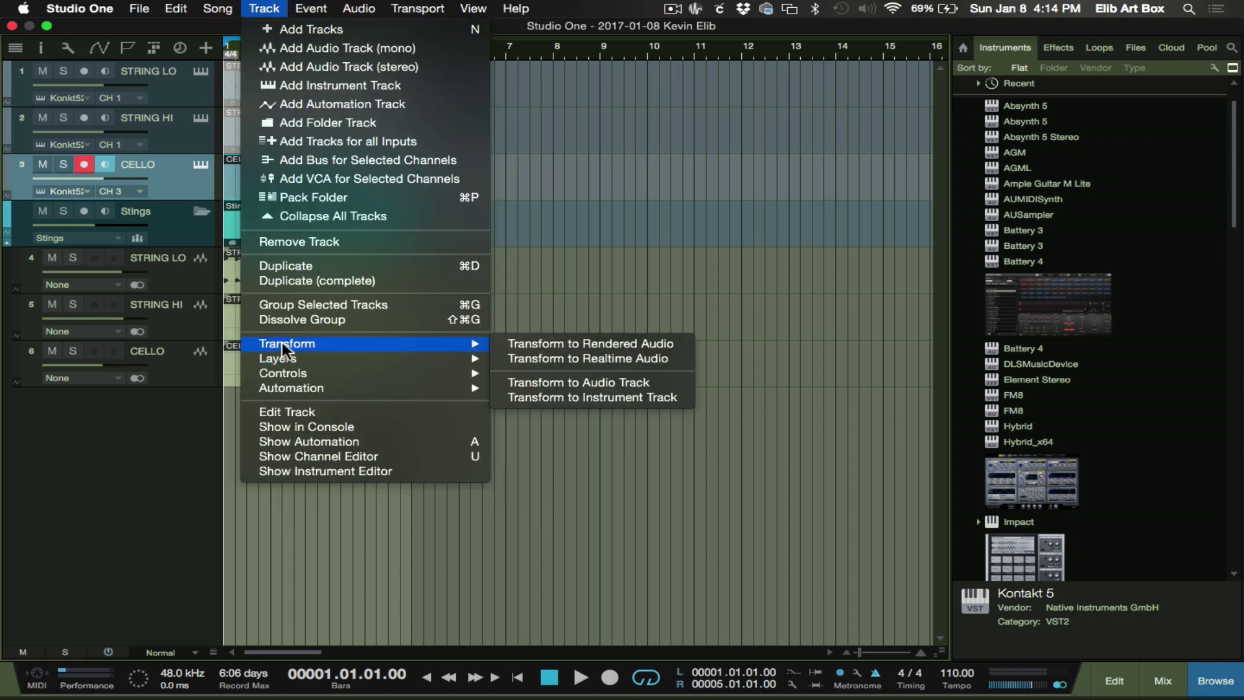
{"action": "left_click", "coordinate": [576, 383]}
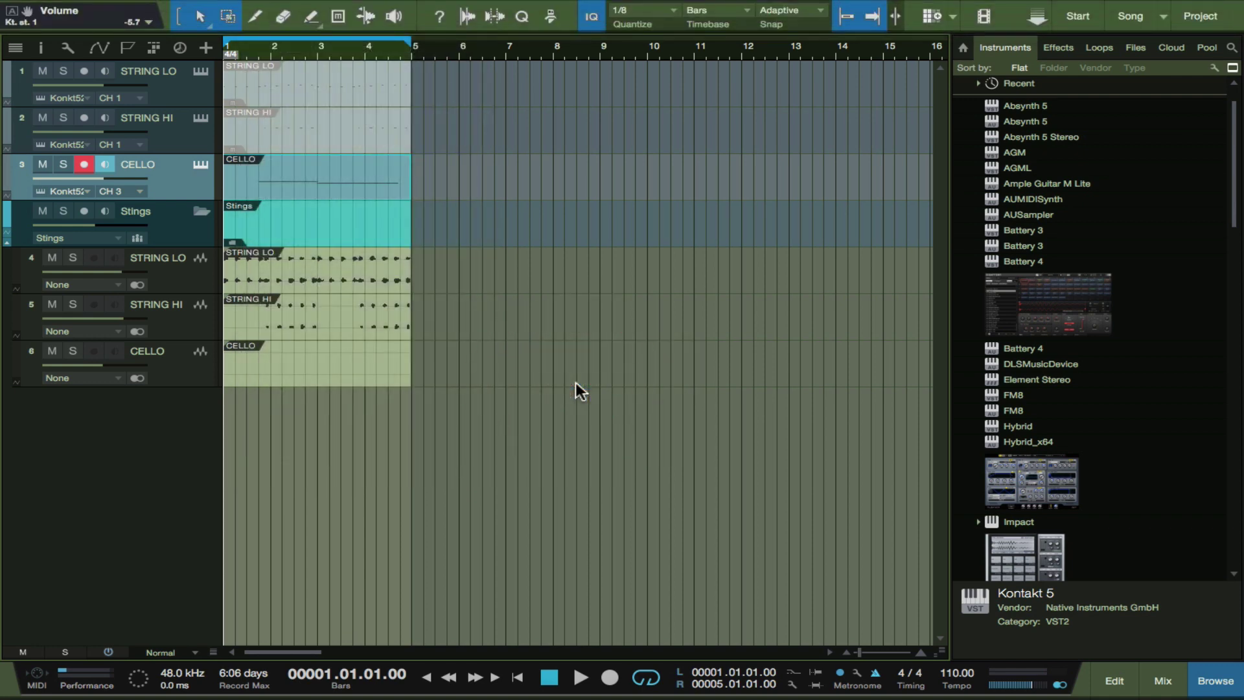
{"action": "left_click", "coordinate": [762, 391]}
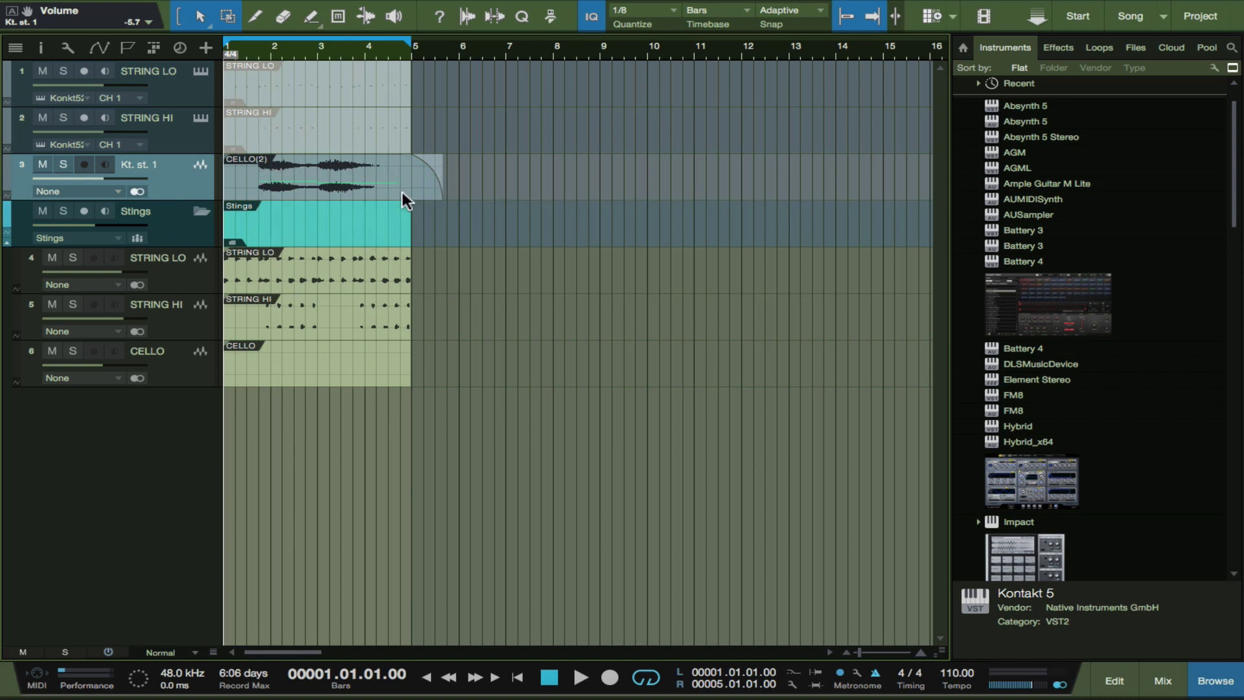
Step: Zoom in on the new CELLO(2) audio event, select it, then zoom back out to bars 1–8
{"action": "key", "text": "shift+e"}
{"action": "key", "text": "e"}
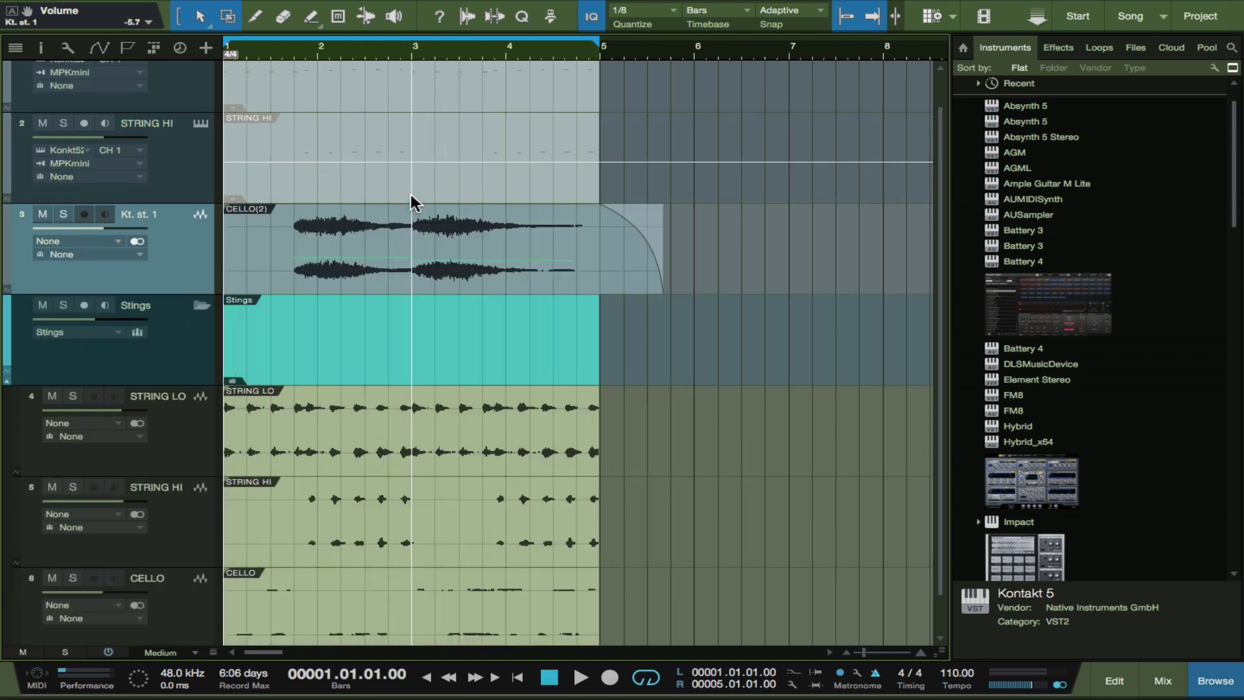
{"action": "key", "text": "e"}
{"action": "key", "text": "shift+e"}
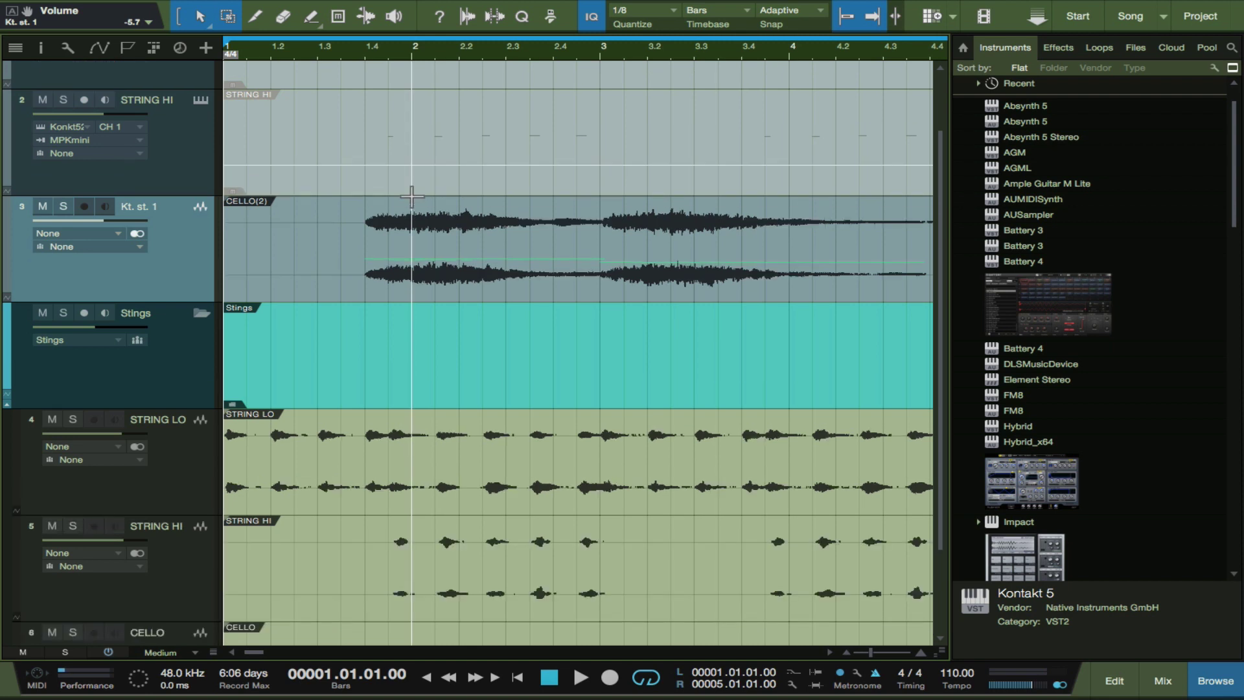
{"action": "left_click", "coordinate": [588, 286]}
{"action": "scroll", "coordinate": [642, 259], "scroll_direction": "right", "scroll_amount": 3}
{"action": "scroll", "coordinate": [642, 259], "scroll_direction": "left", "scroll_amount": 6}
{"action": "key", "text": "w"}
{"action": "key", "text": "w"}
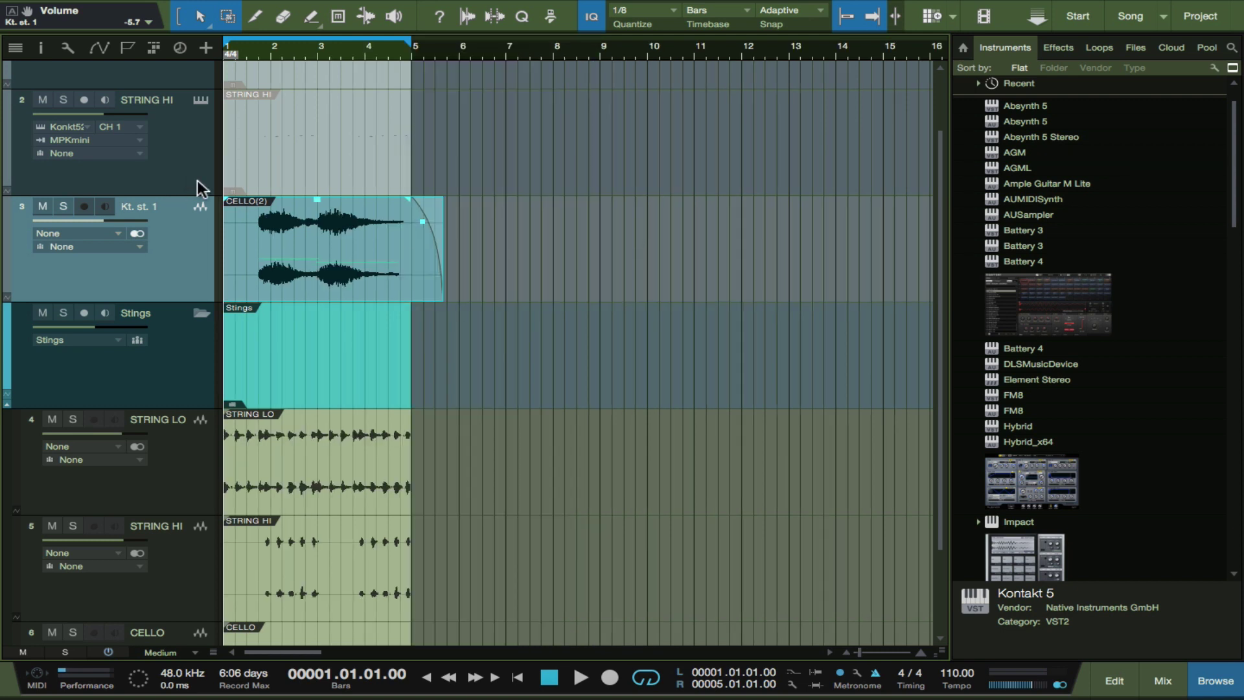
{"action": "scroll", "coordinate": [197, 180], "scroll_direction": "up", "scroll_amount": 2}
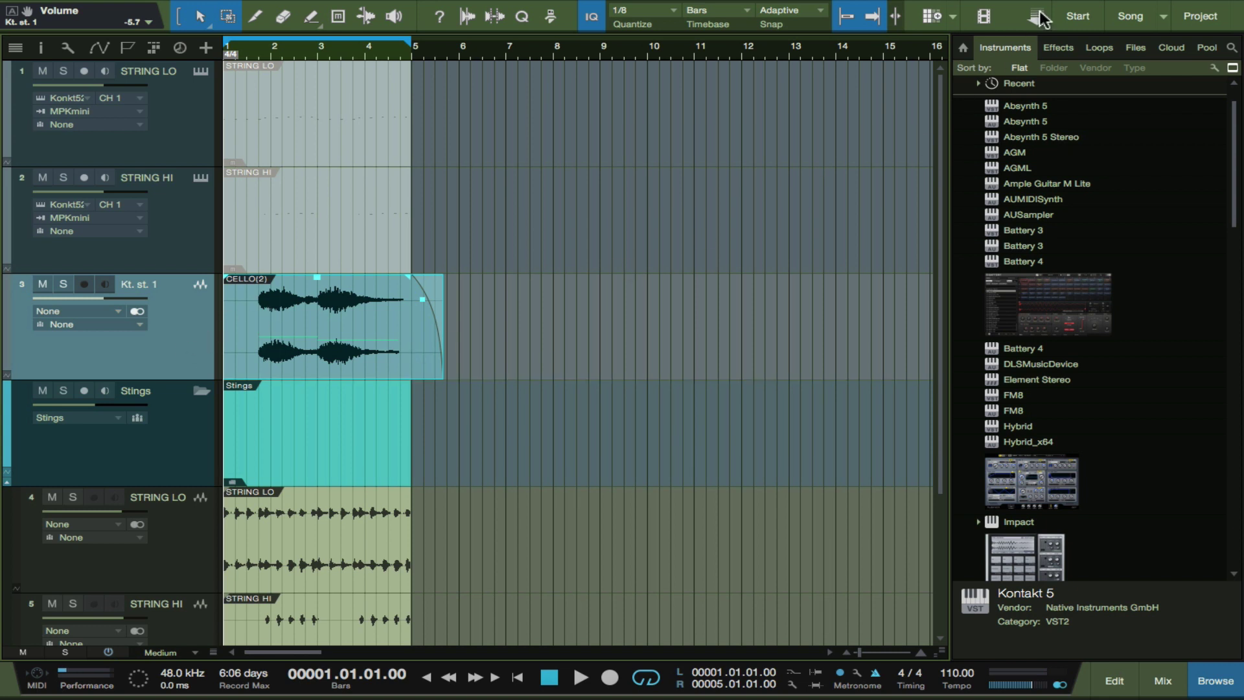
{"action": "scroll", "coordinate": [283, 363], "scroll_direction": "down", "scroll_amount": 3}
{"action": "scroll", "coordinate": [283, 354], "scroll_direction": "down", "scroll_amount": 2}
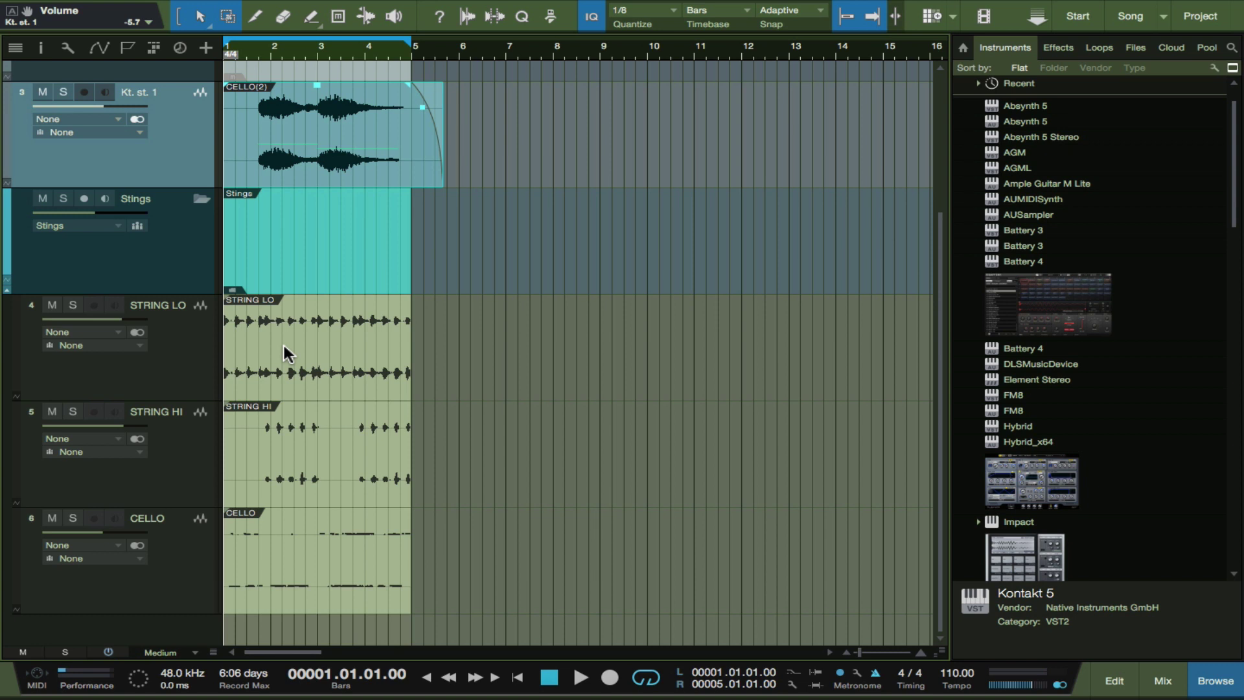
{"action": "scroll", "coordinate": [317, 160], "scroll_direction": "up", "scroll_amount": 4}
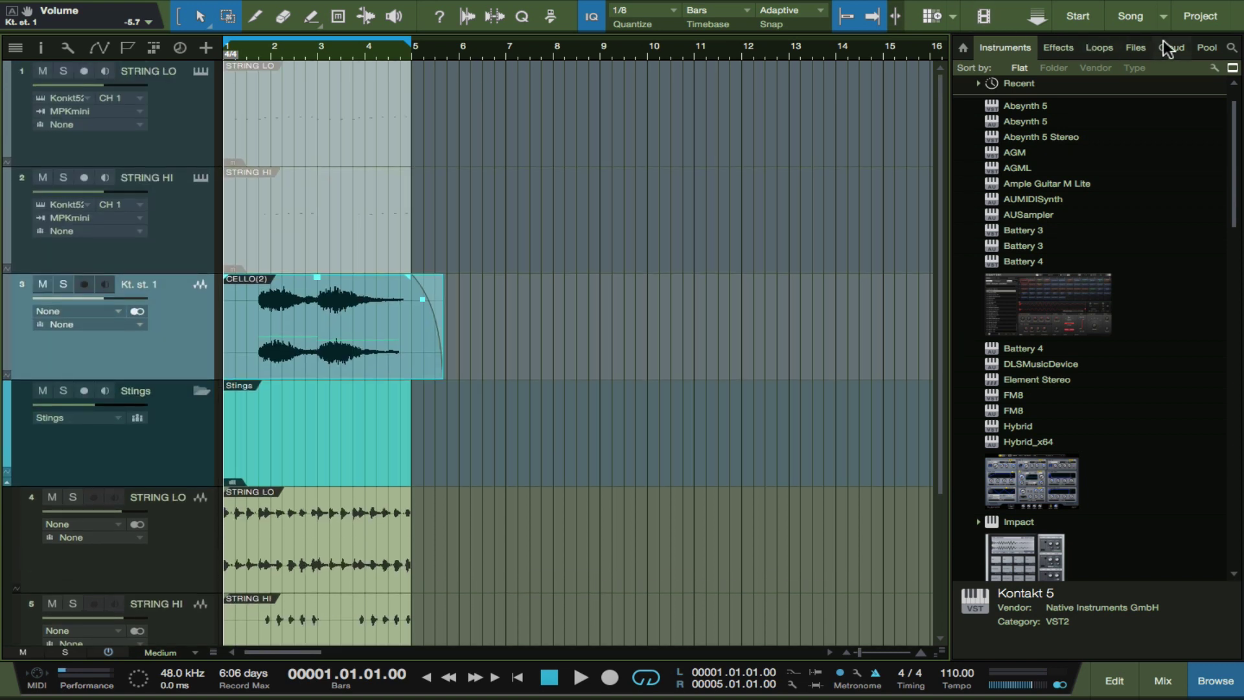
Step: Drag the CELLO(2) MIDI part from the Pool below the last track as new track 7
{"action": "left_click", "coordinate": [1208, 48]}
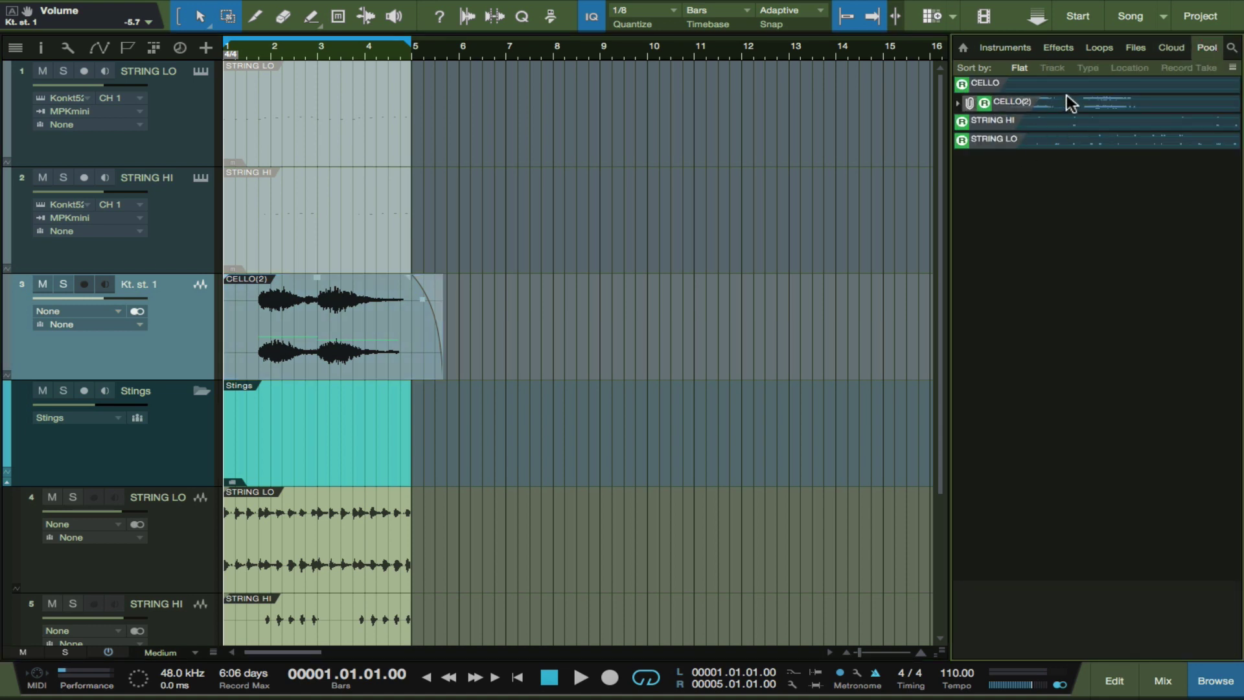
{"action": "left_click", "coordinate": [957, 104]}
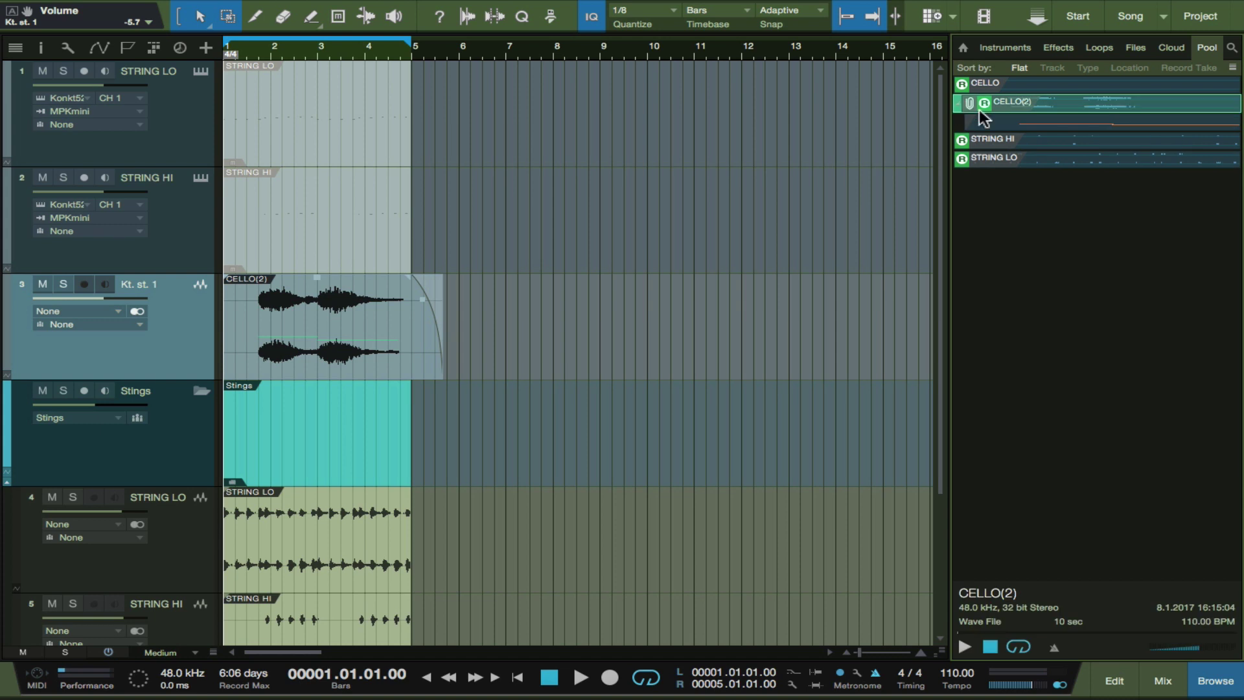
{"action": "left_click", "coordinate": [1054, 123]}
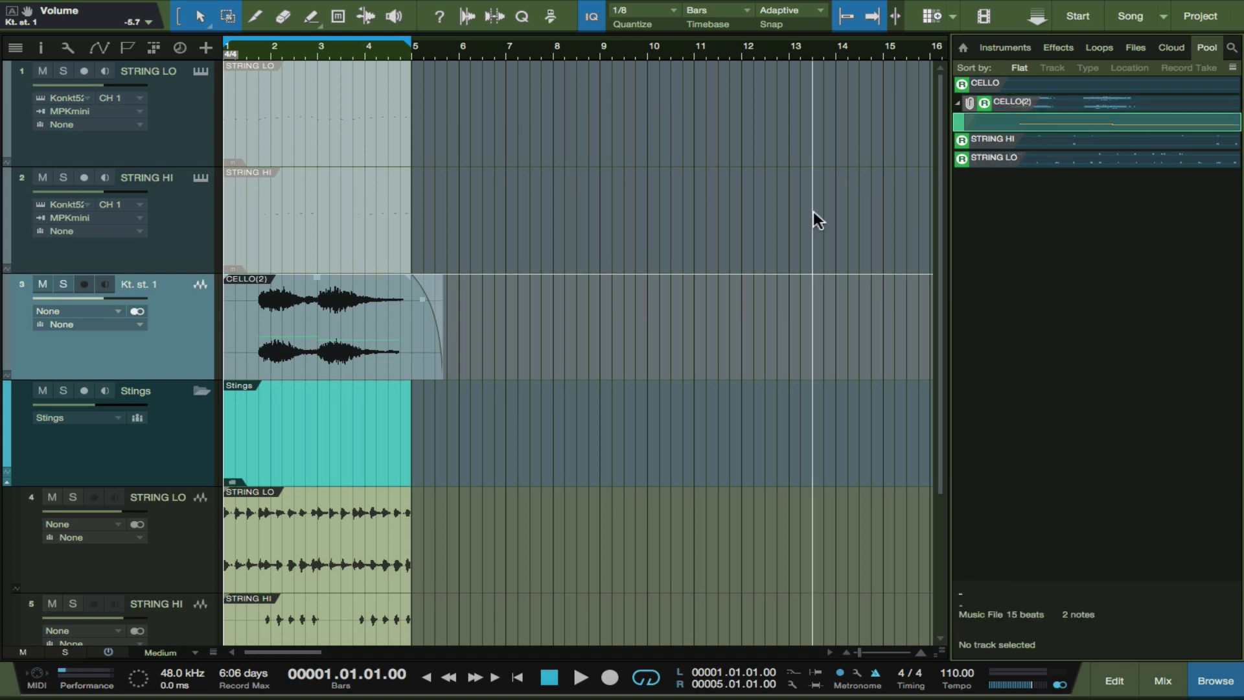
{"action": "scroll", "coordinate": [814, 214], "scroll_direction": "down", "scroll_amount": 3}
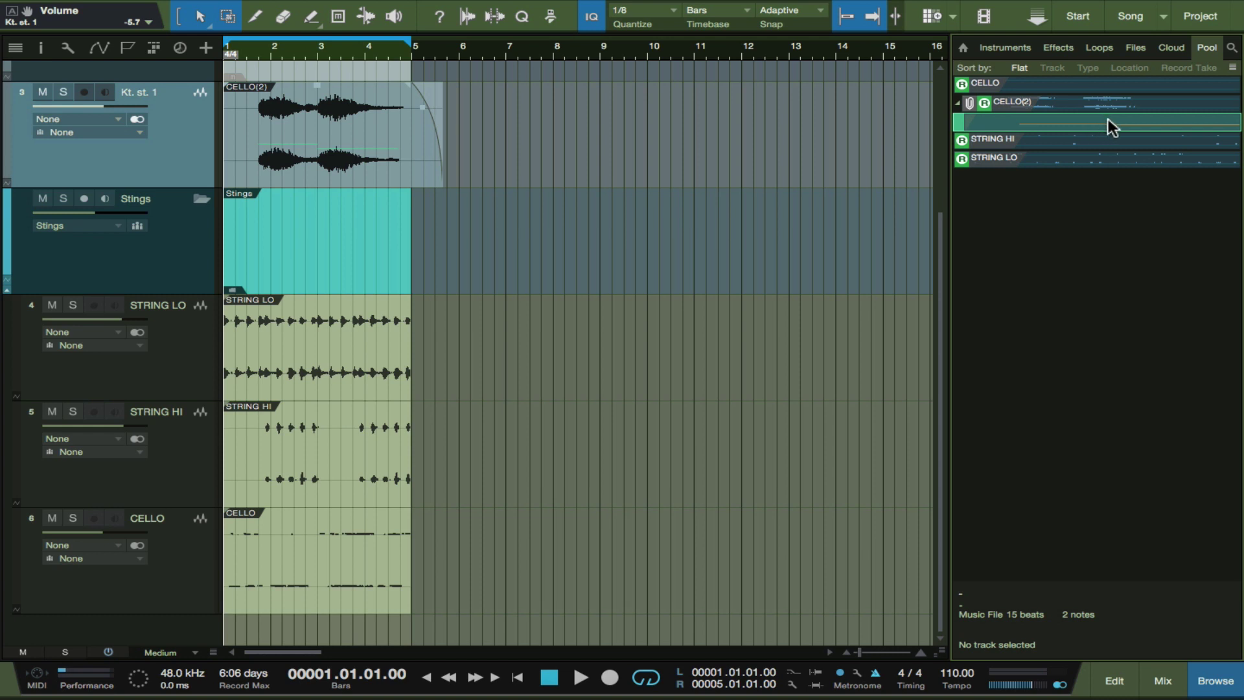
{"action": "left_click_drag", "start_coordinate": [1109, 123], "coordinate": [783, 336]}
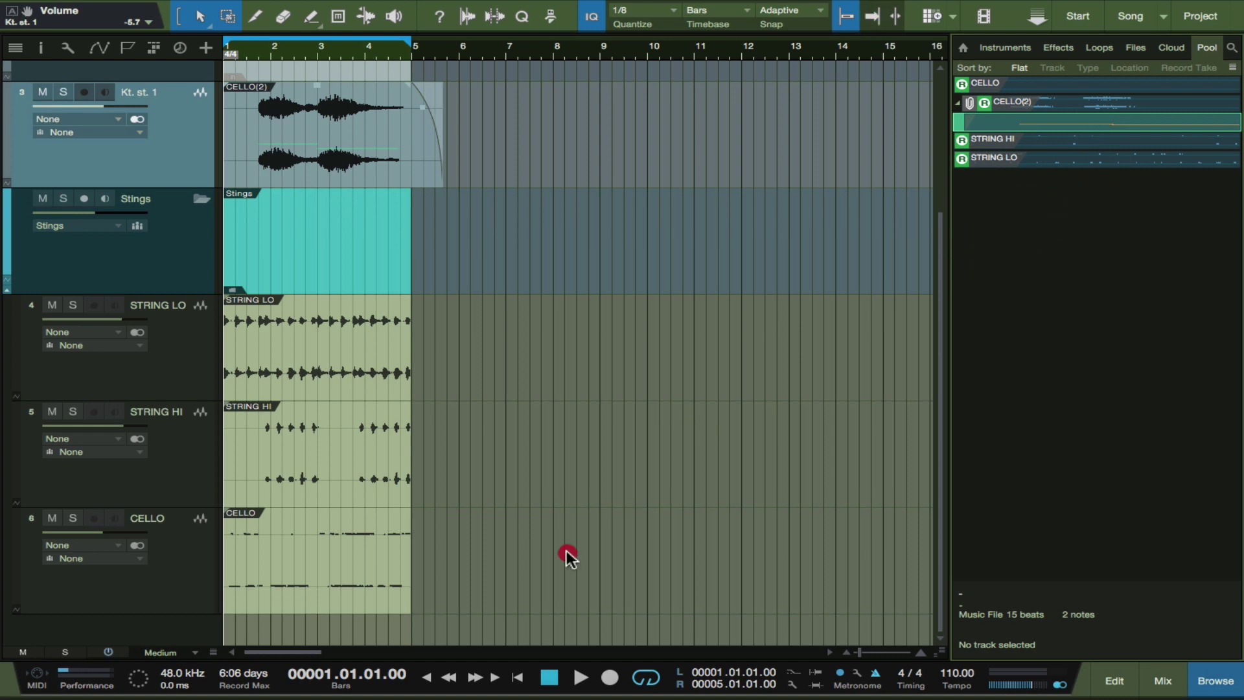
{"action": "left_click_drag", "start_coordinate": [537, 577], "coordinate": [256, 617]}
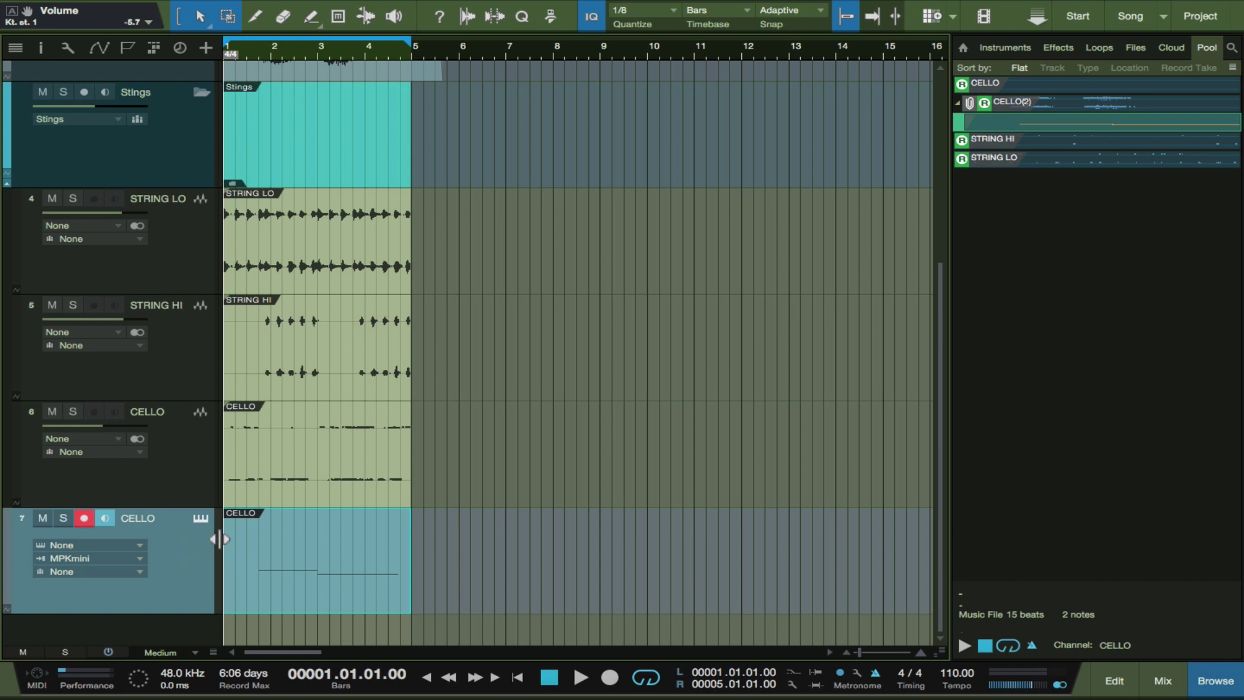
Step: Assign track 7 to the Kontakt 5 2 instrument, leaving its MIDI channel on CH 1
{"action": "left_click", "coordinate": [107, 543]}
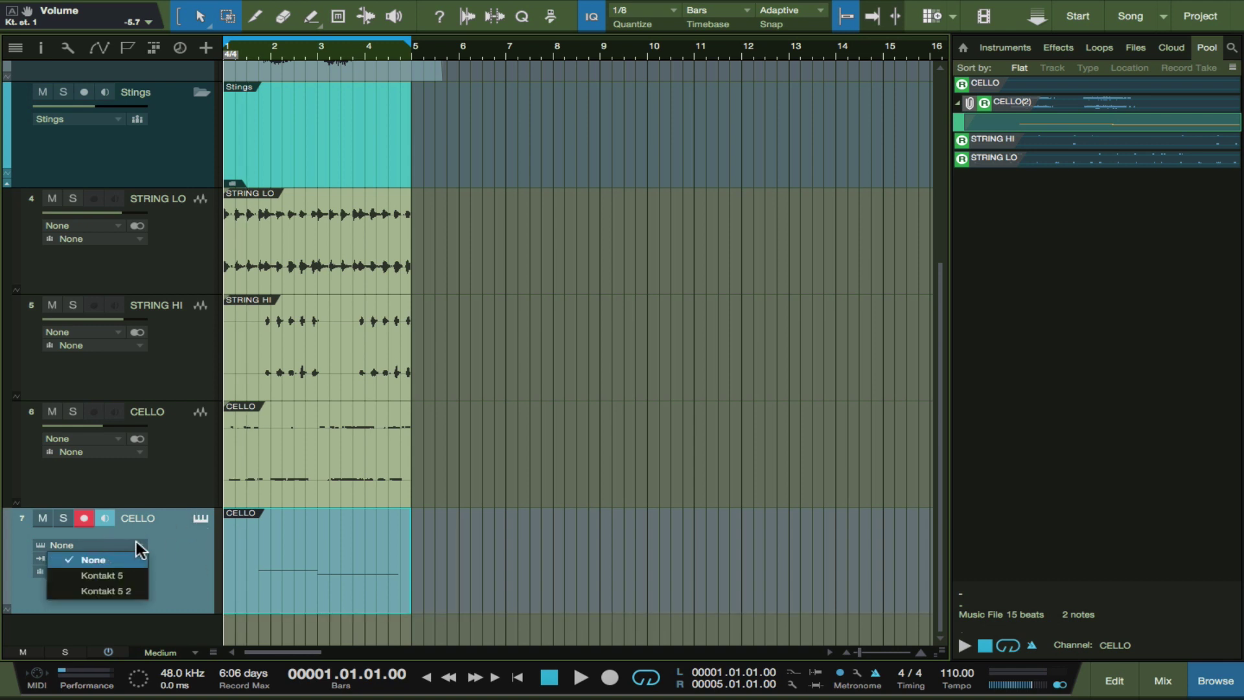
{"action": "left_click", "coordinate": [121, 573]}
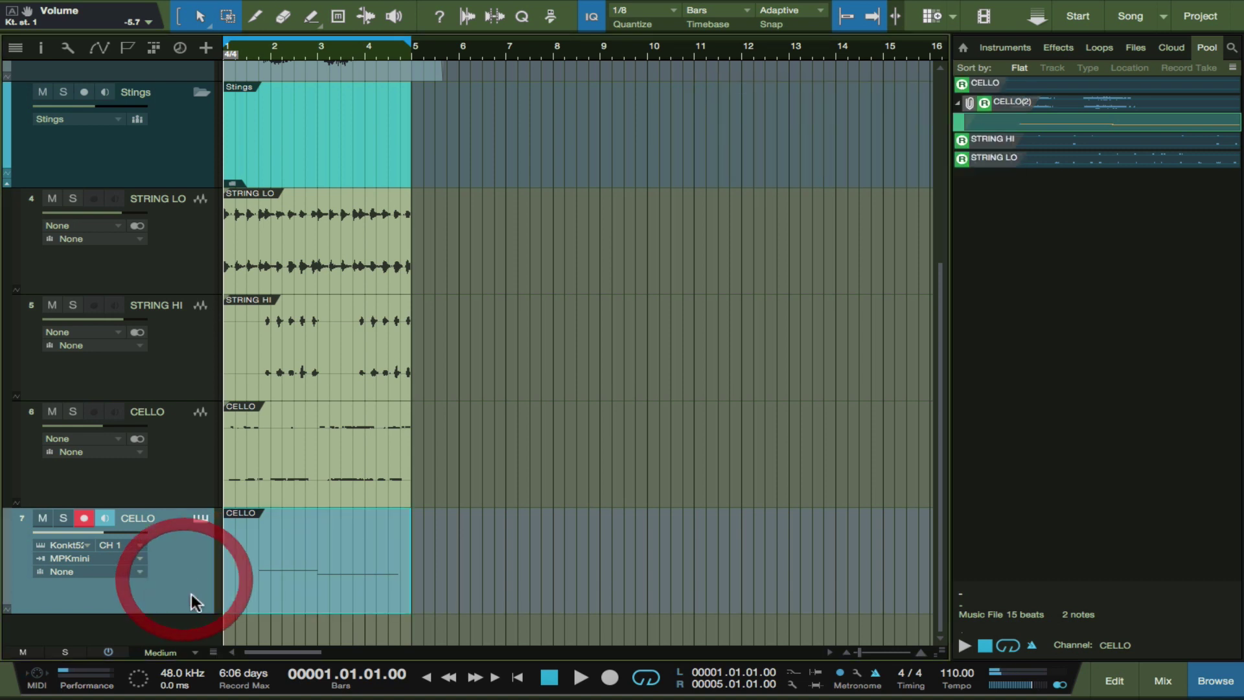
{"action": "scroll", "coordinate": [142, 542], "scroll_direction": "up", "scroll_amount": 3}
{"action": "scroll", "coordinate": [142, 542], "scroll_direction": "up", "scroll_amount": 1}
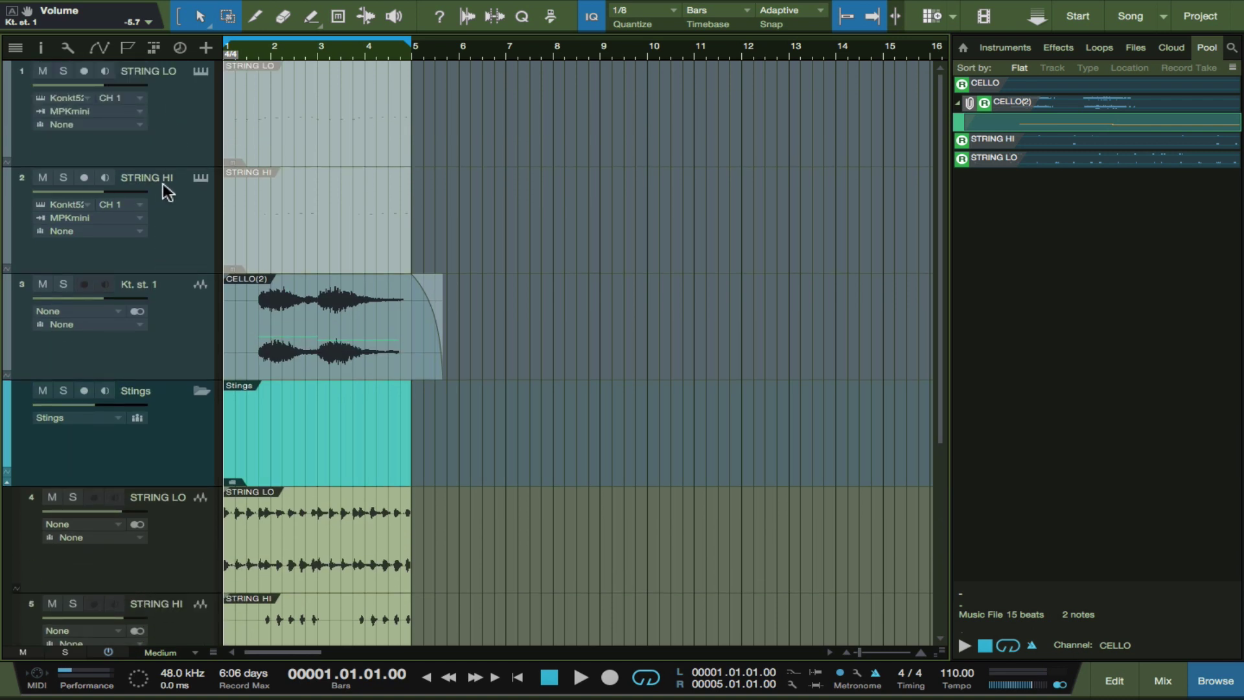
{"action": "scroll", "coordinate": [167, 164], "scroll_direction": "down", "scroll_amount": 5}
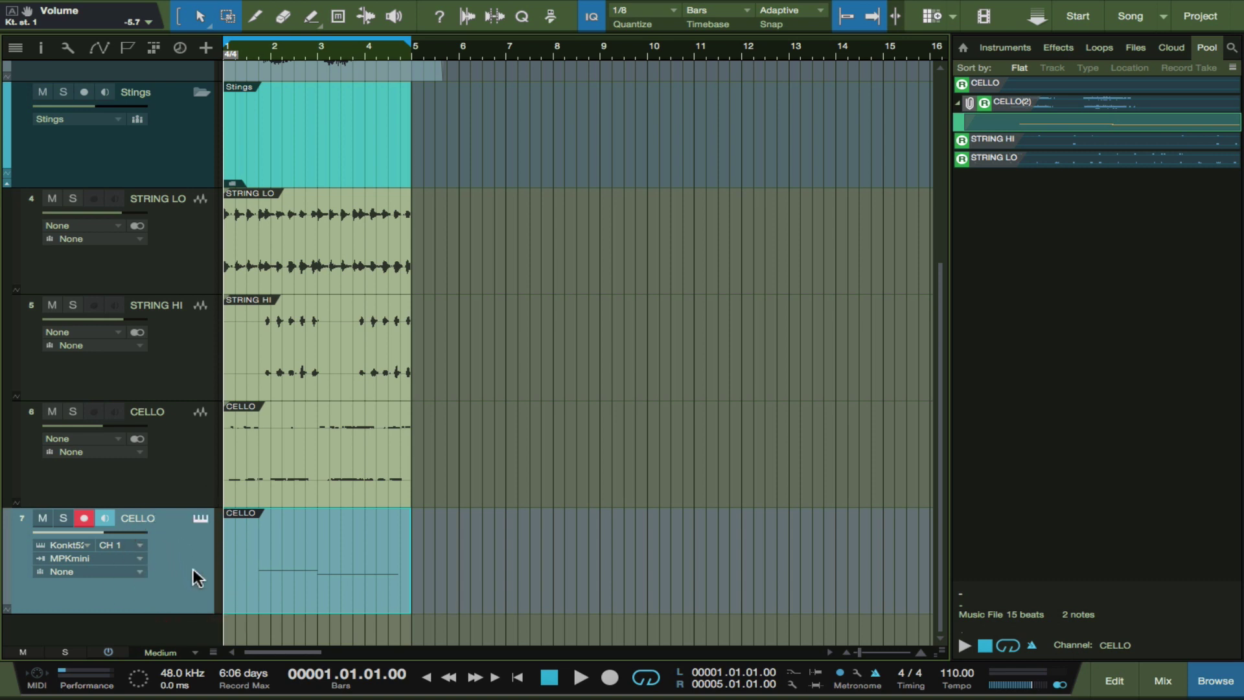
{"action": "left_click", "coordinate": [140, 544]}
{"action": "left_click", "coordinate": [164, 556]}
{"action": "left_click", "coordinate": [72, 544]}
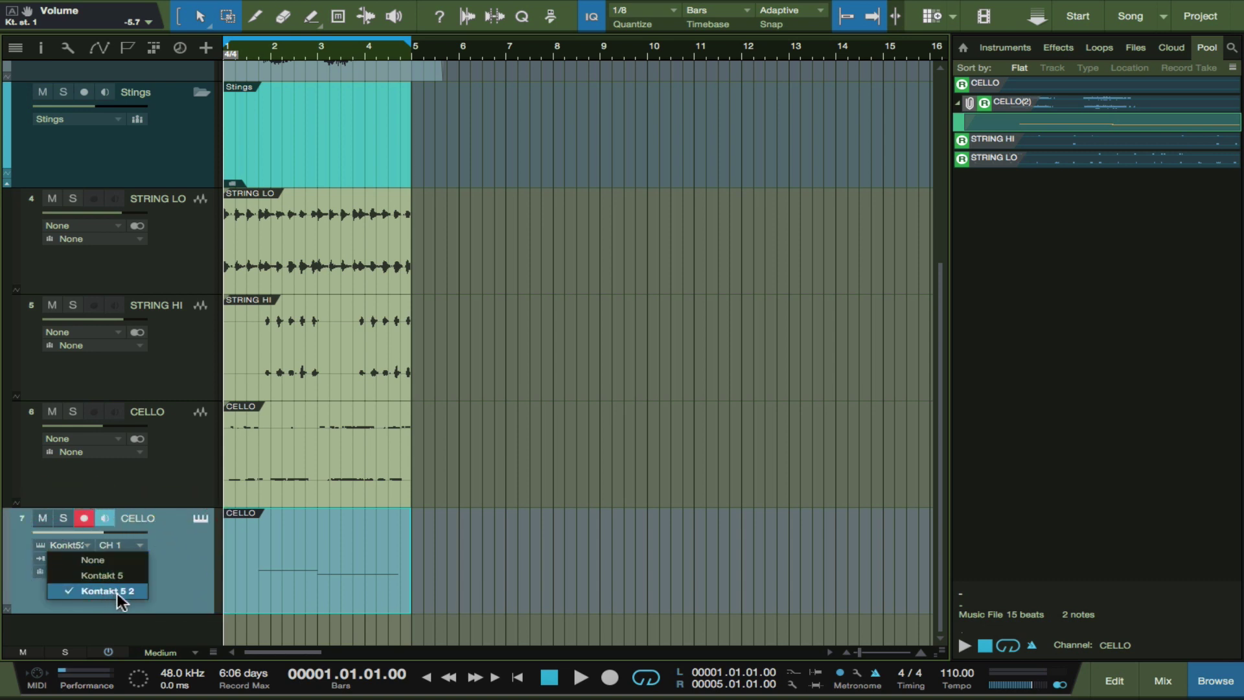
{"action": "left_click", "coordinate": [178, 564]}
{"action": "left_click", "coordinate": [133, 545]}
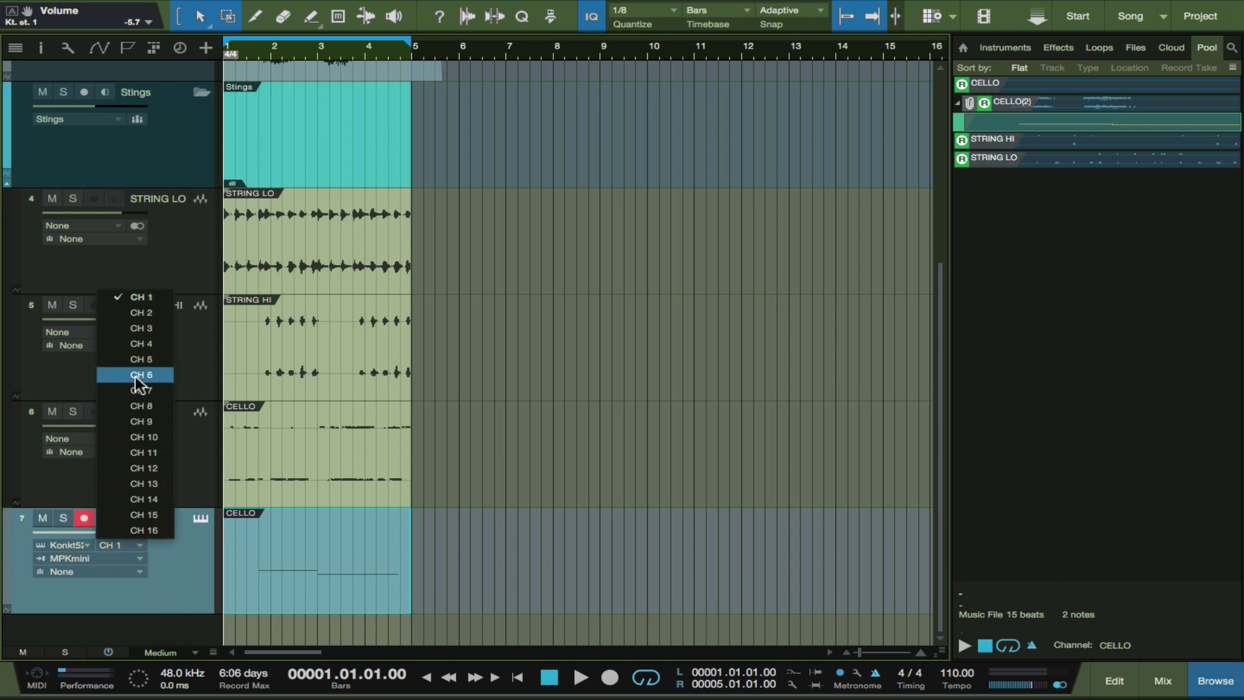
{"action": "left_click", "coordinate": [181, 559]}
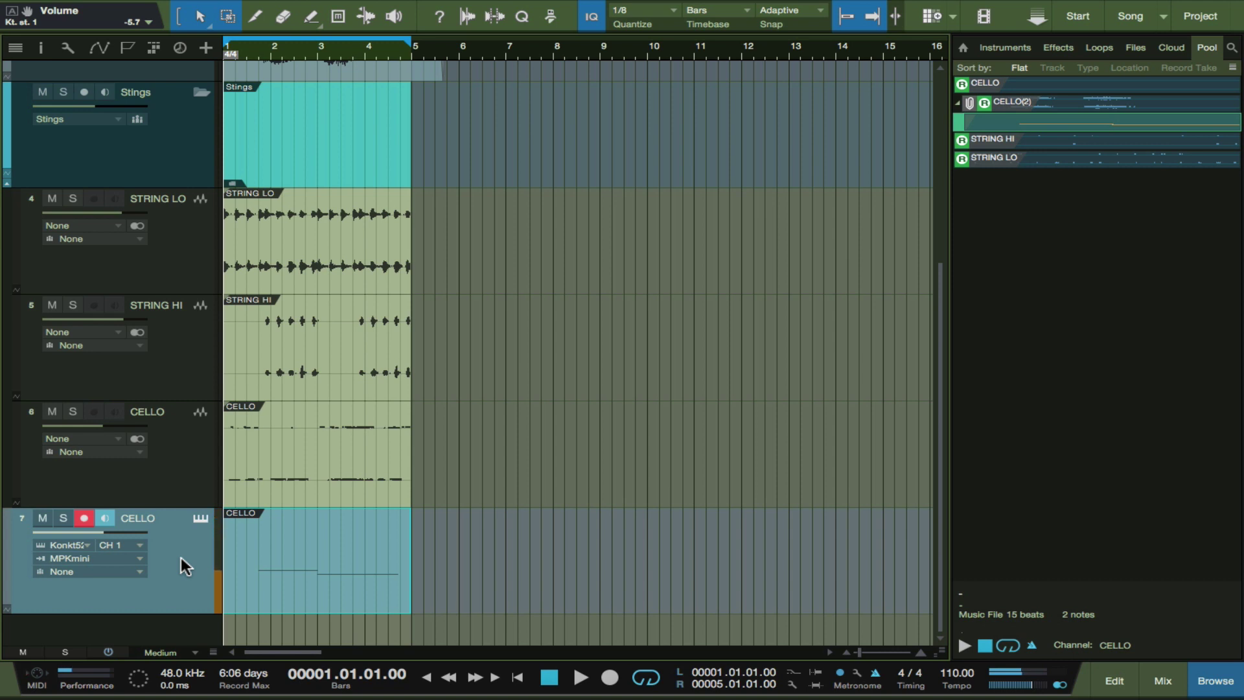
Step: Open Kontakt 5 2 from track 7 and shift its window left to view the loaded instruments
{"action": "left_click", "coordinate": [201, 519]}
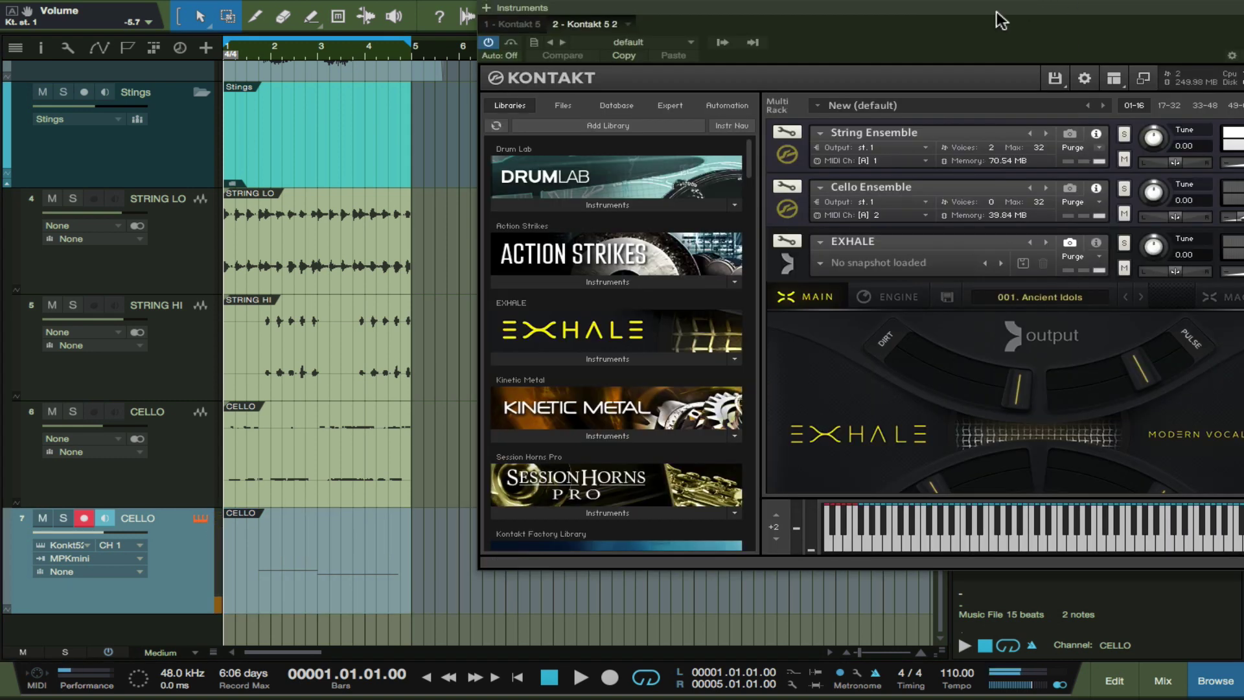
{"action": "left_click_drag", "start_coordinate": [897, 25], "coordinate": [803, 39]}
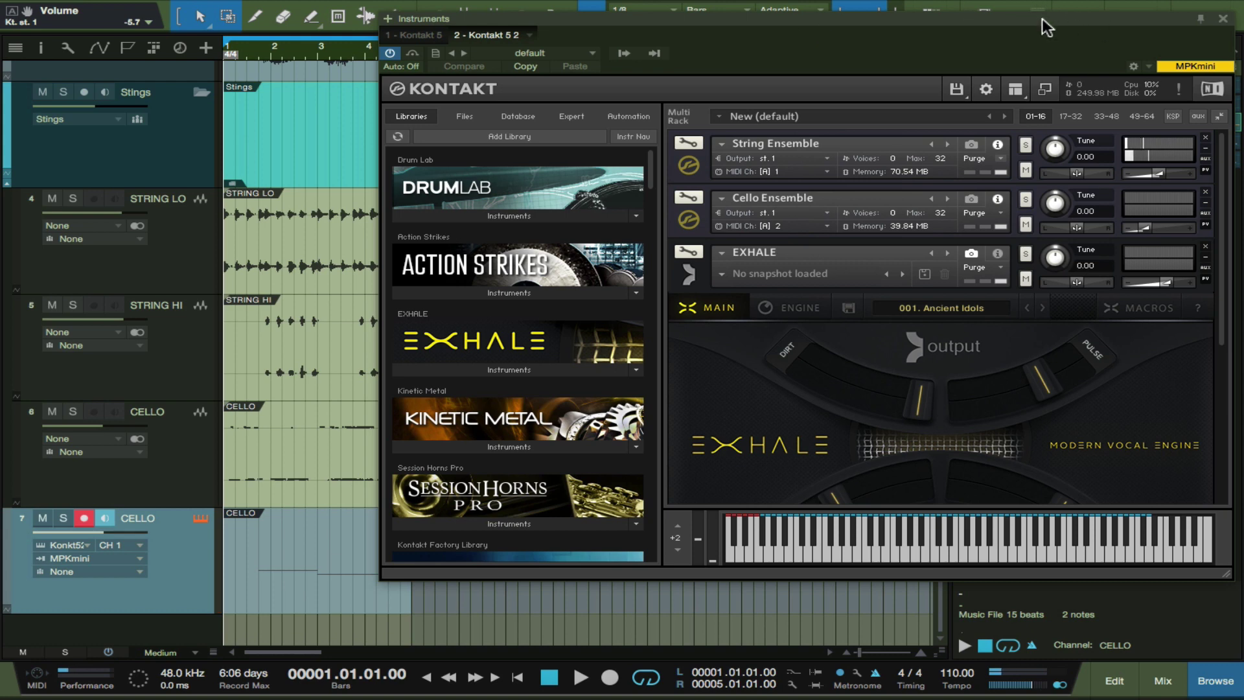
{"action": "left_click_drag", "start_coordinate": [1048, 28], "coordinate": [895, 36]}
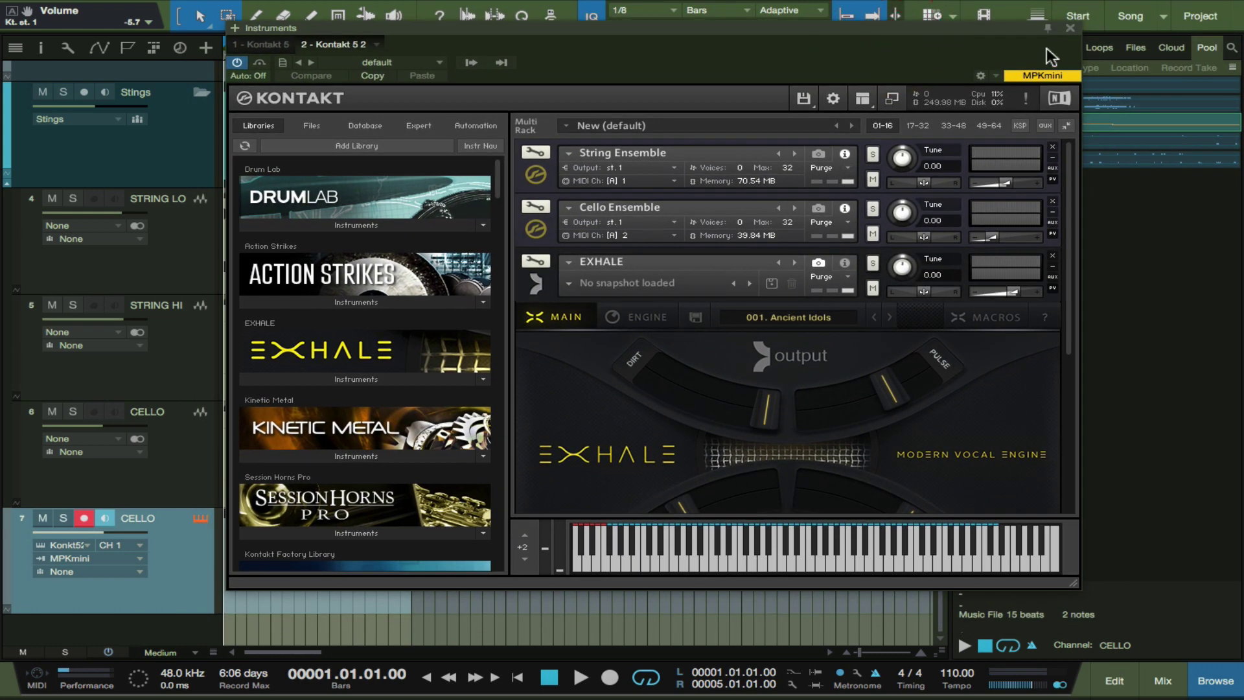